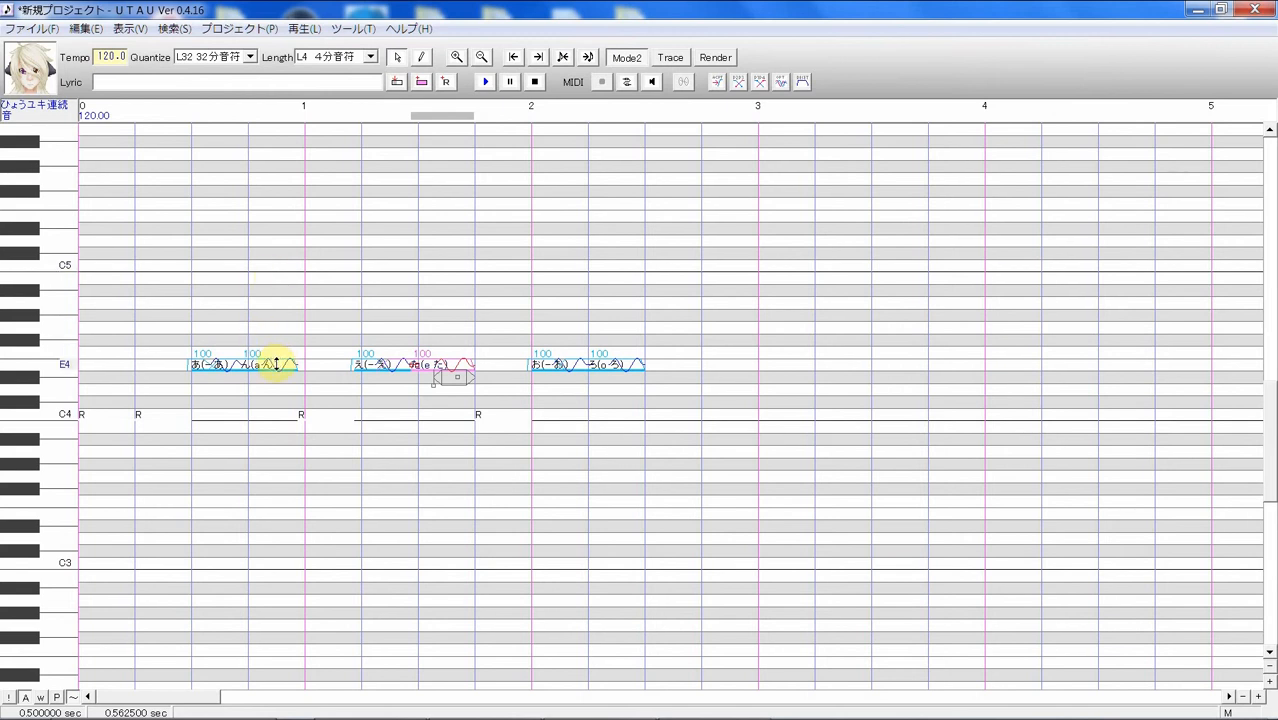
Extend the consonant region of the first note's "- あ" sample to about 123 ms in its waveform editor and accept the change
left_click(203, 370)
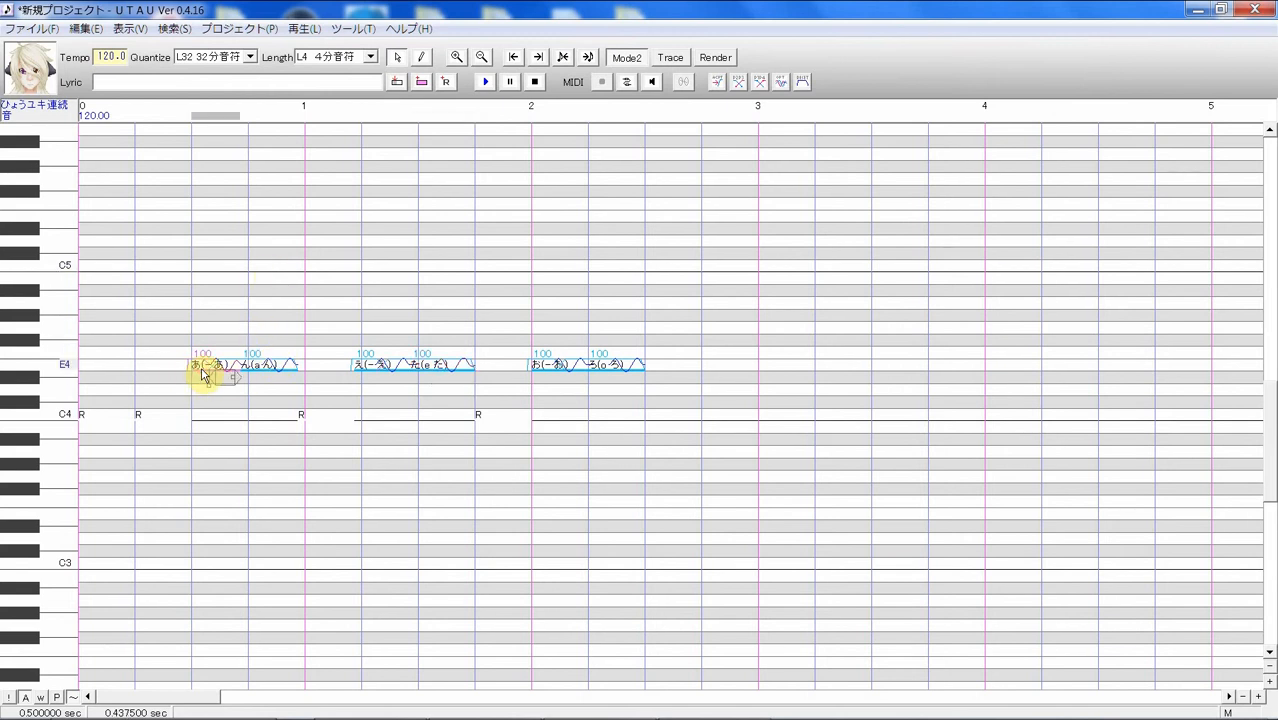
double_click(203, 372)
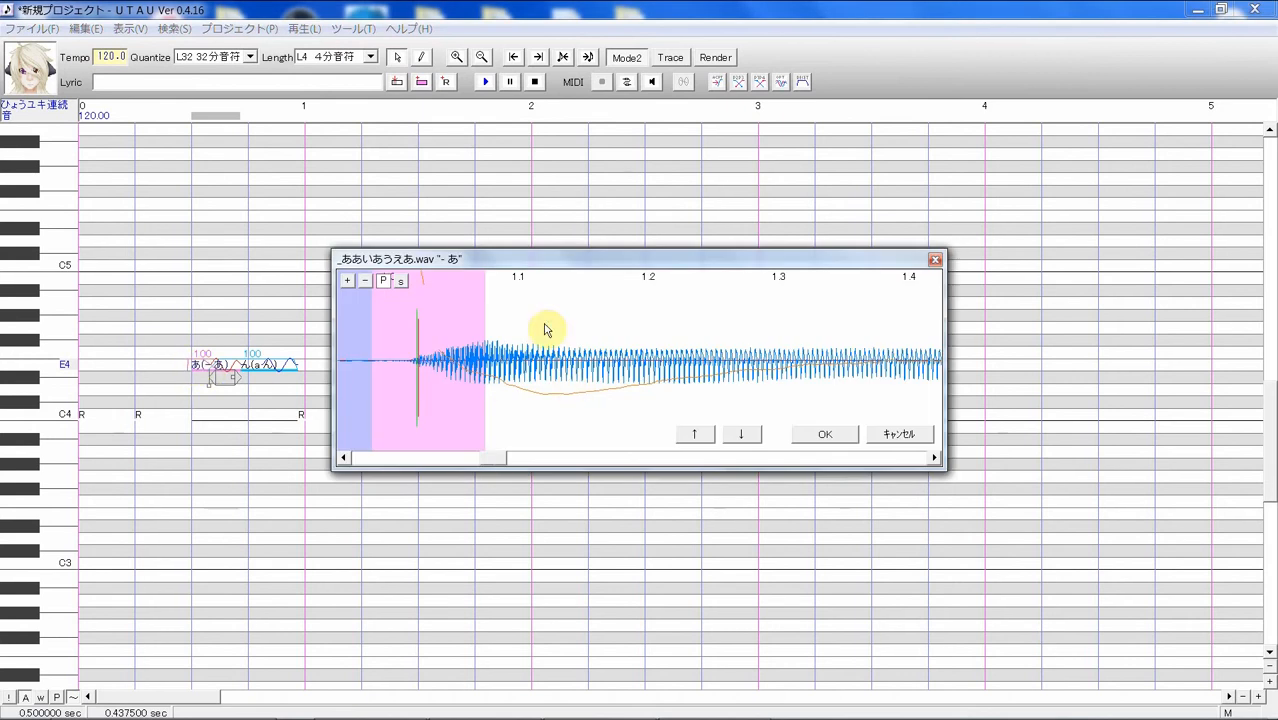
mouse_move(563, 264)
left_mouse_down()
mouse_move(533, 314)
mouse_move(660, 268)
mouse_move(562, 251)
left_mouse_up()
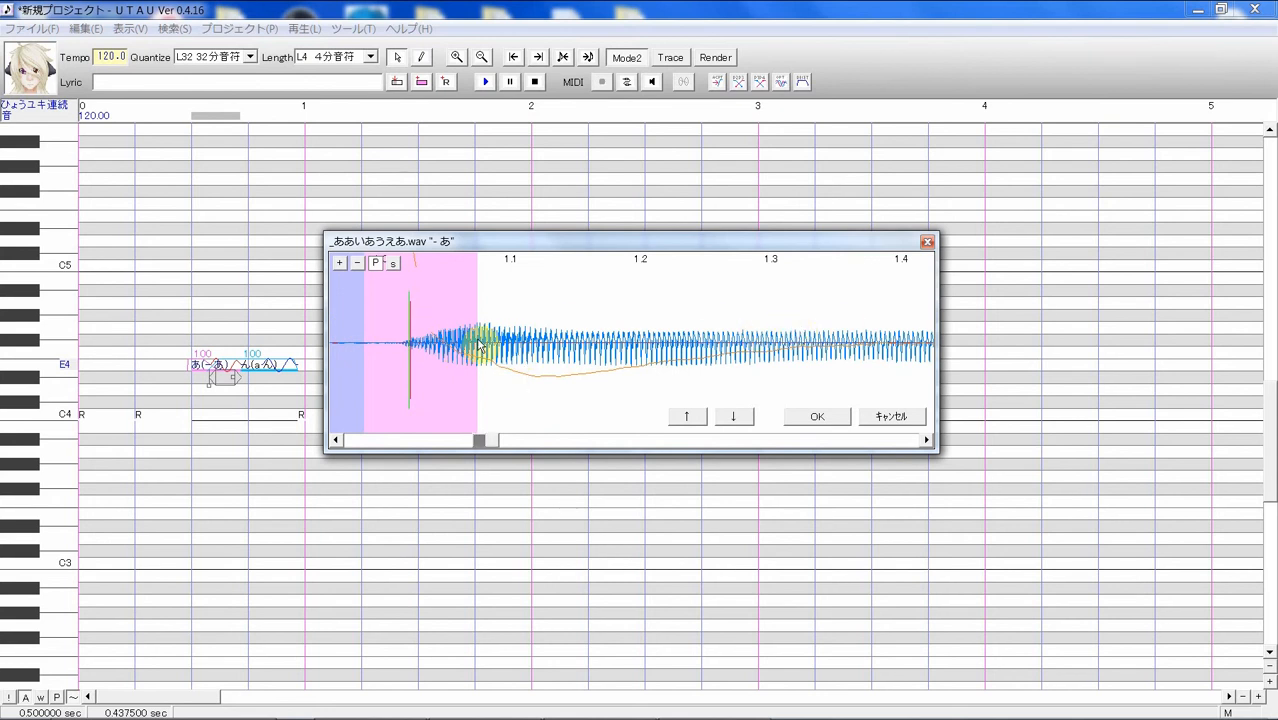
mouse_move(478, 343)
left_mouse_down()
mouse_move(562, 334)
mouse_move(476, 343)
left_mouse_up()
left_click_drag(476, 343, 525, 355)
left_click(824, 418)
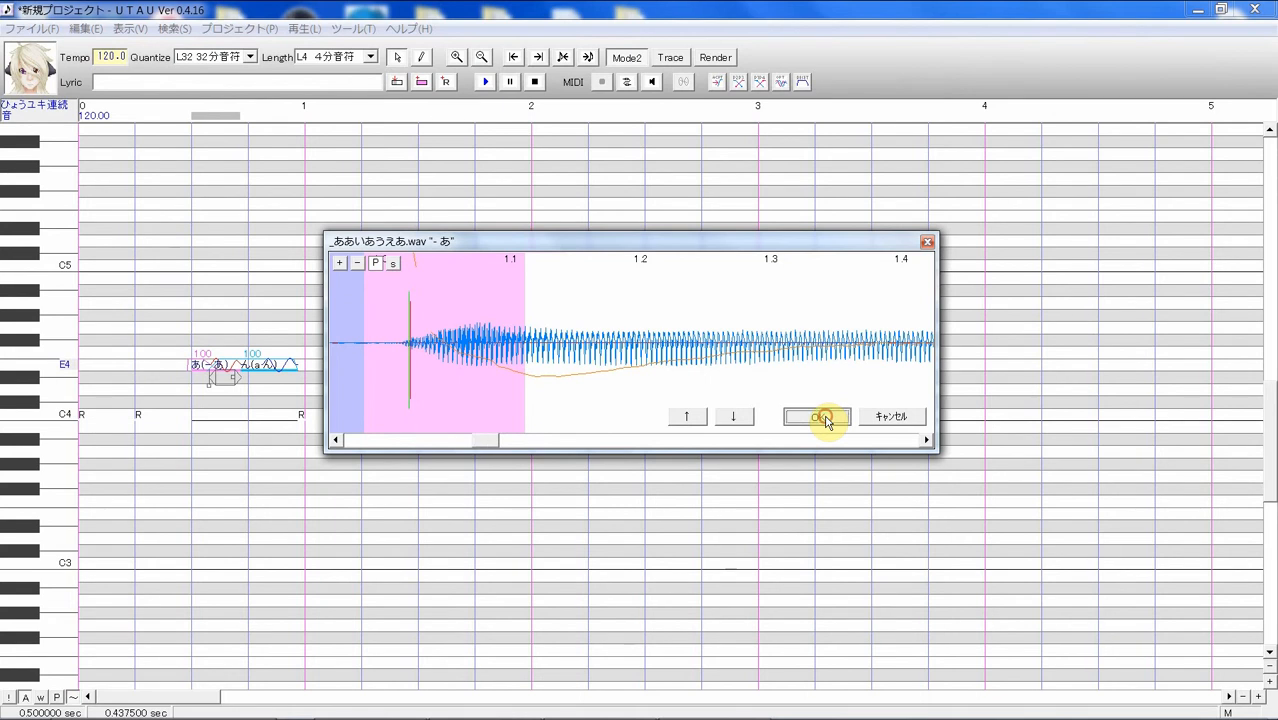
Open the voicebank settings (原音の設定) and look through the sample list with its aliases and timing values
left_click(352, 30)
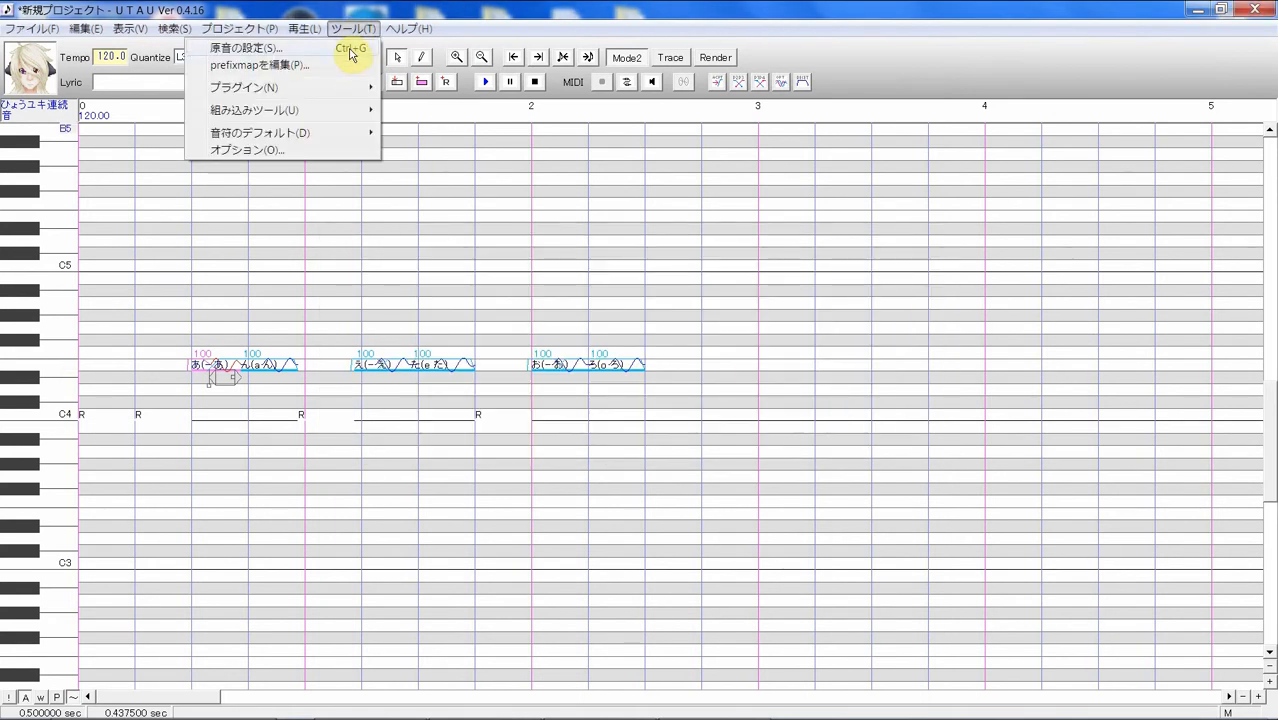
left_click(350, 50)
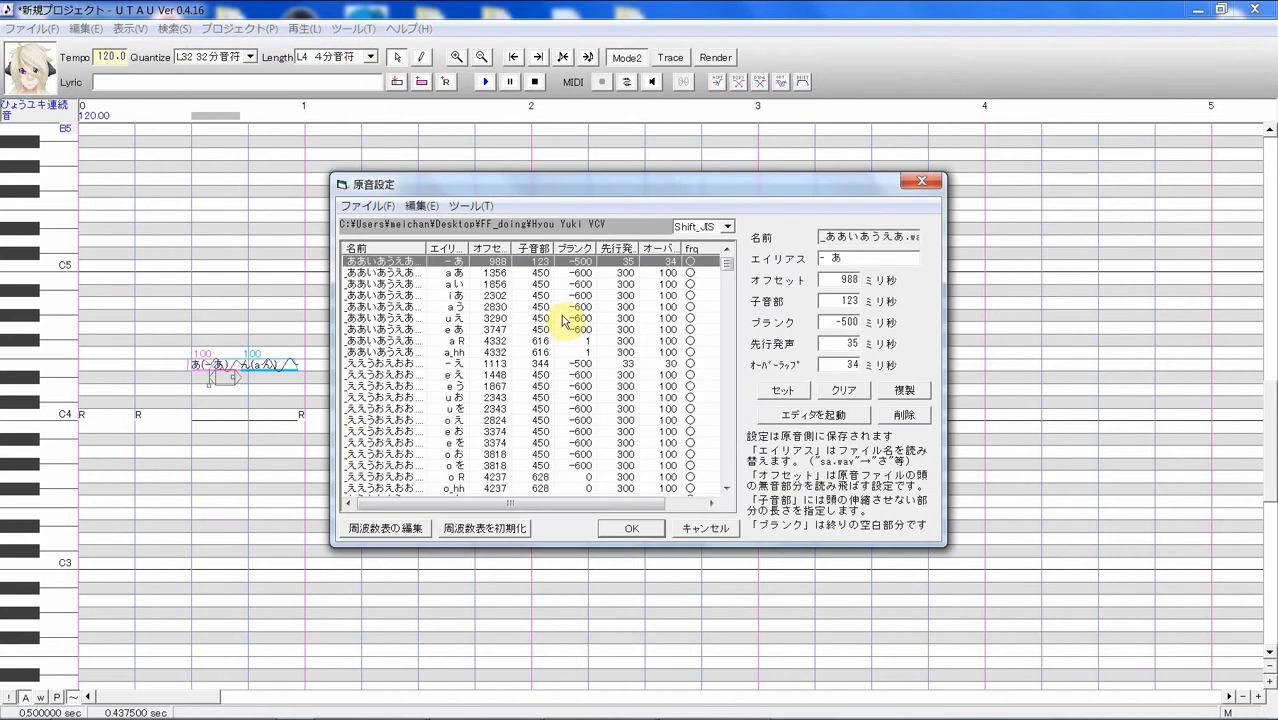
scroll(565, 318, "down", 4)
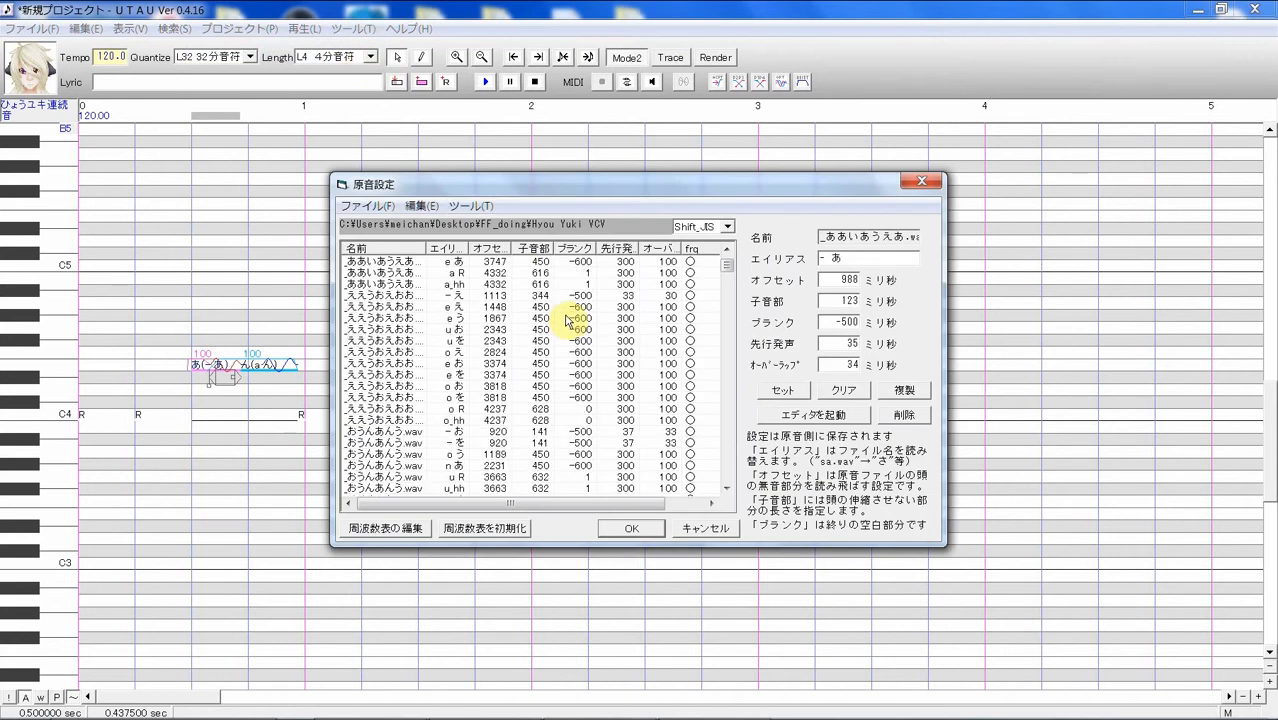
scroll(565, 318, "down", 4)
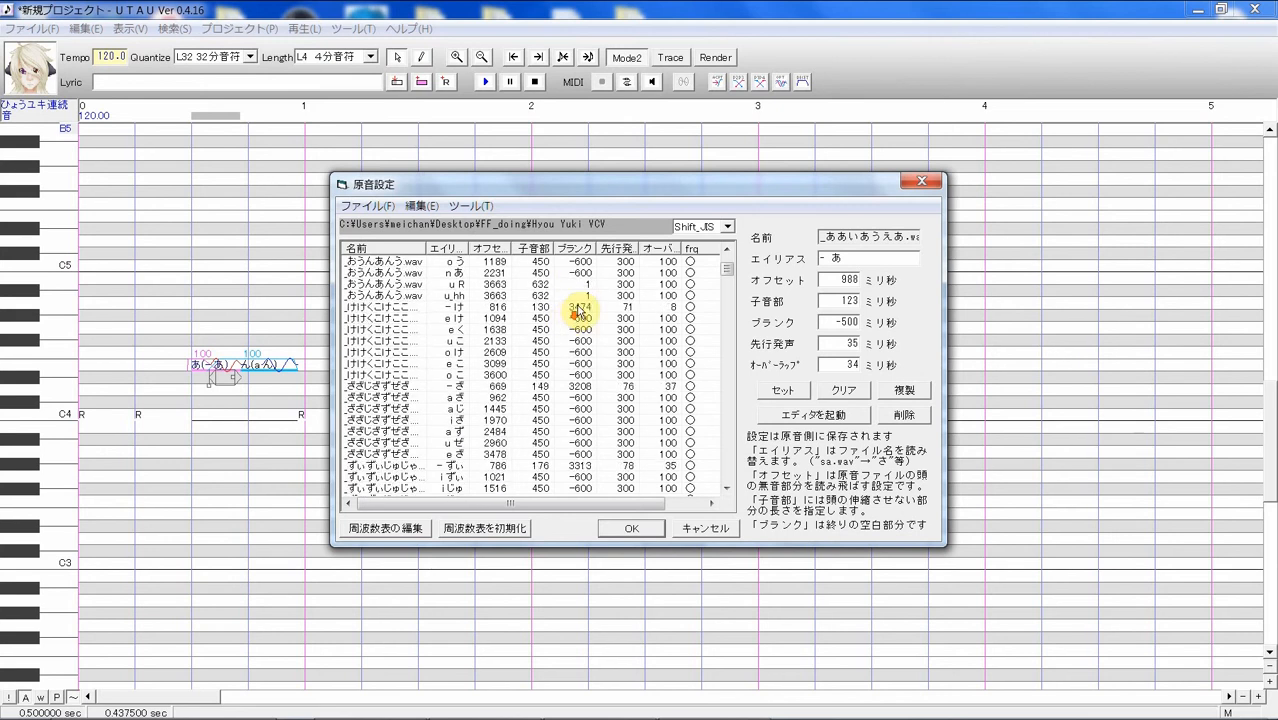
scroll(673, 325, "up", 2)
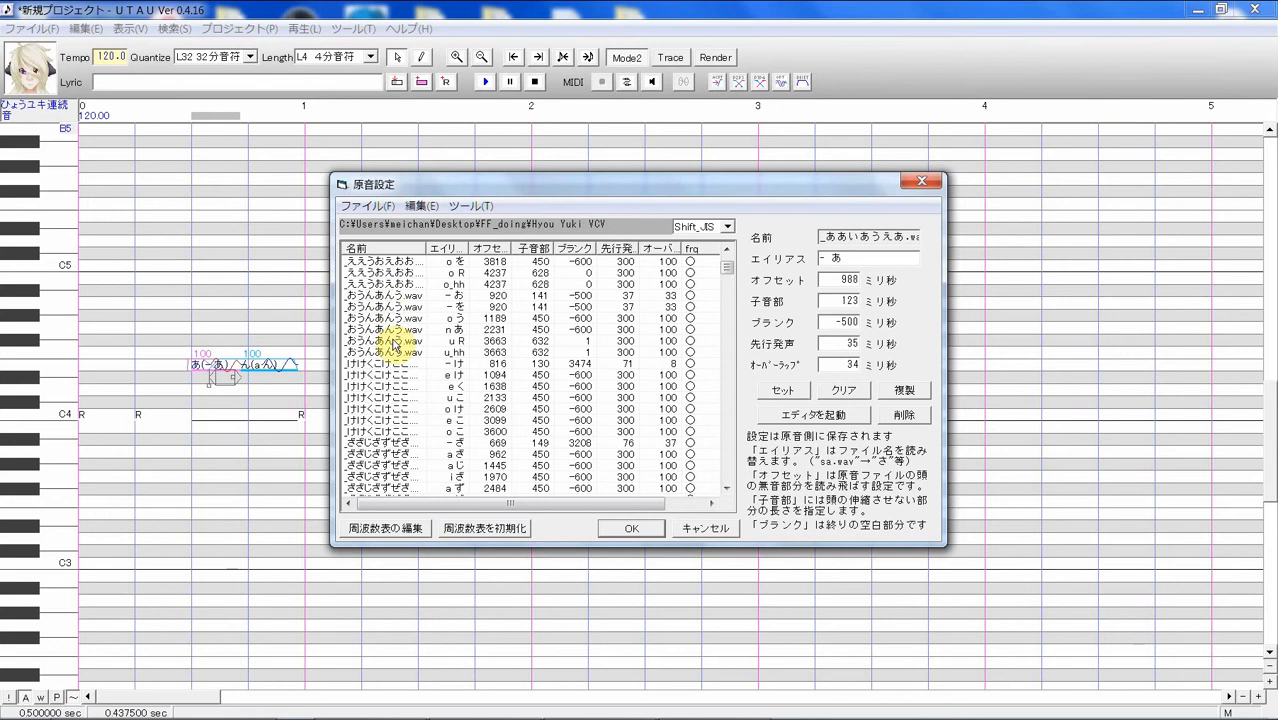
scroll(394, 344, "down", 5)
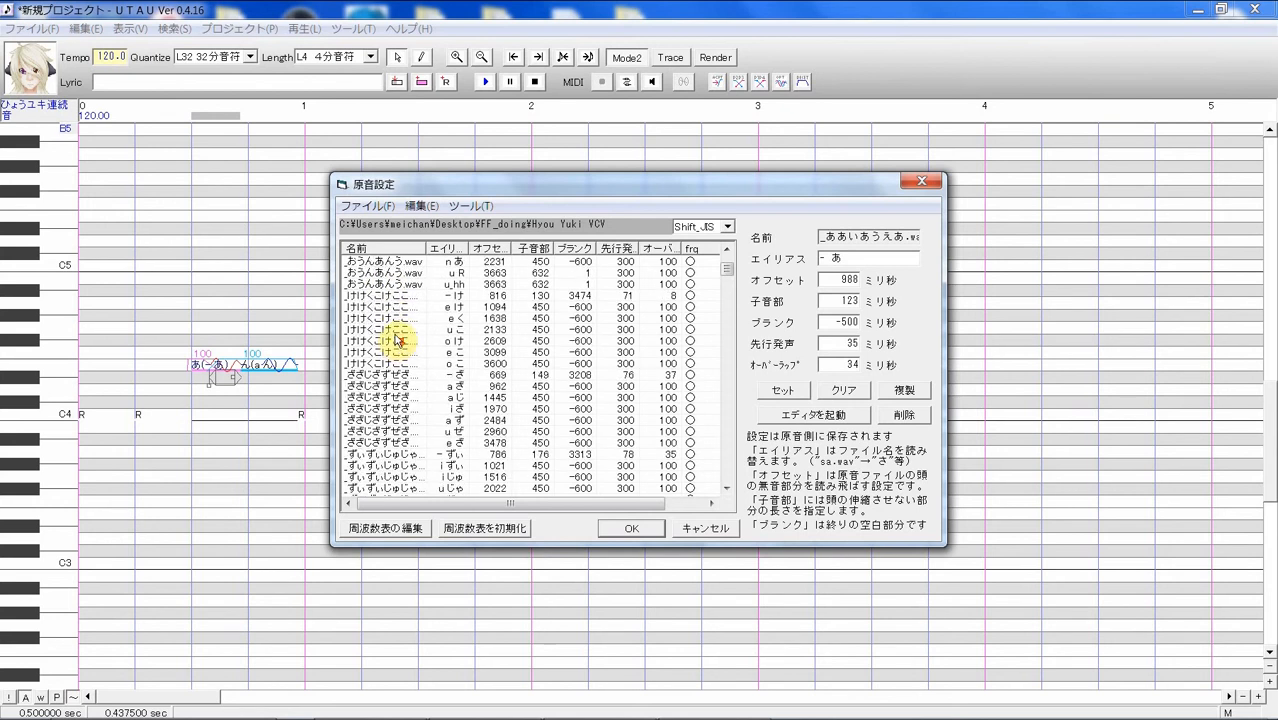
scroll(459, 327, "down", 1)
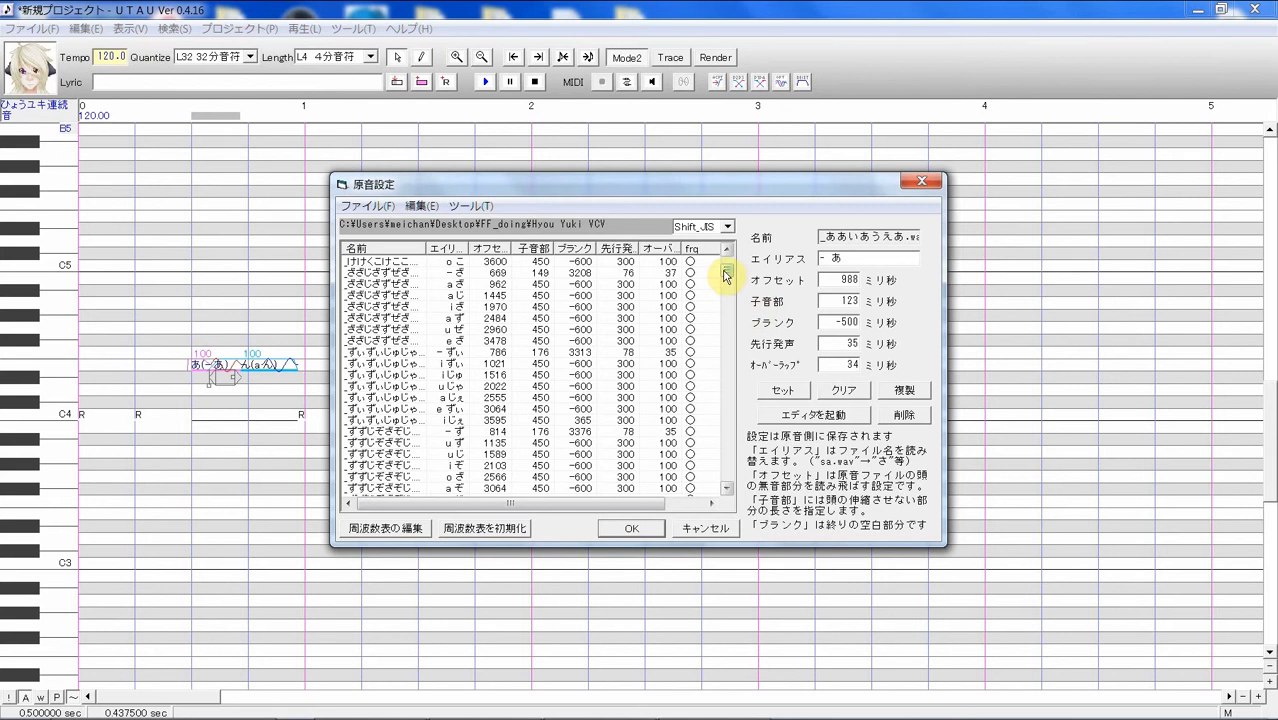
left_click_drag(731, 272, 727, 444)
left_click(728, 372)
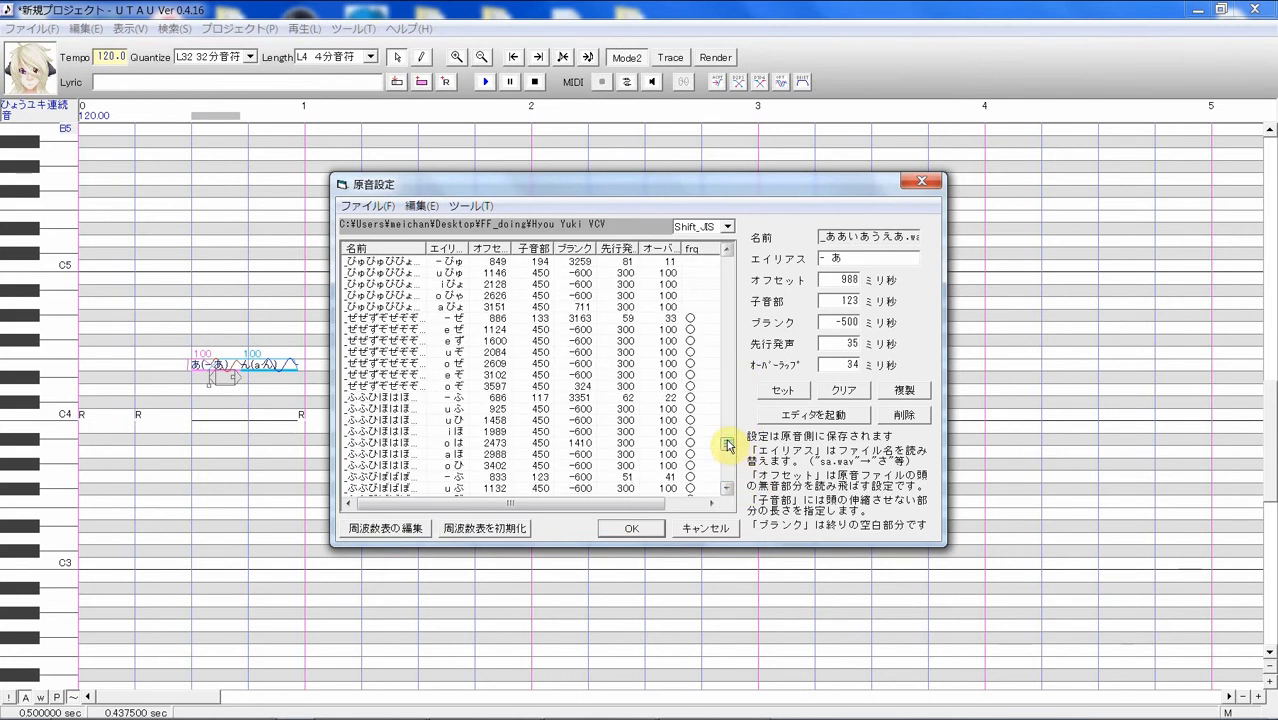
View the "- あ" entry's waveform from the voicebank settings, close the waveform editor and accept the settings
left_click(787, 422)
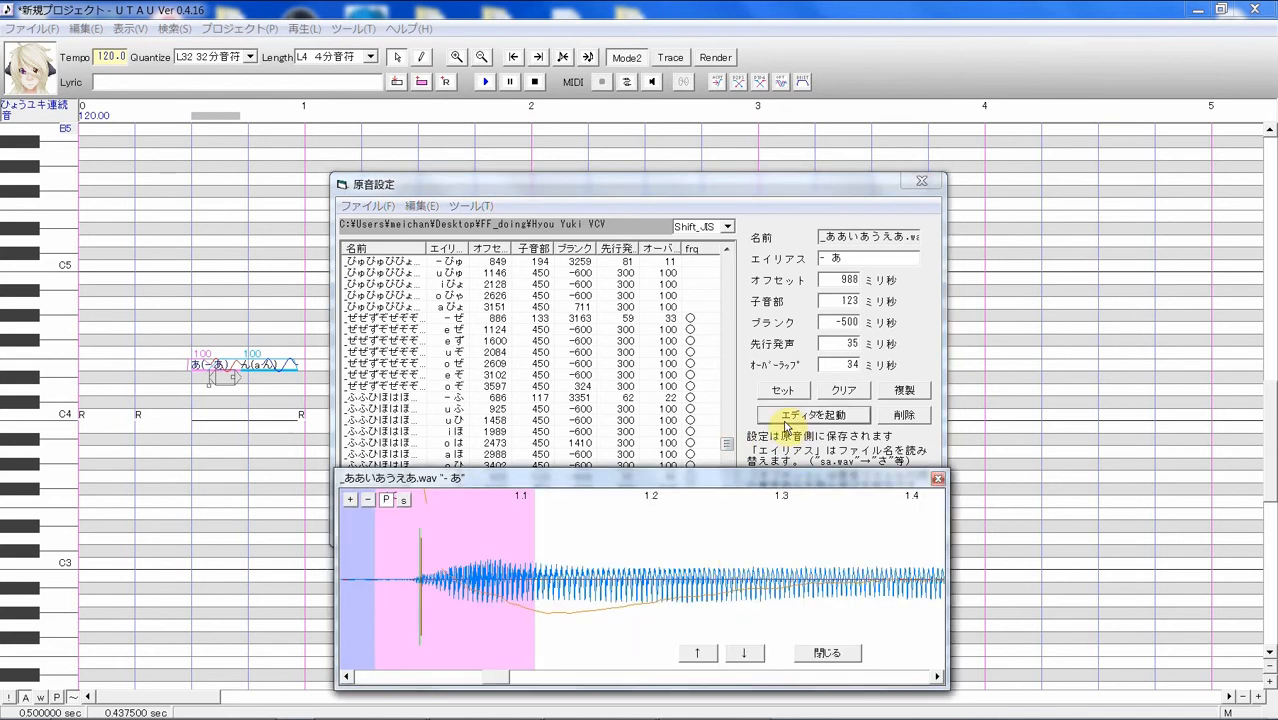
left_click_drag(827, 478, 785, 326)
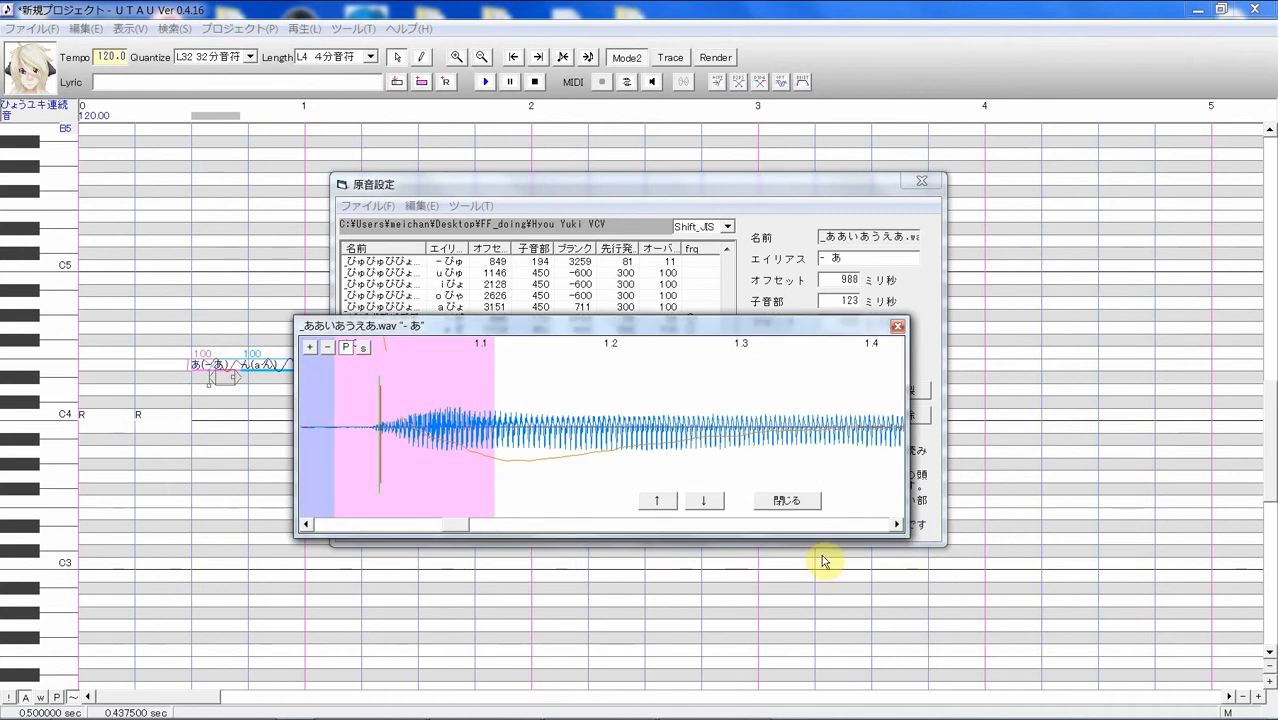
left_click(786, 500)
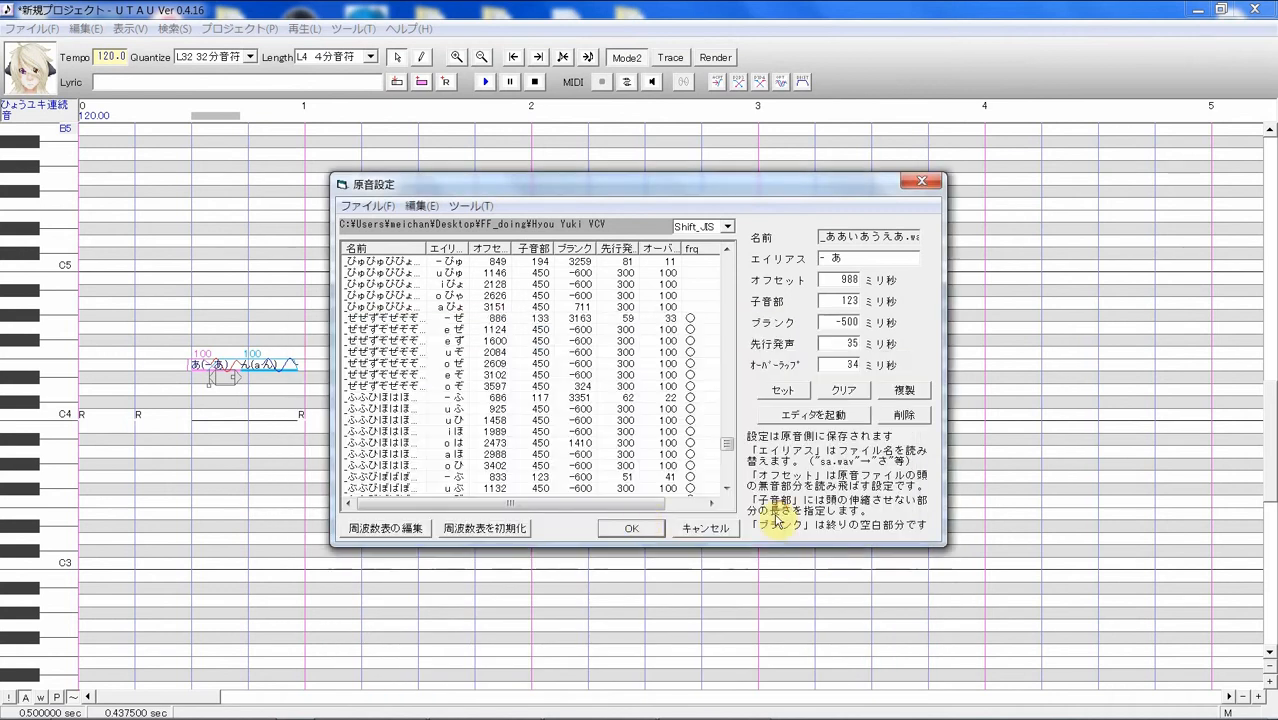
left_click(633, 530)
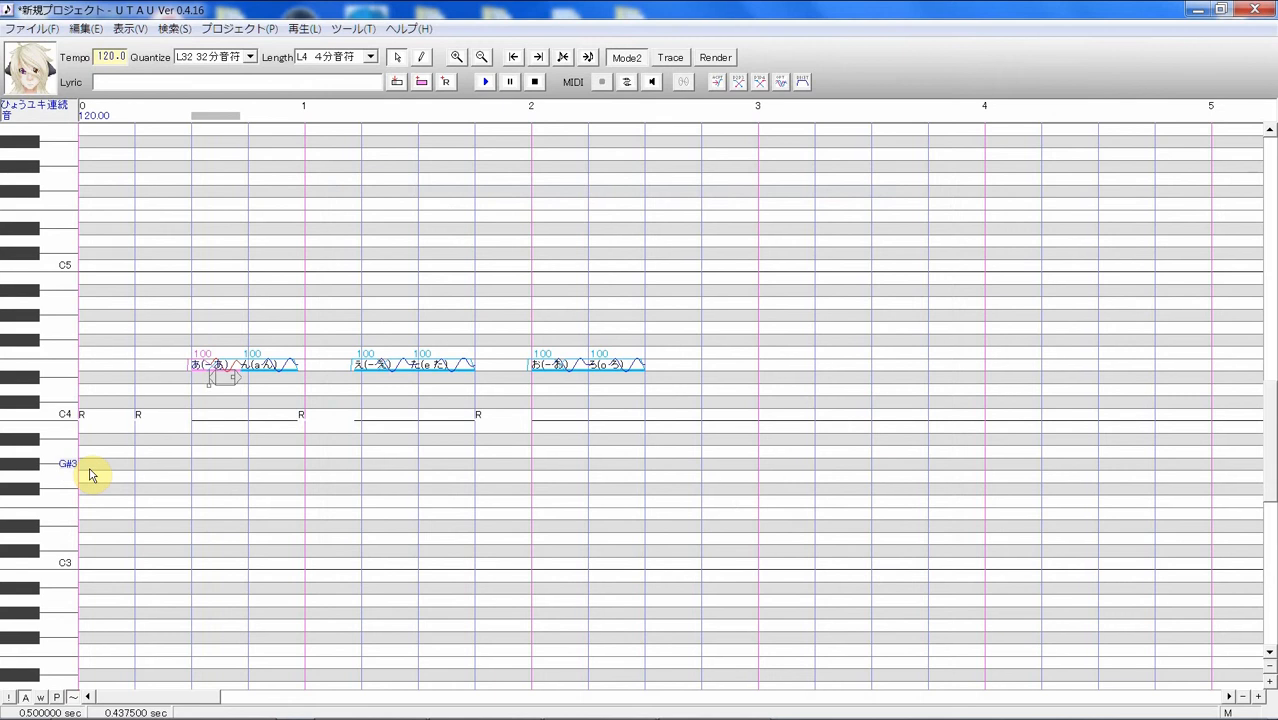
Play back all the notes in the project, and again only the first two notes, あ and ん
left_click_drag(89, 476, 629, 412)
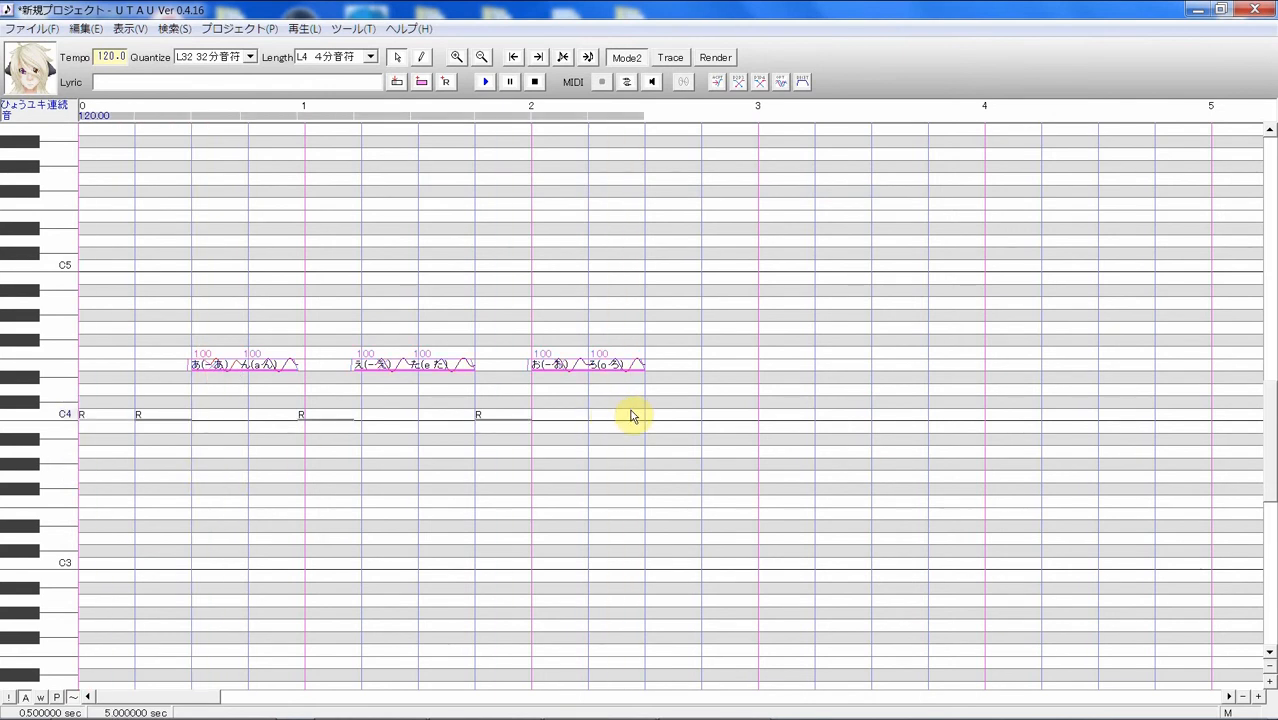
left_click(486, 82)
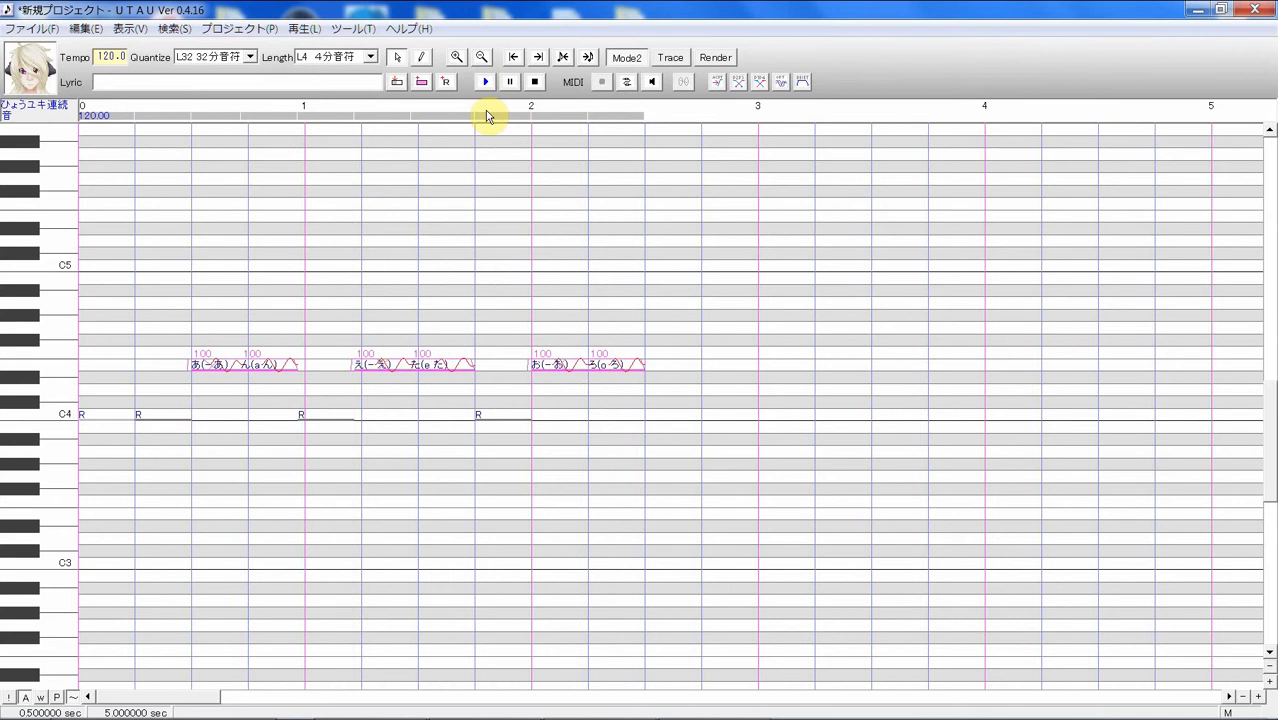
left_click(262, 398)
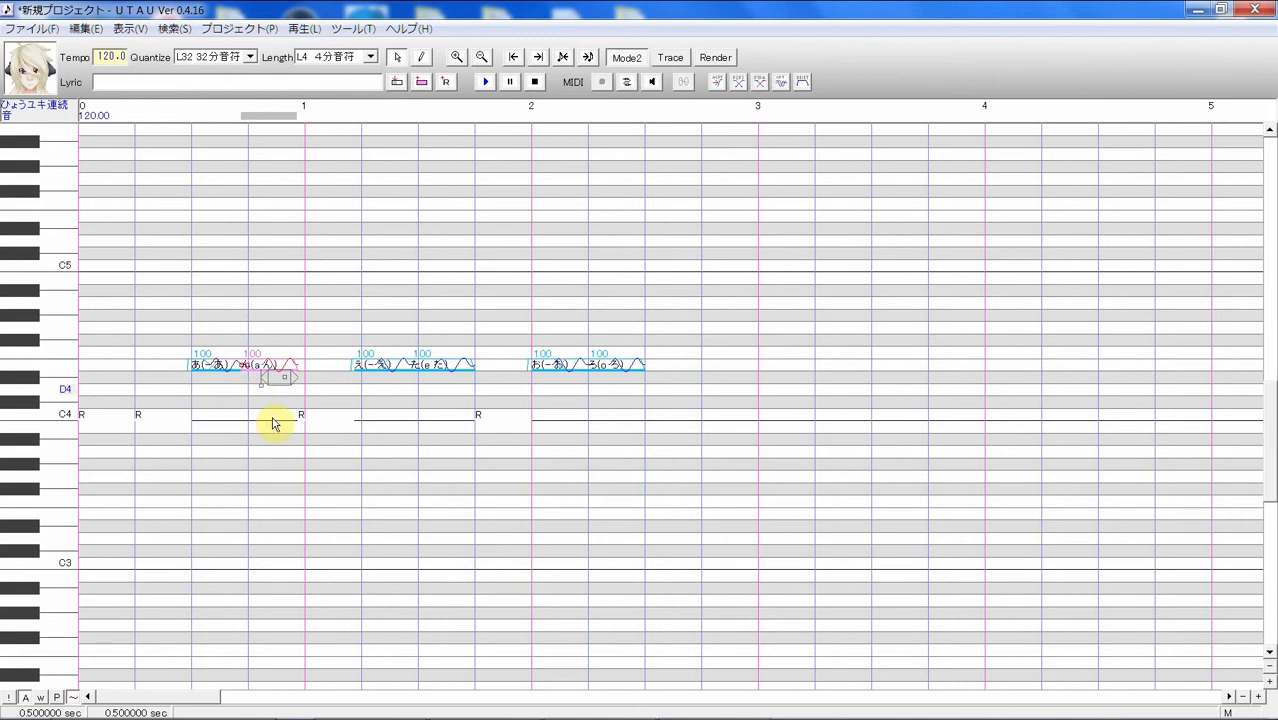
left_click(199, 404)
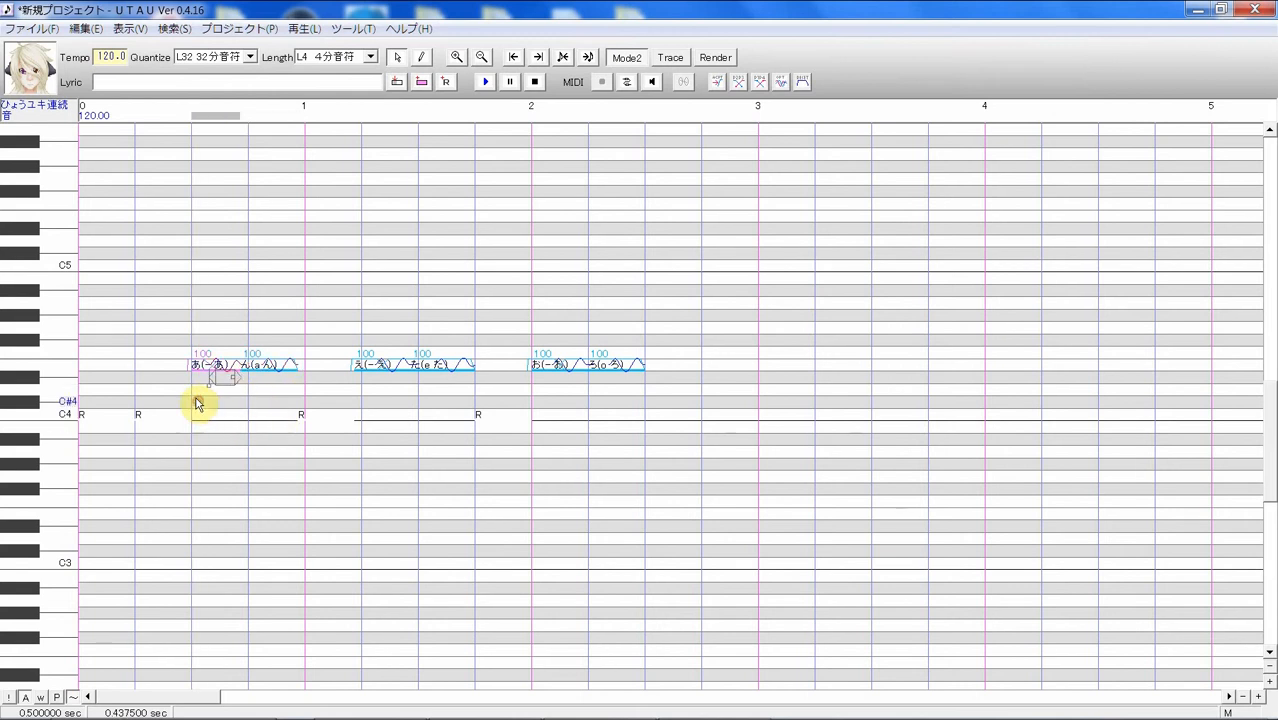
left_click(276, 400)
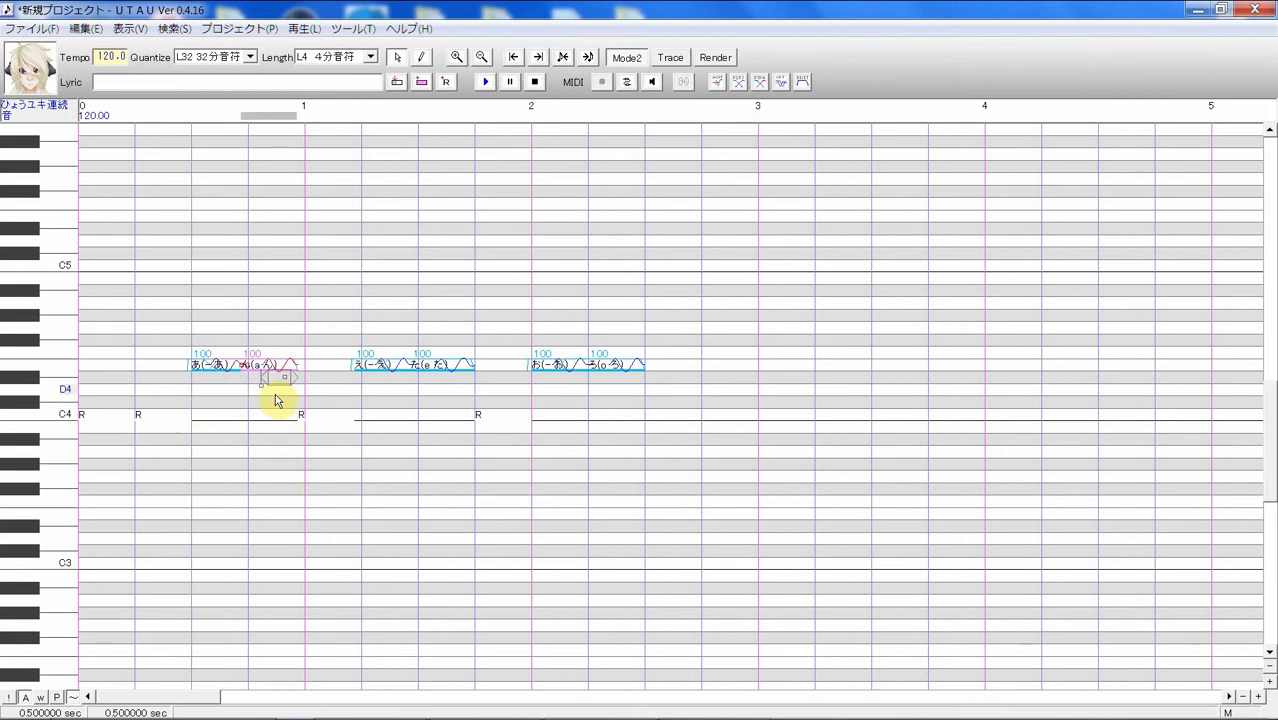
left_click_drag(214, 400, 280, 385)
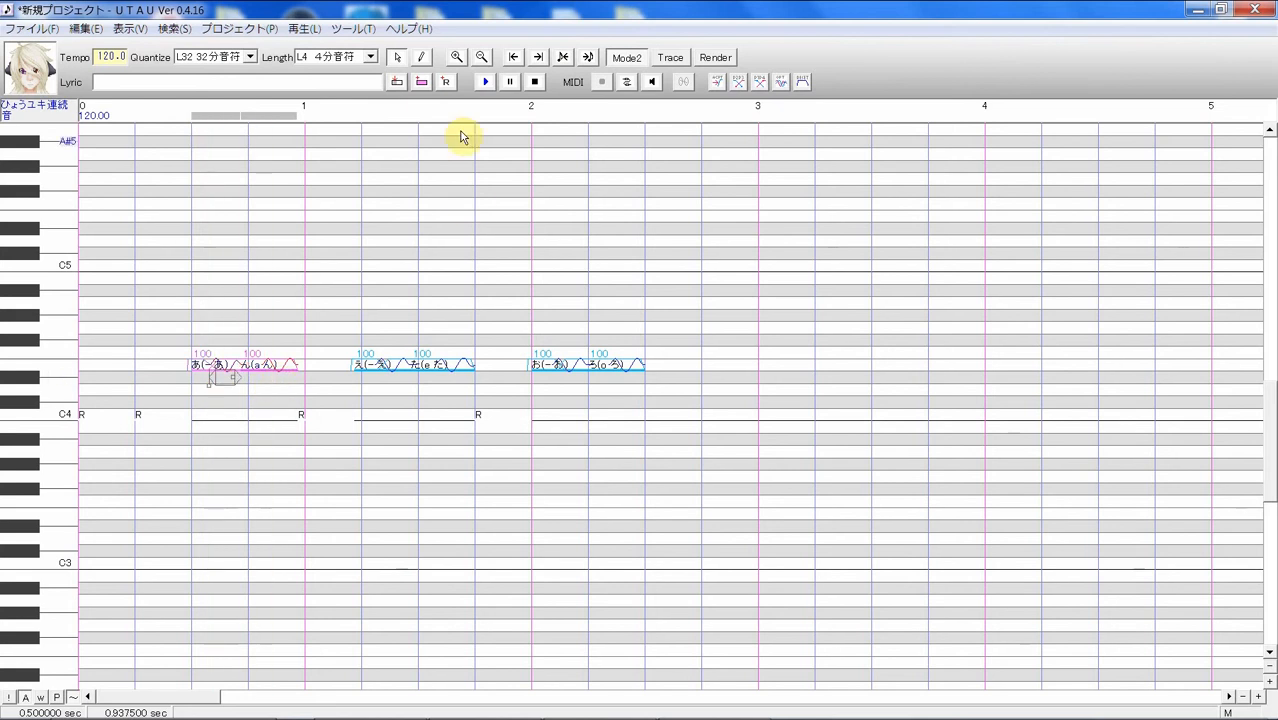
left_click(485, 82)
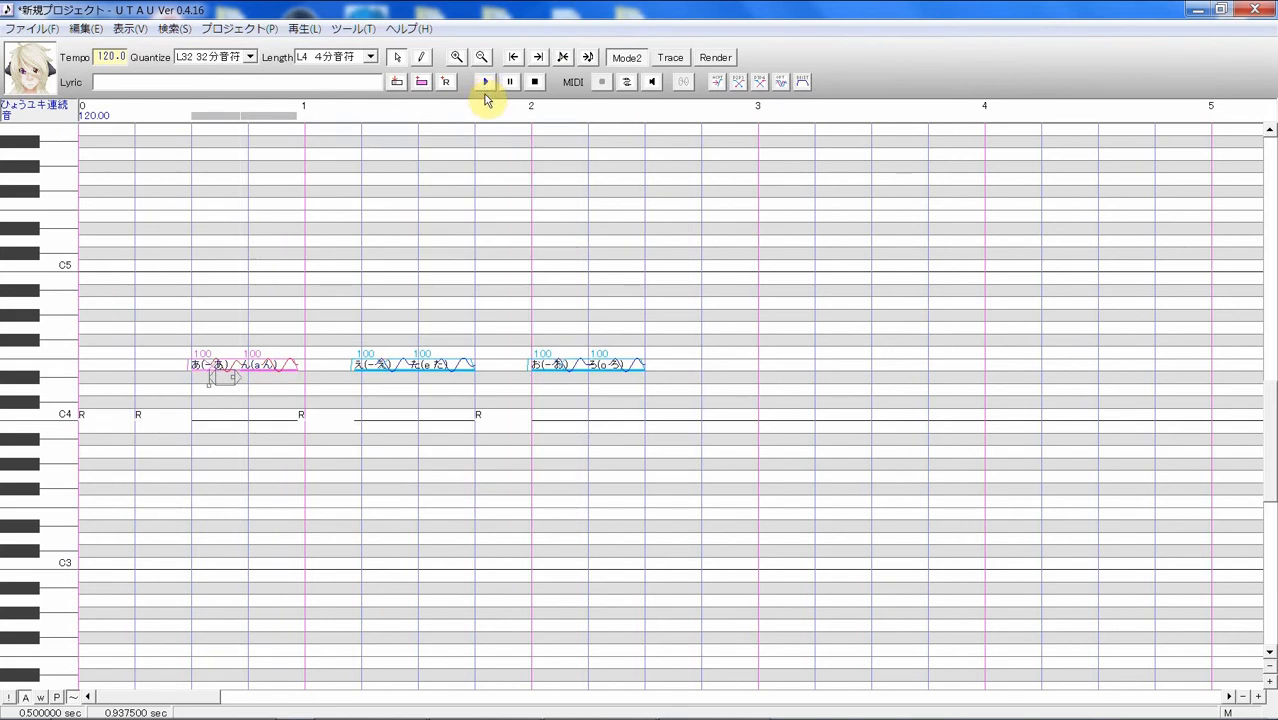
Open the waveform editor for the second note's "a ん" sample from _うぉうんわんう.wav
left_click(254, 426)
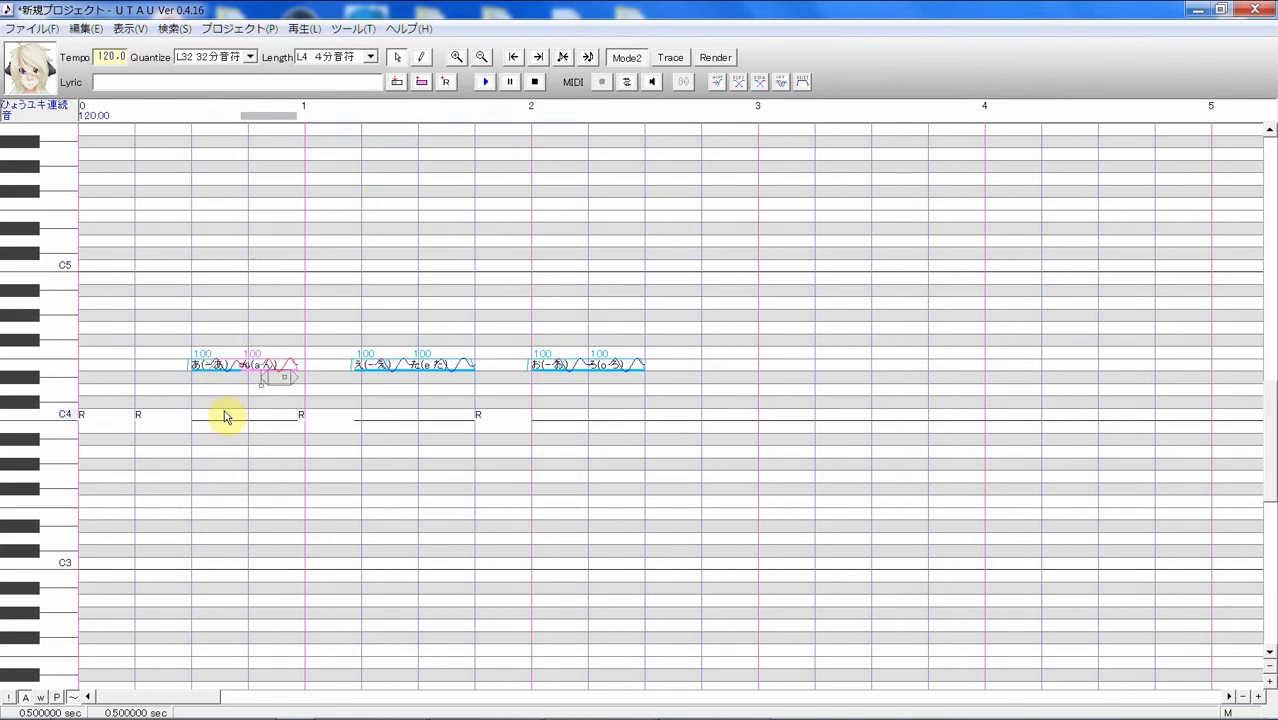
left_click(225, 417)
left_click(260, 415)
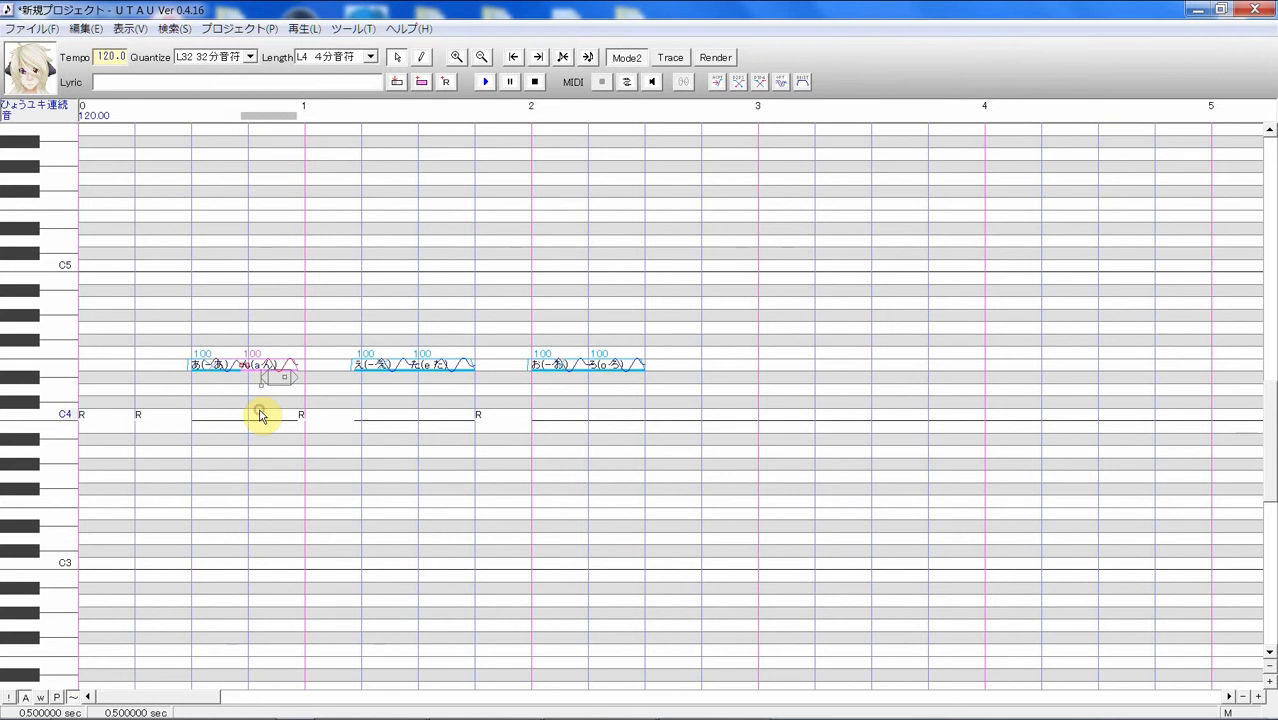
double_click(260, 415)
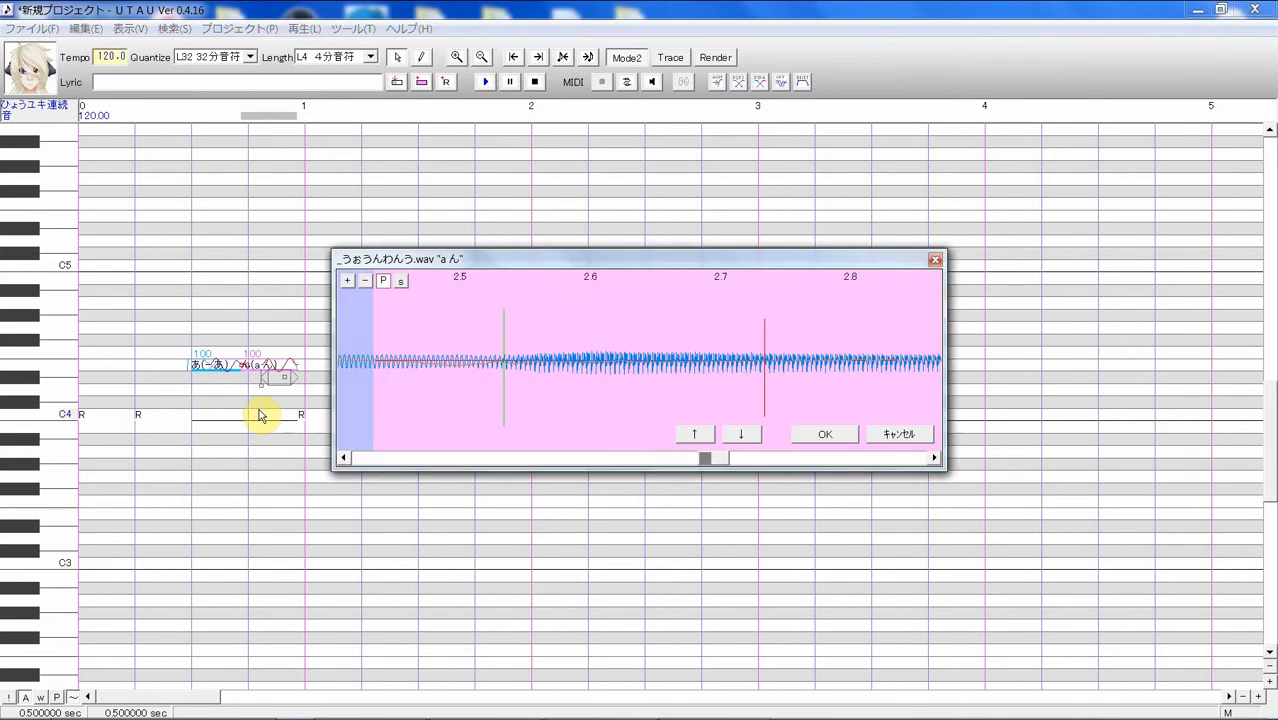
left_click(381, 288)
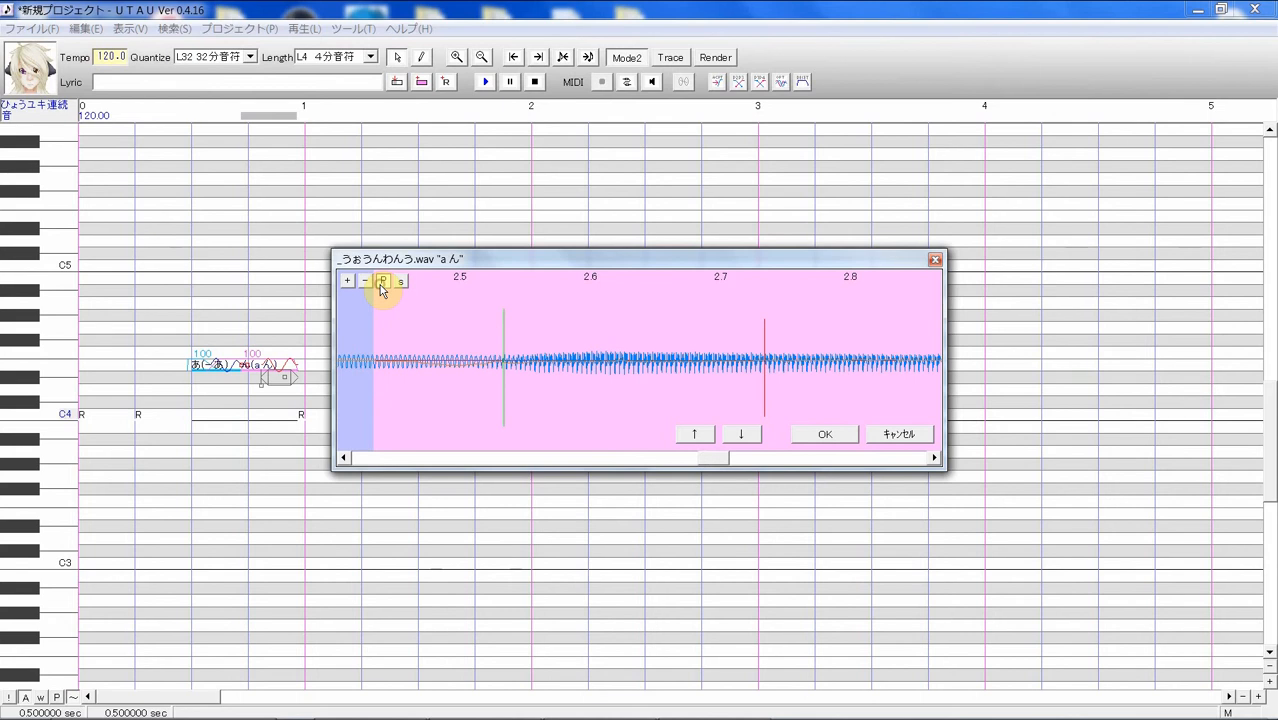
left_click(381, 288)
left_click(381, 288)
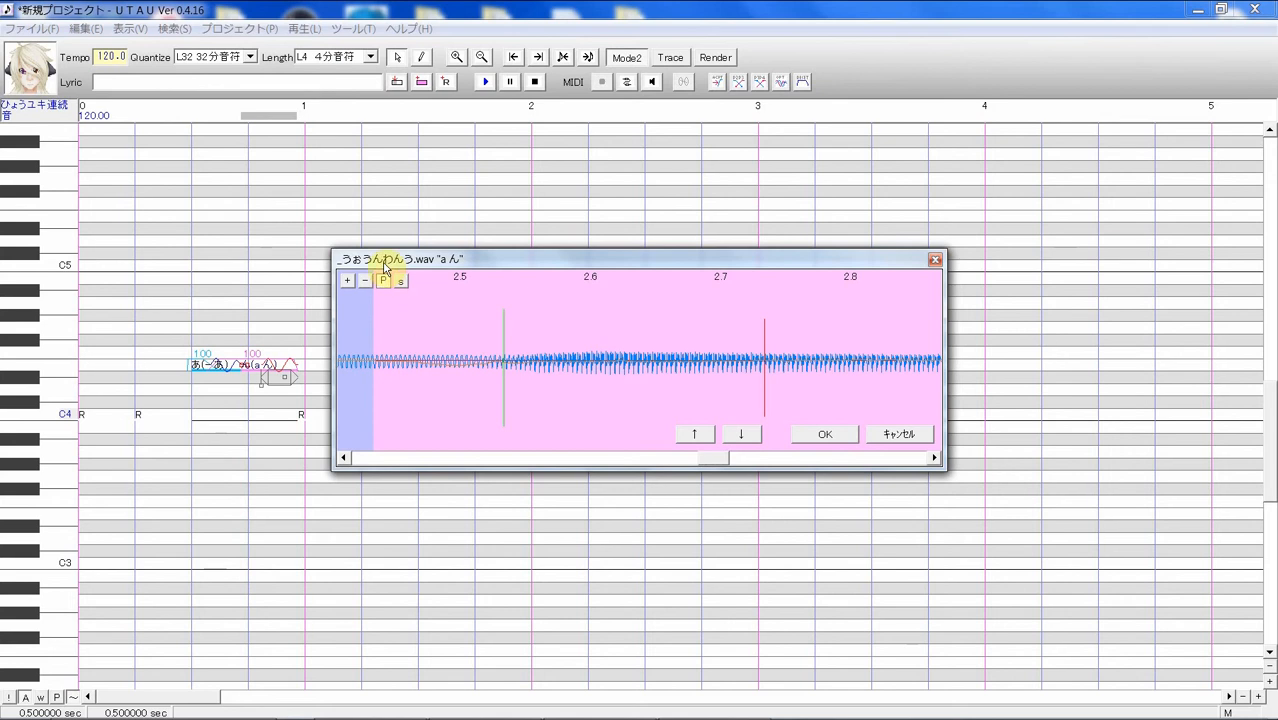
Shift the "a ん" sample's left blank boundary to about 2.75 s so the preutterance line sits at about 3.05 s, and accept
mouse_move(710, 460)
left_mouse_down()
mouse_move(748, 452)
mouse_move(693, 457)
mouse_move(707, 444)
left_mouse_up()
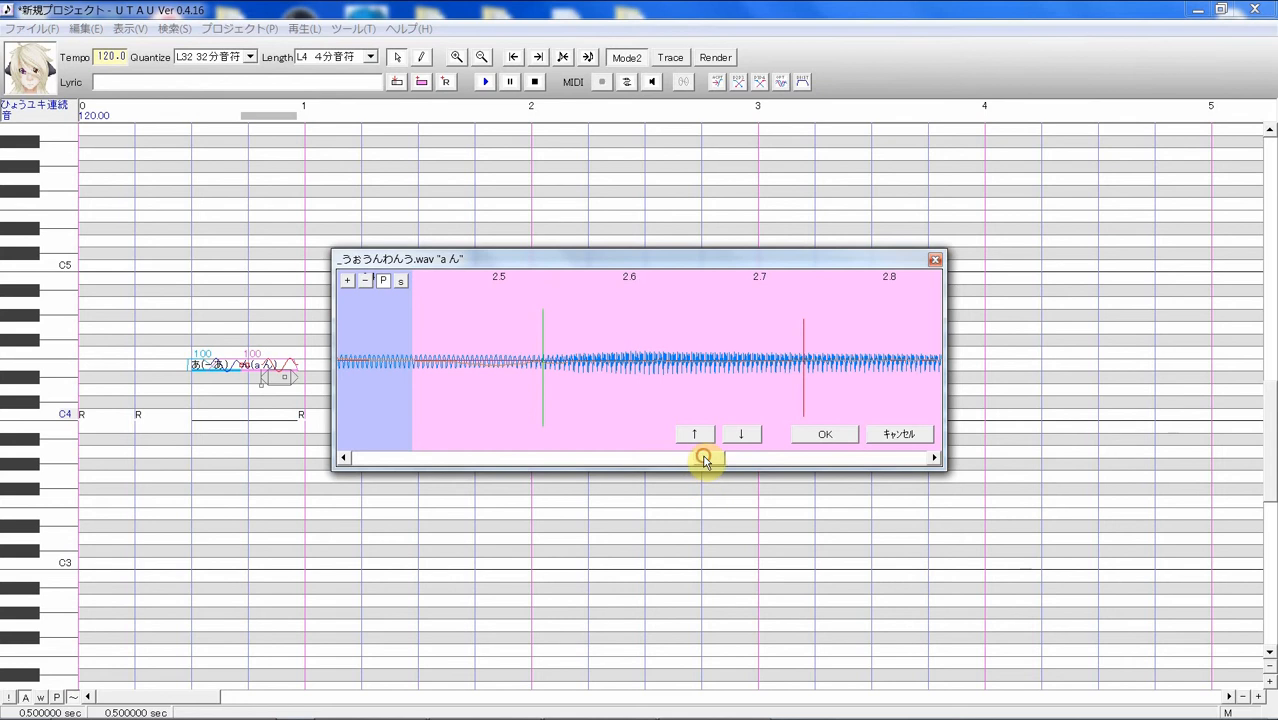
left_click_drag(705, 459, 497, 462)
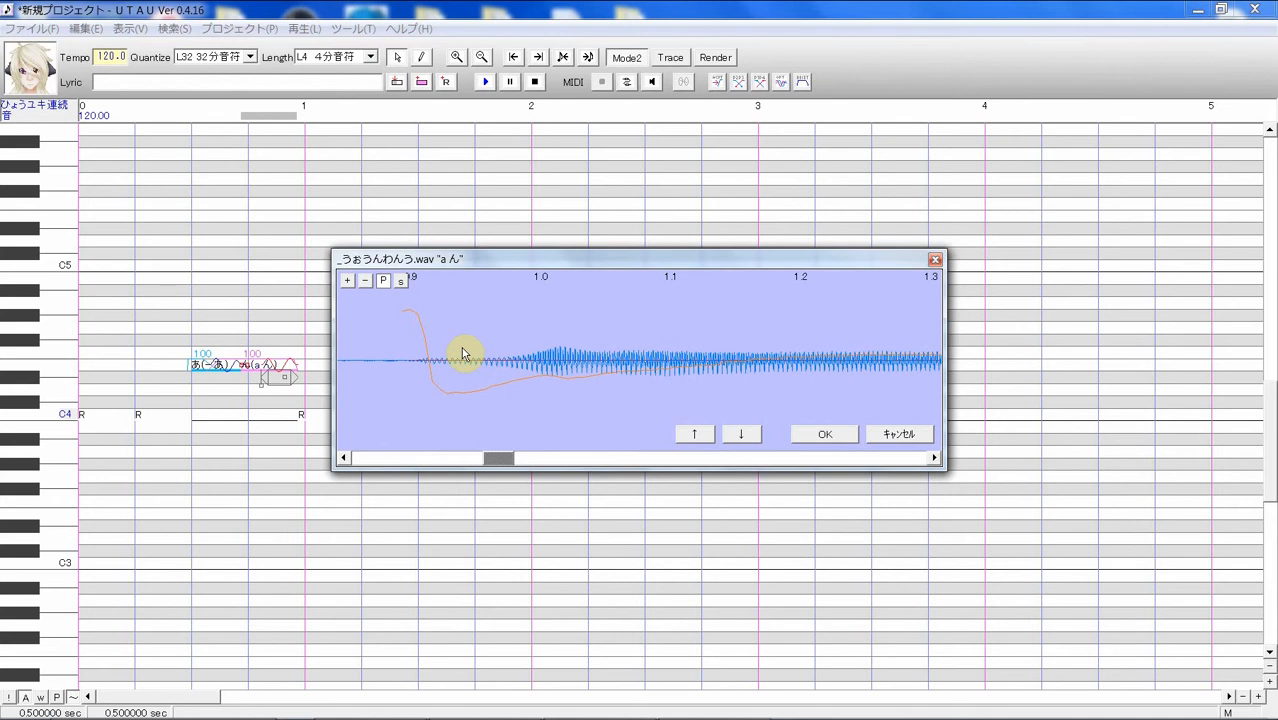
left_click_drag(506, 466, 585, 434)
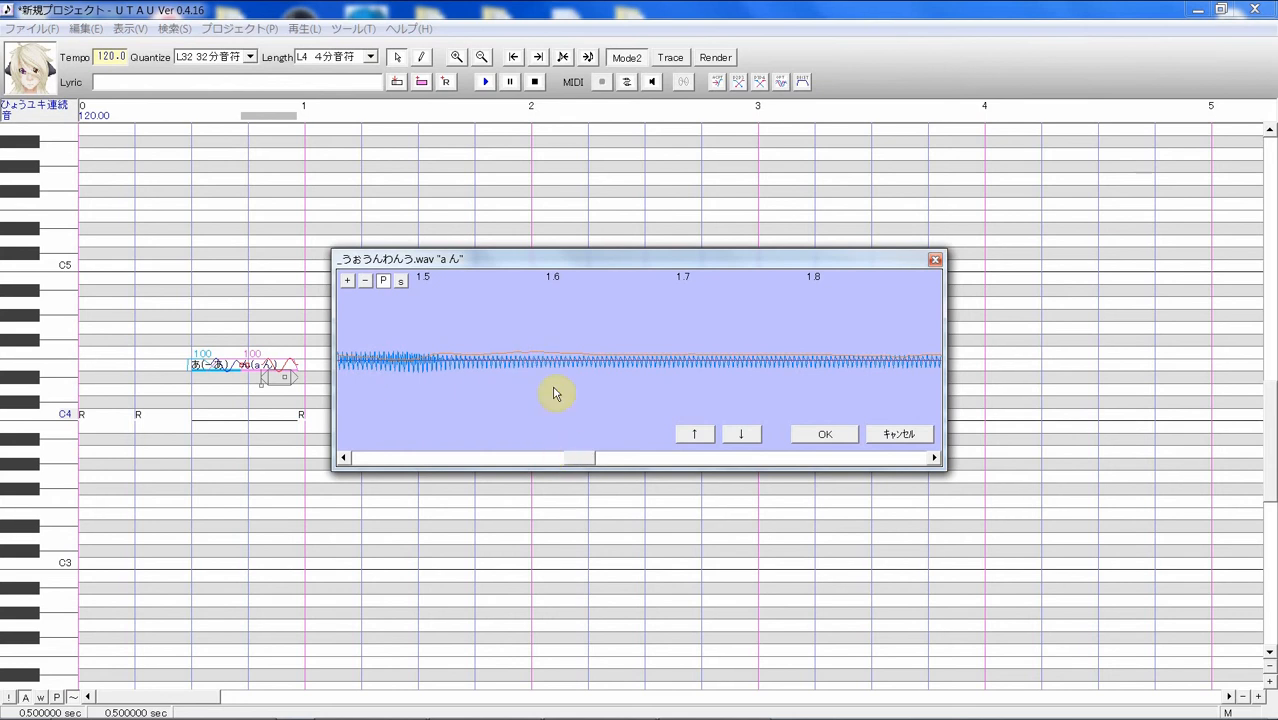
left_click_drag(588, 460, 716, 426)
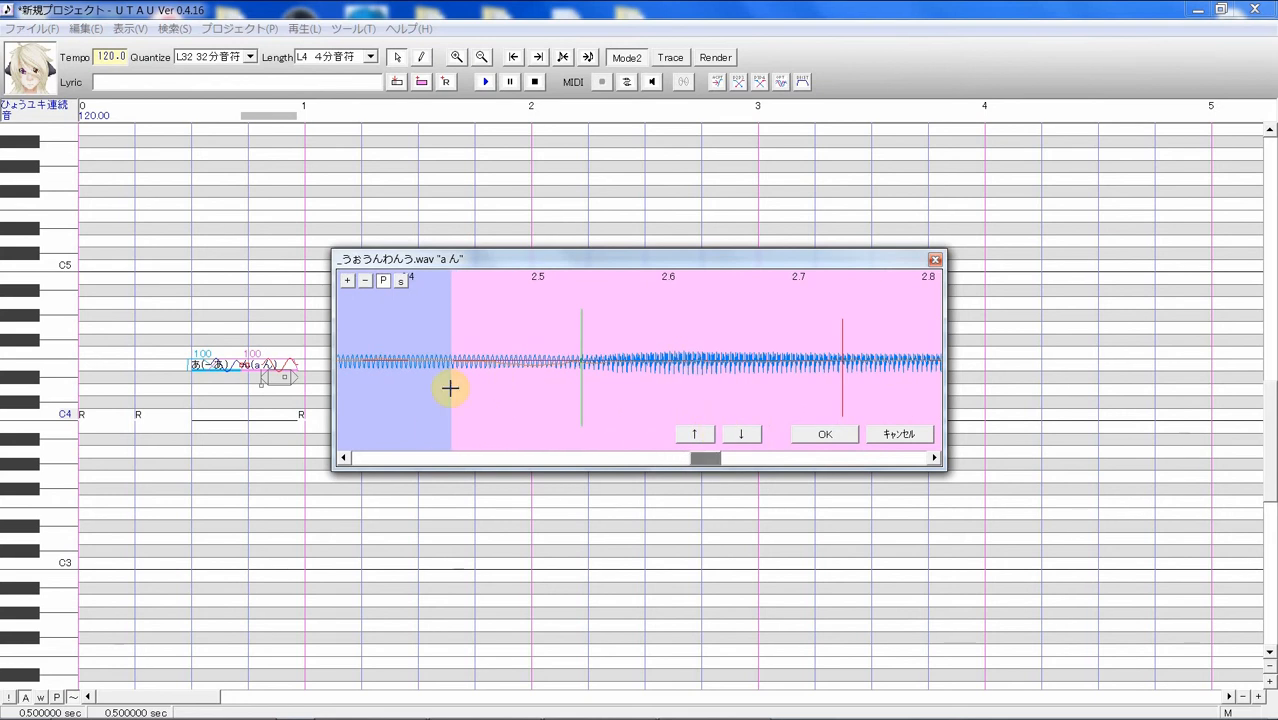
left_click_drag(449, 385, 713, 380)
left_click_drag(705, 457, 741, 455)
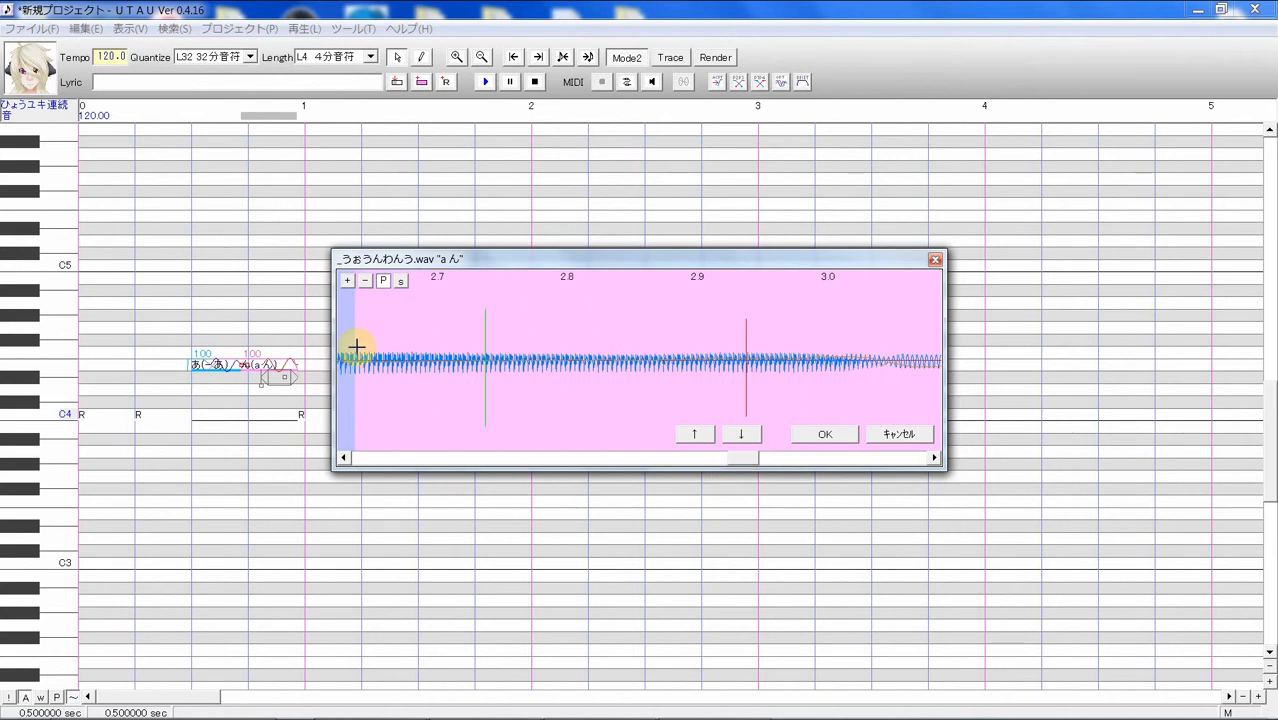
left_click_drag(354, 348, 496, 340)
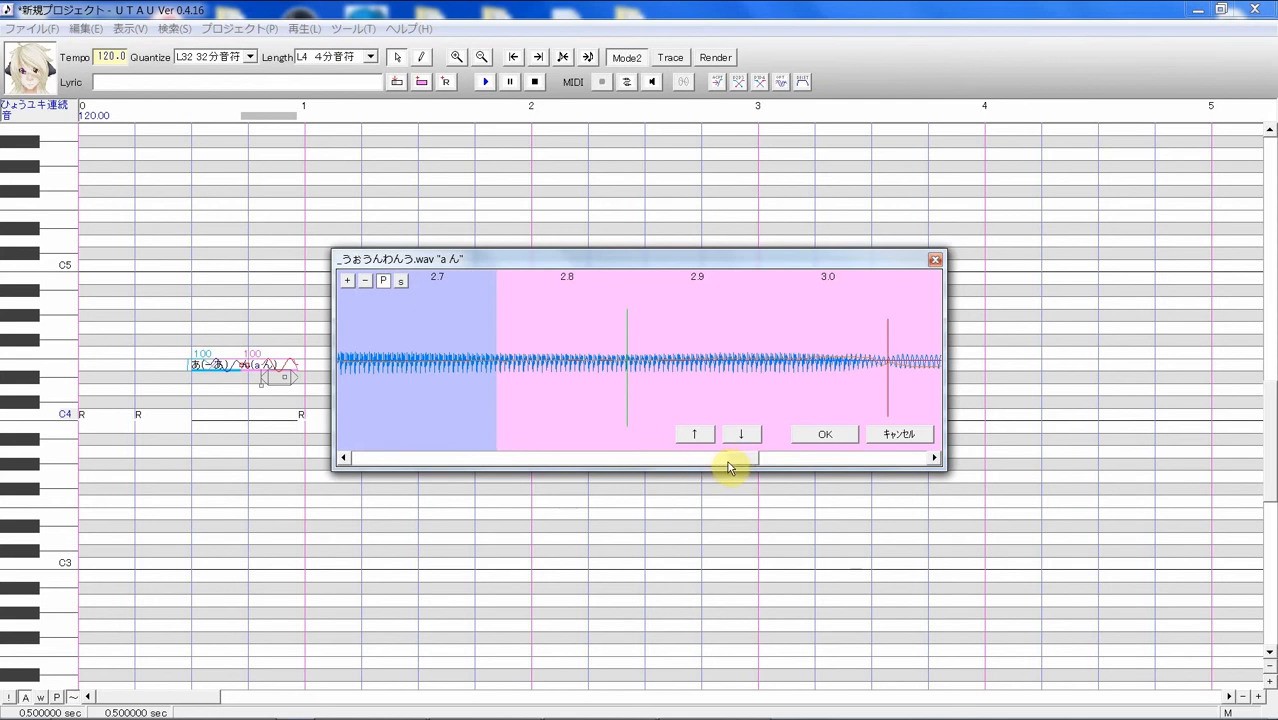
left_click_drag(728, 463, 755, 460)
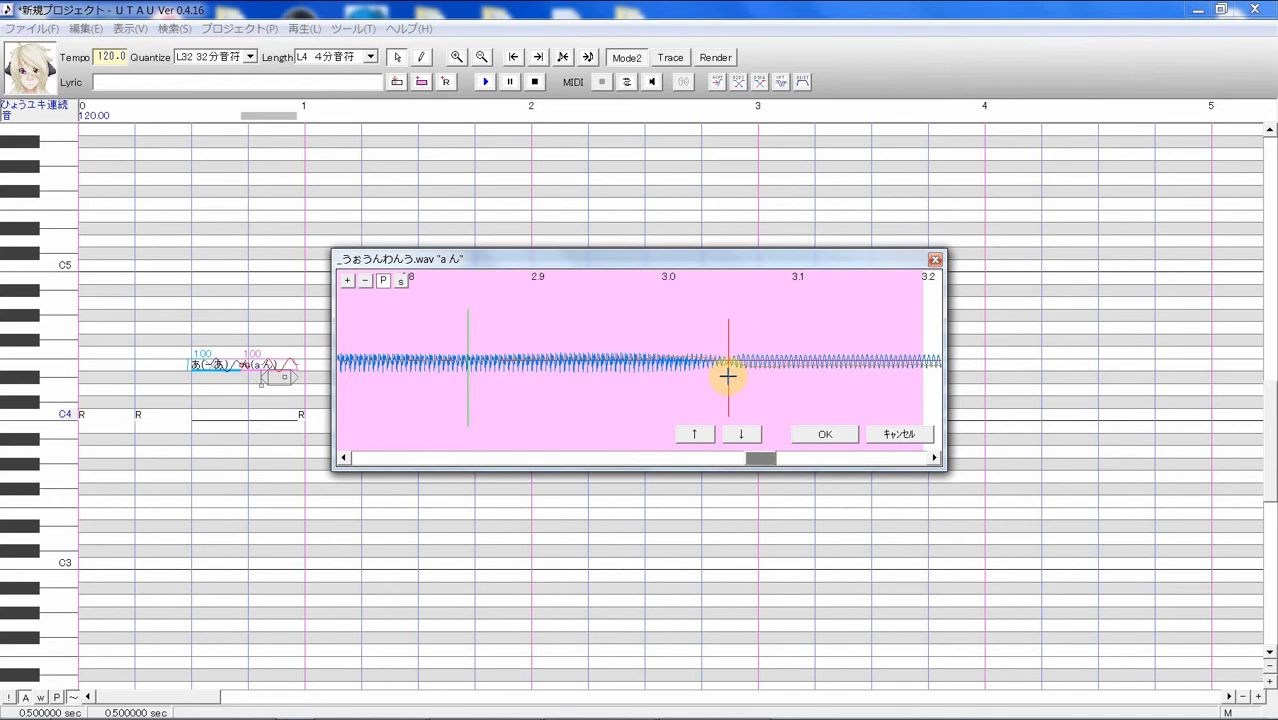
left_click(810, 434)
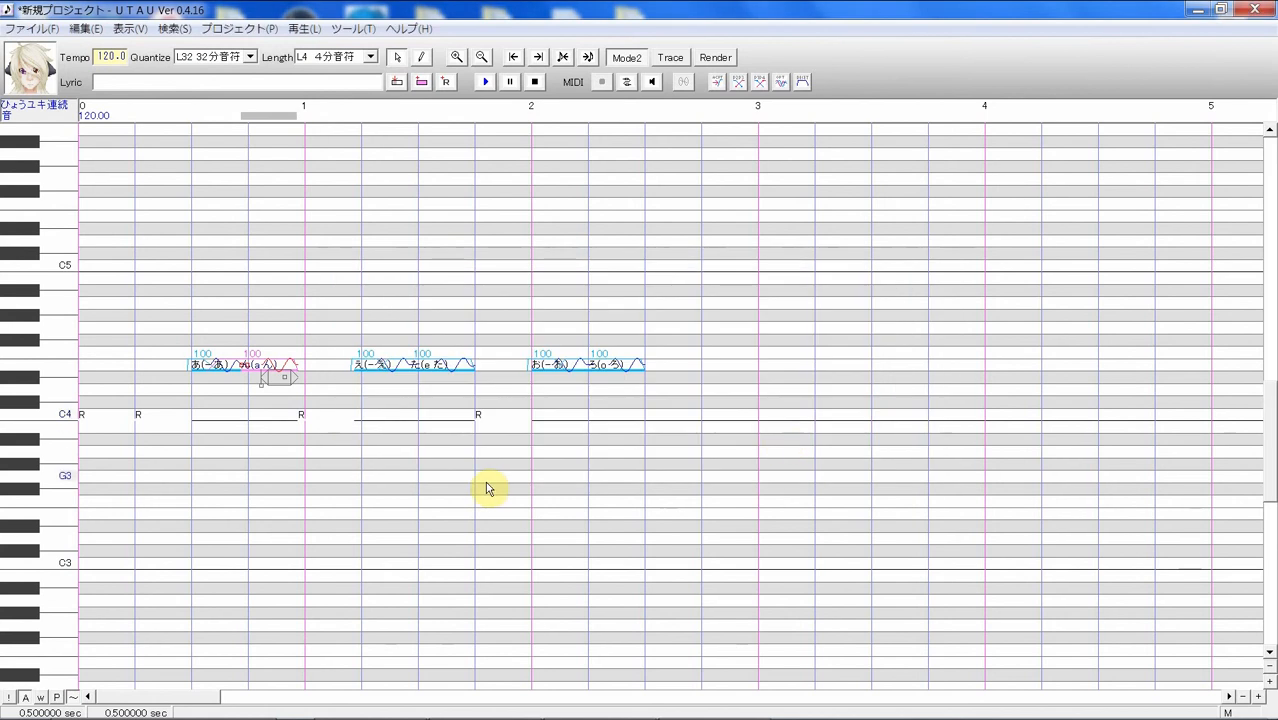
Play back the あ and ん notes together, and the え and た notes together
left_click(220, 397)
left_click(278, 382)
left_click_drag(262, 406, 202, 395)
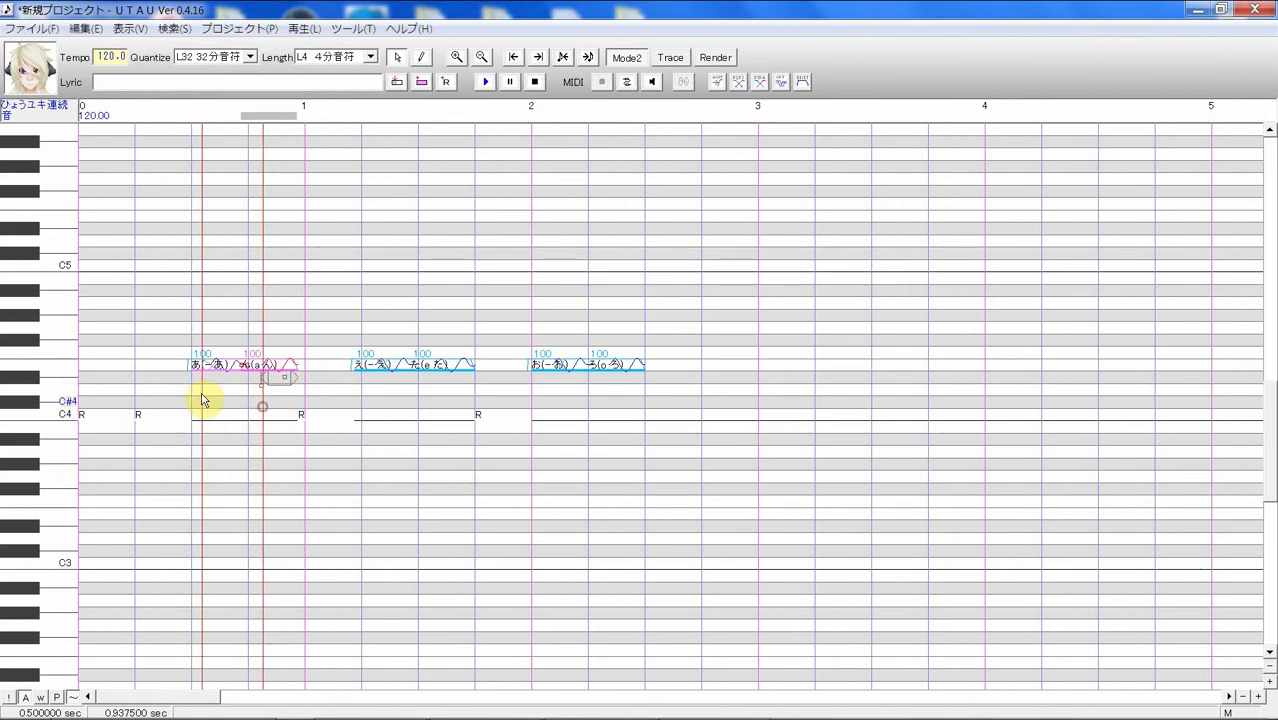
left_click(484, 82)
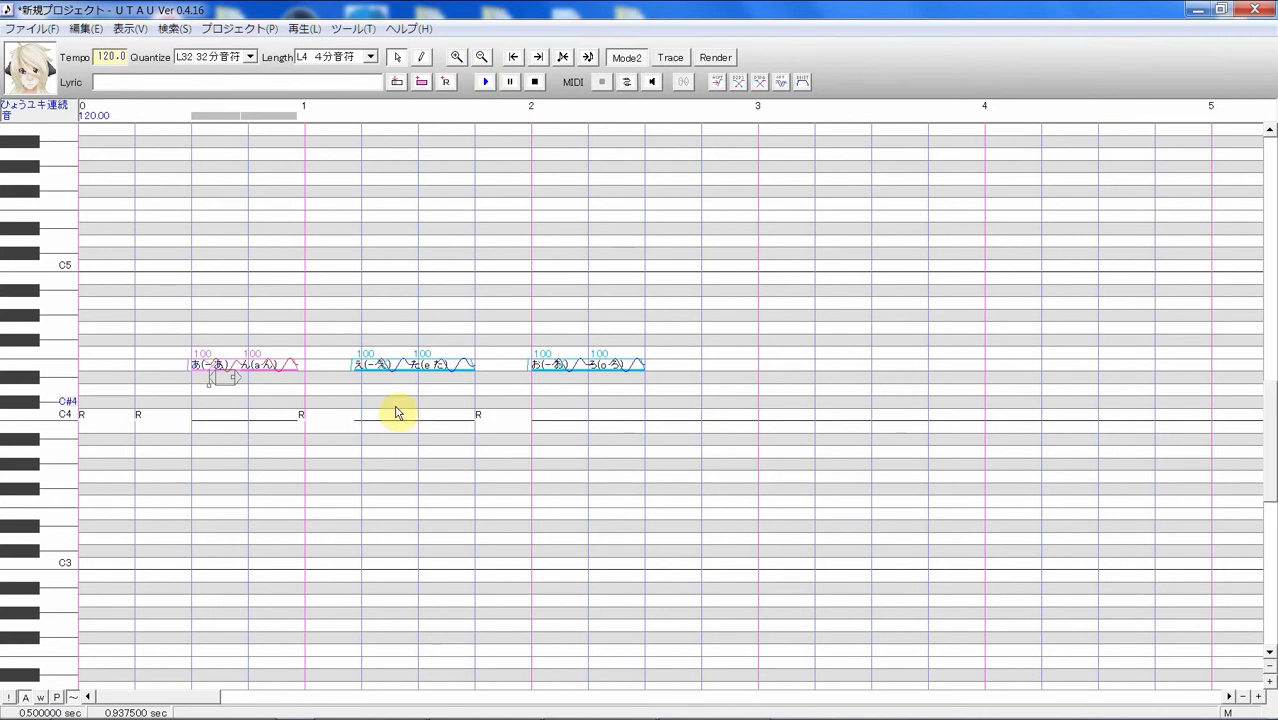
left_click(379, 417)
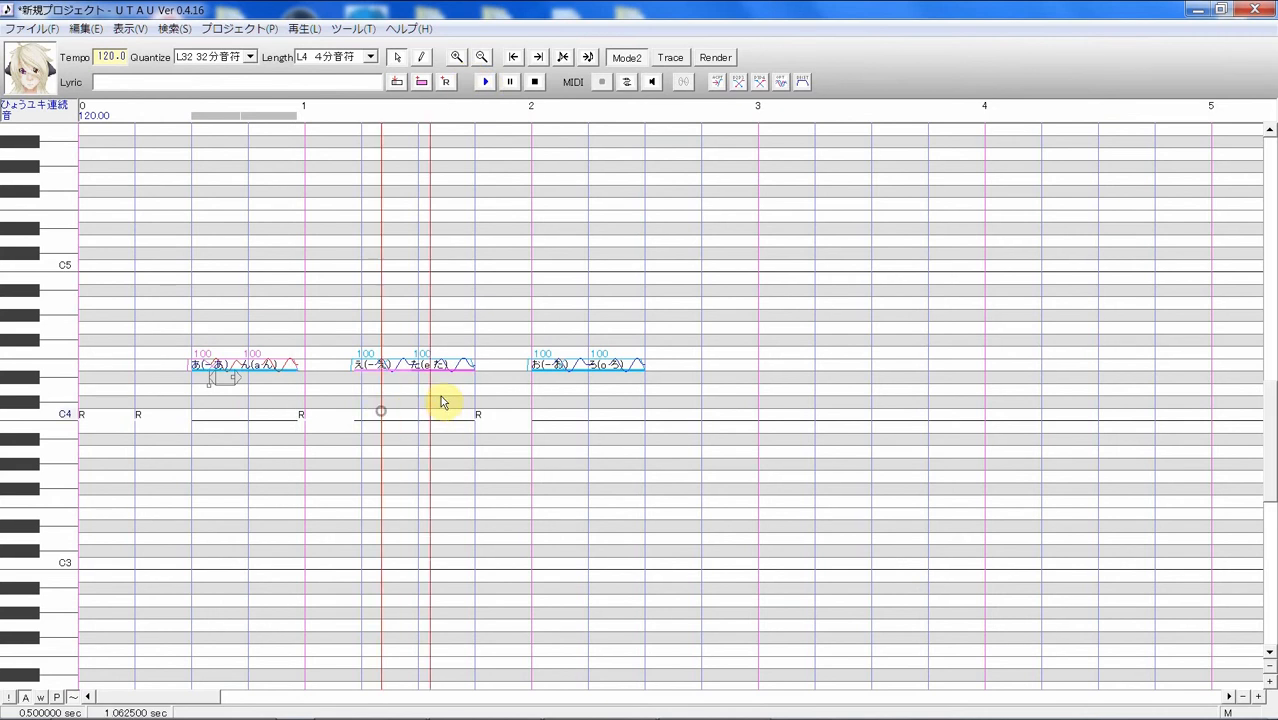
left_click(487, 88)
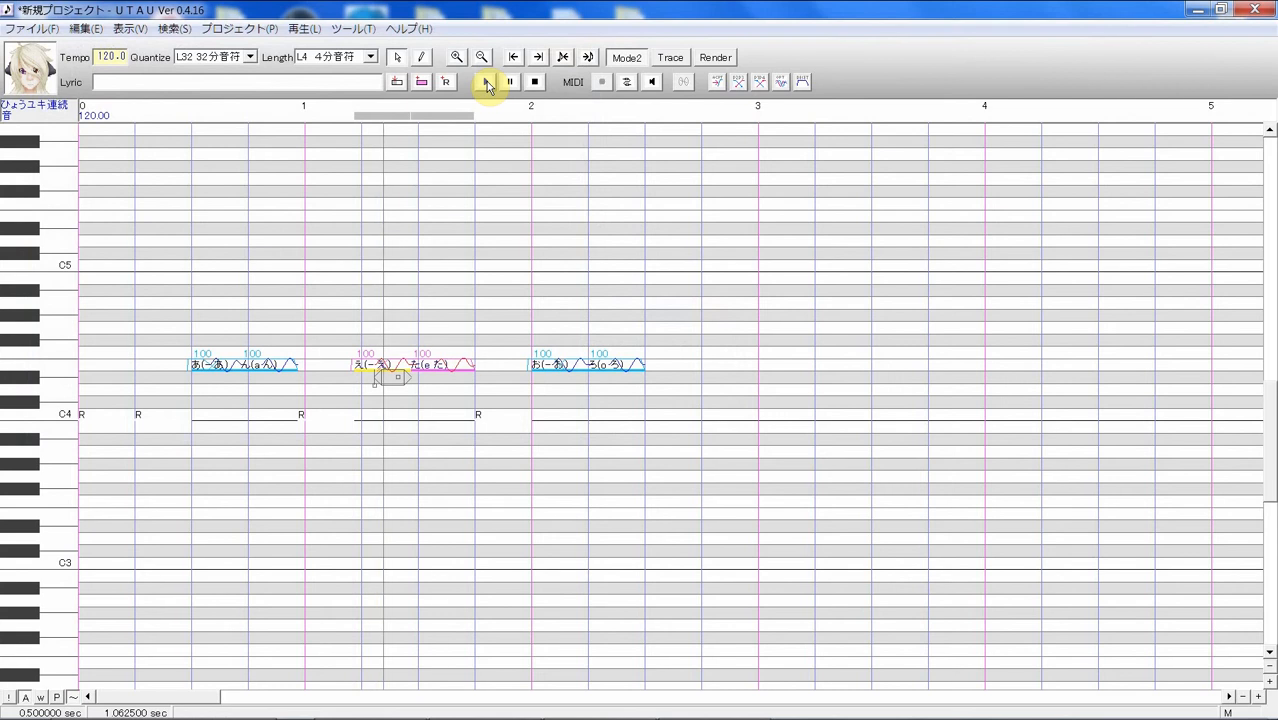
Open the た note's "e た" sample and shift its left blank boundary to about 3.63 s, fine-tuning it against the spectrogram
left_click(441, 307)
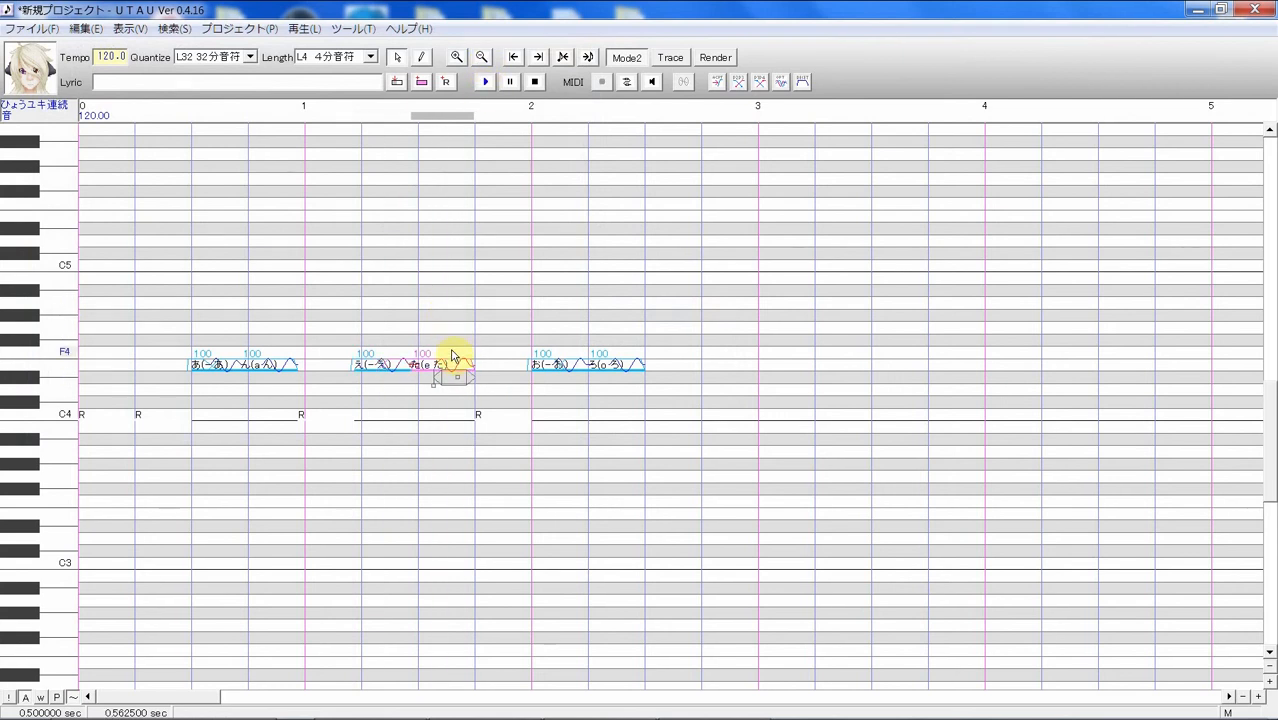
double_click(437, 345)
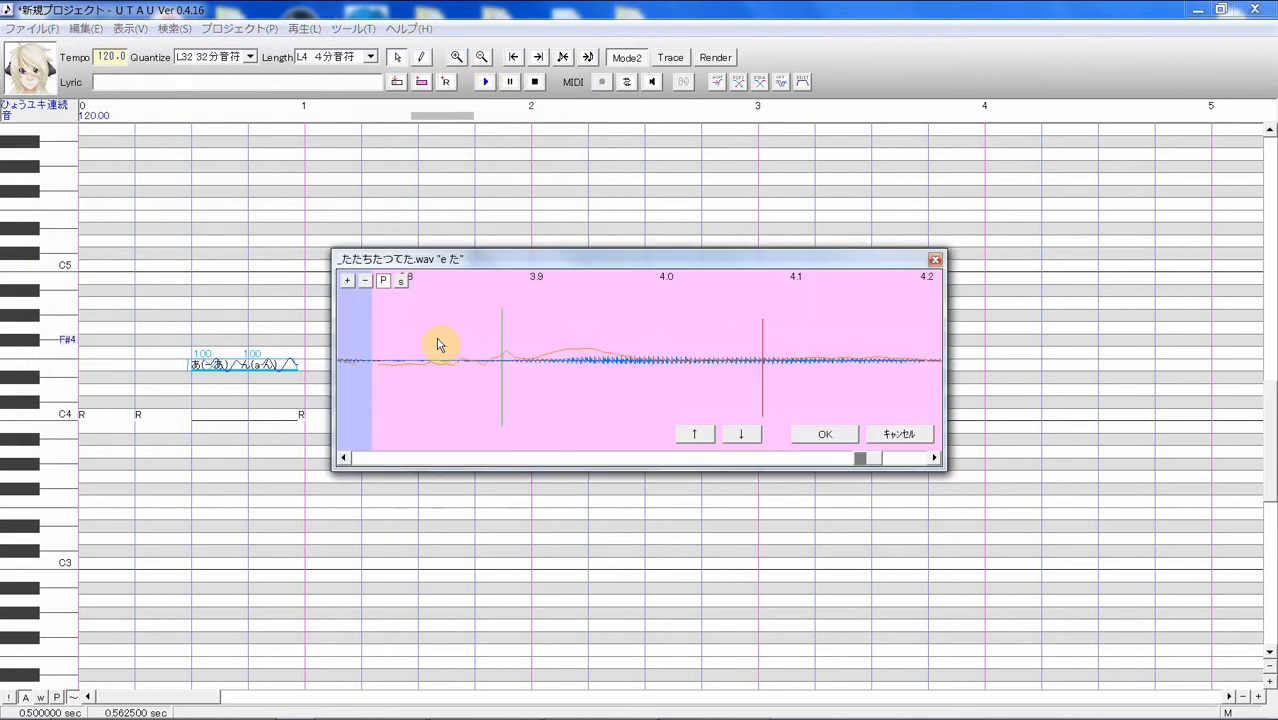
left_click_drag(858, 457, 901, 457)
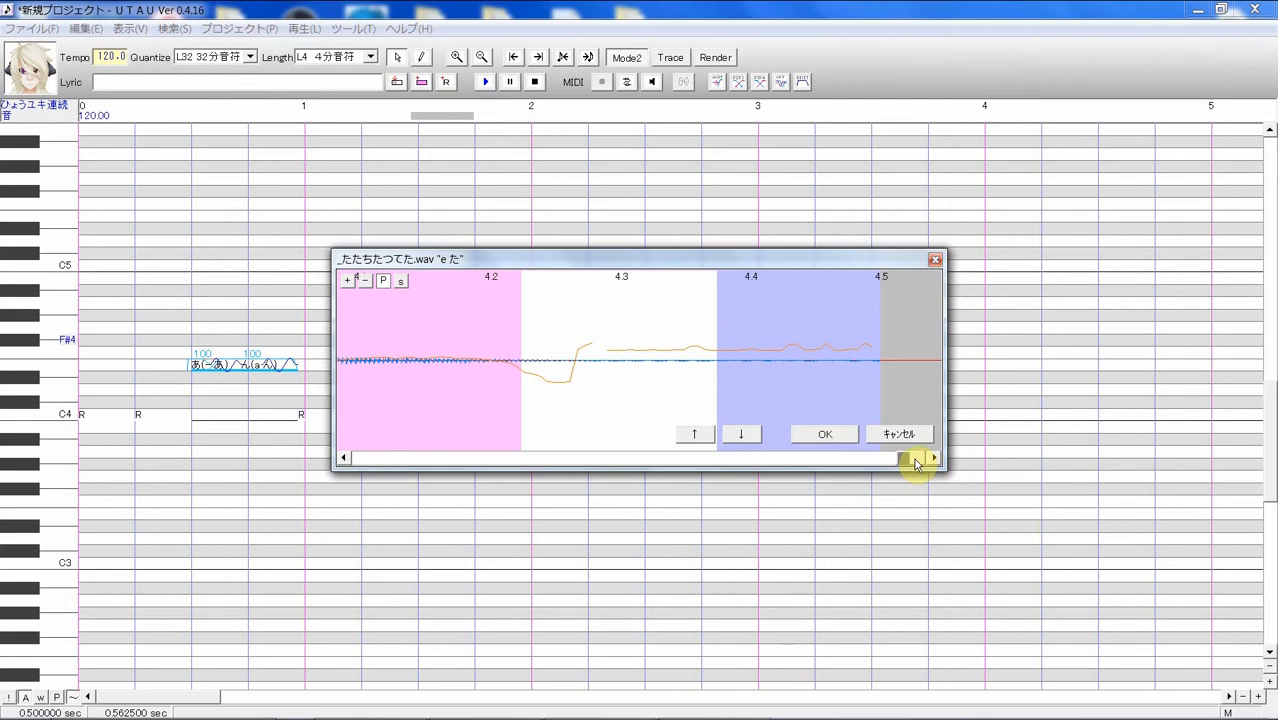
left_click_drag(915, 460, 864, 462)
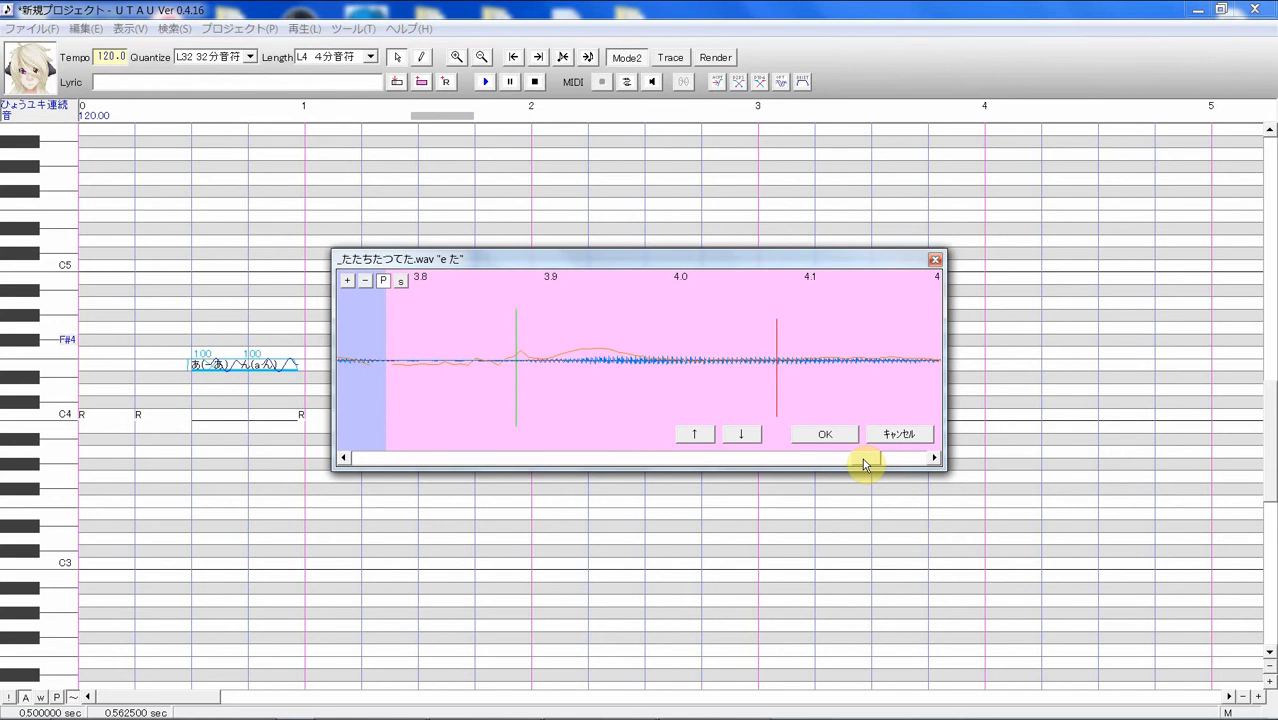
mouse_move(864, 462)
left_mouse_down()
mouse_move(890, 465)
mouse_move(852, 464)
left_mouse_up()
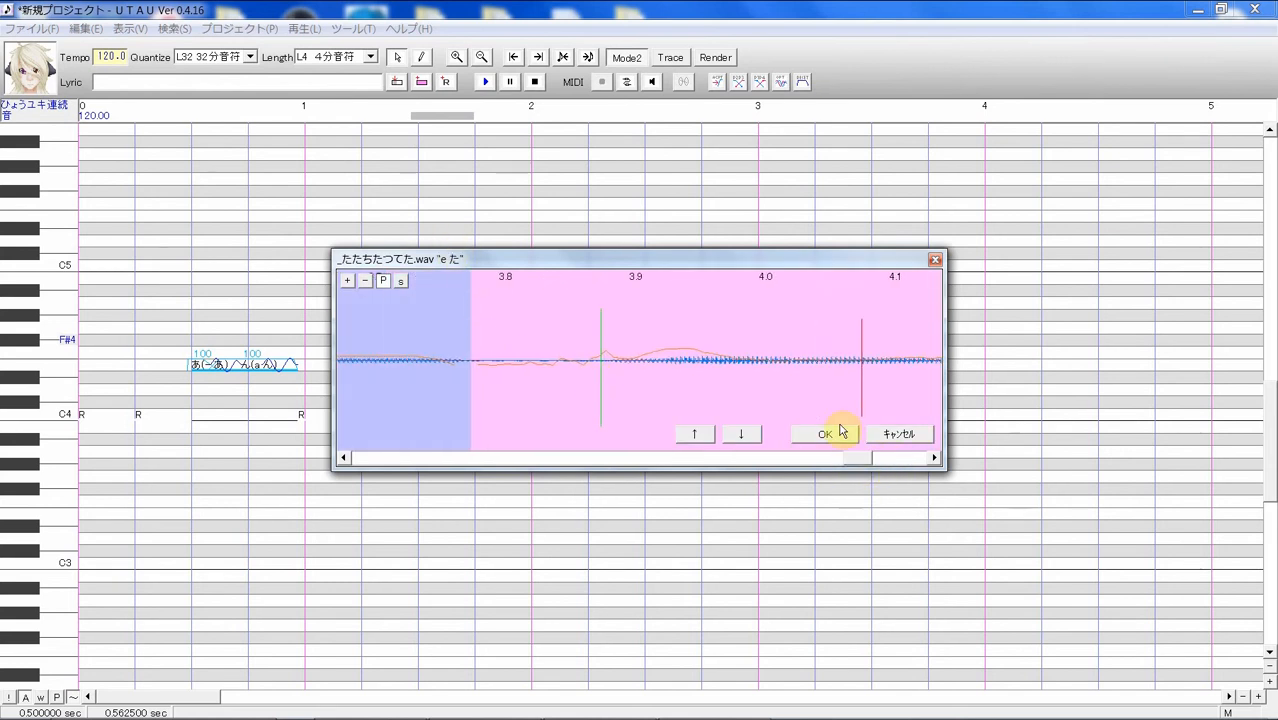
left_click_drag(851, 457, 825, 466)
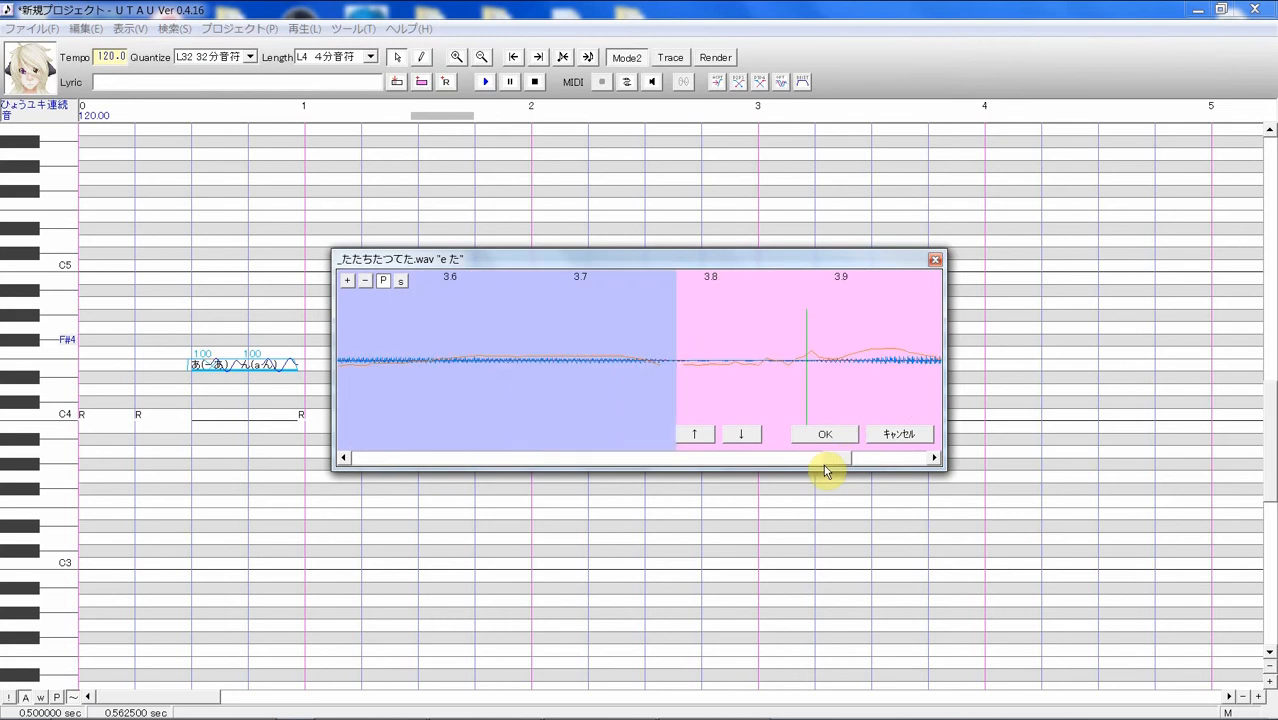
left_click_drag(688, 362, 492, 356)
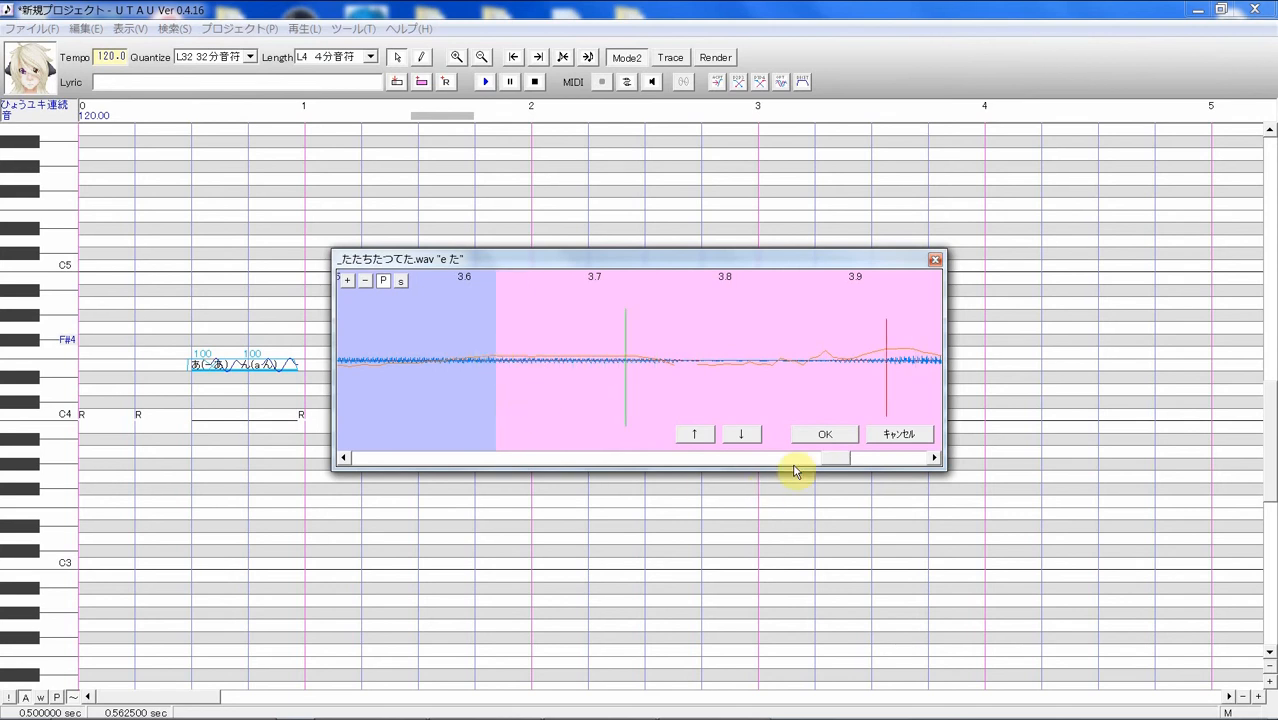
left_click_drag(833, 459, 847, 458)
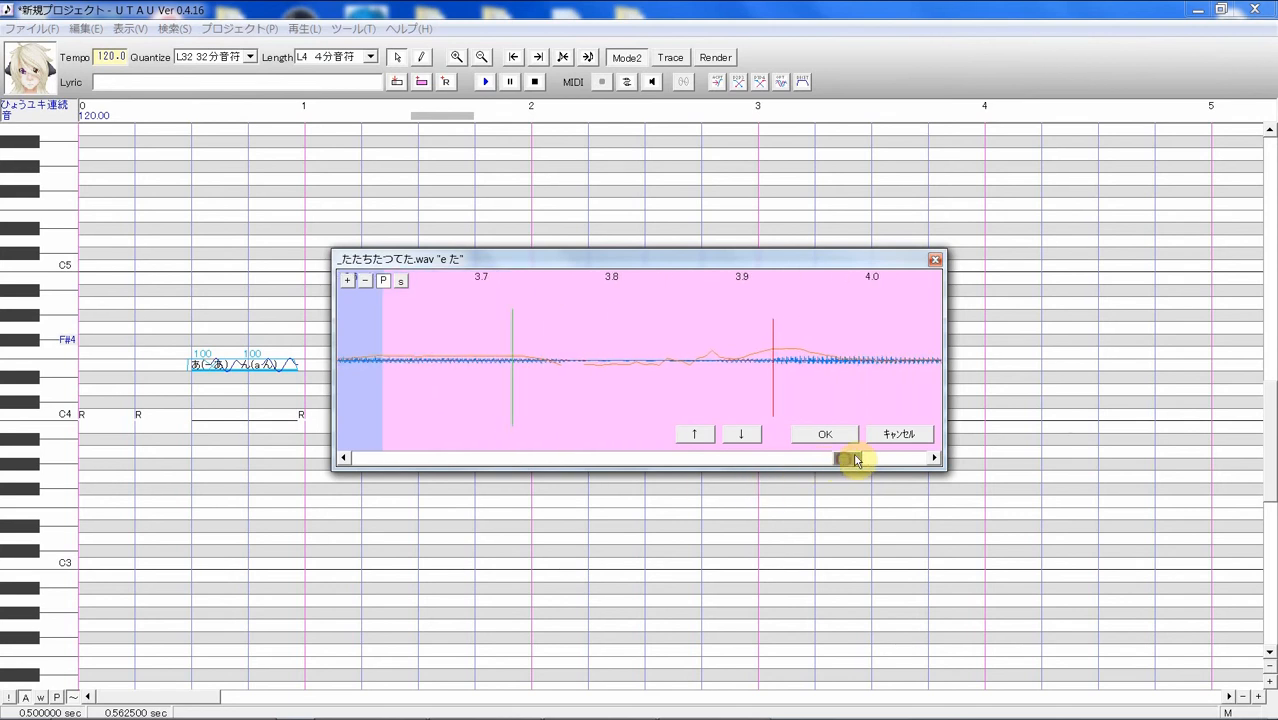
left_click(401, 284)
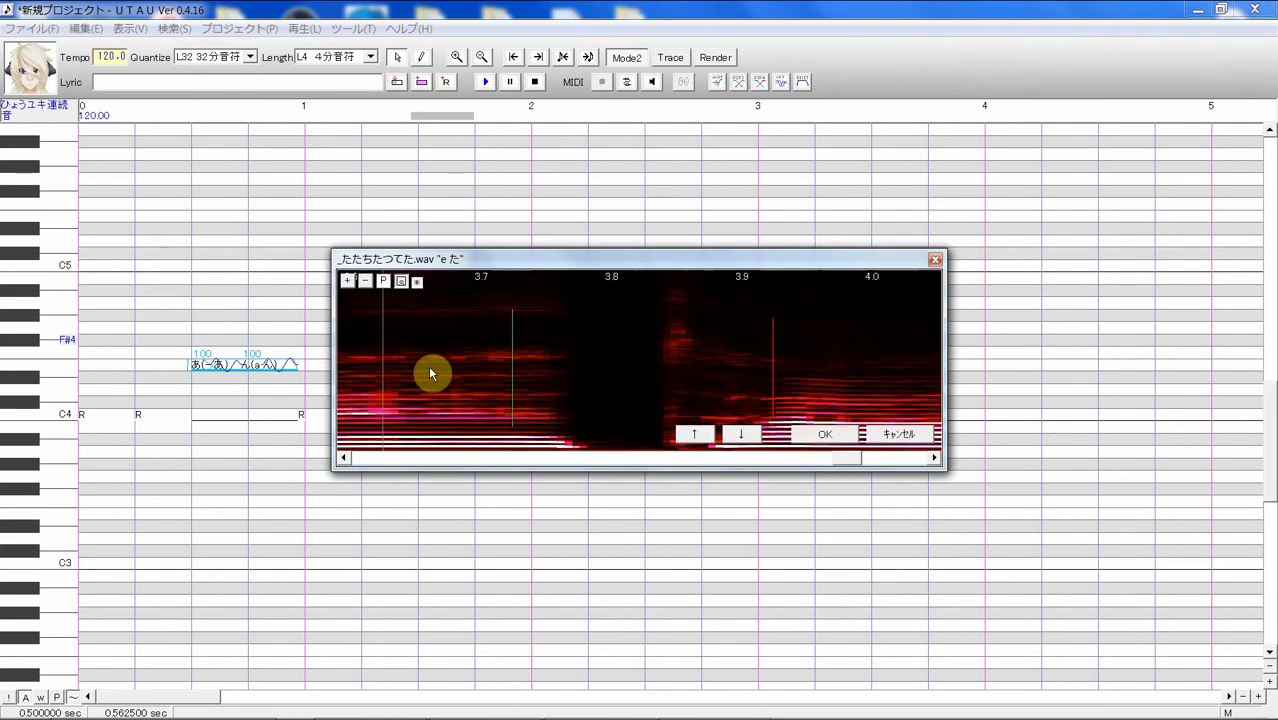
left_click_drag(383, 343, 387, 344)
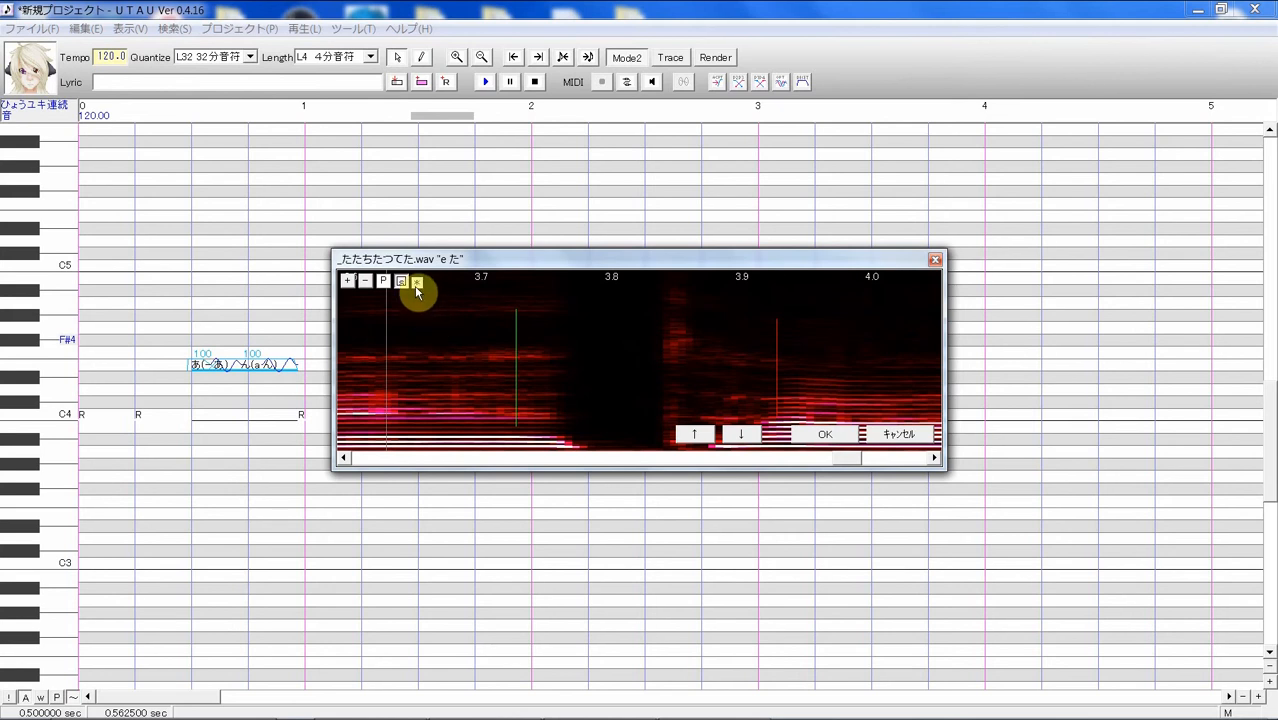
Try the 火炎 spectrogram colour and switch back to 紅玉
left_click(416, 288)
left_click(401, 287)
mouse_move(469, 302)
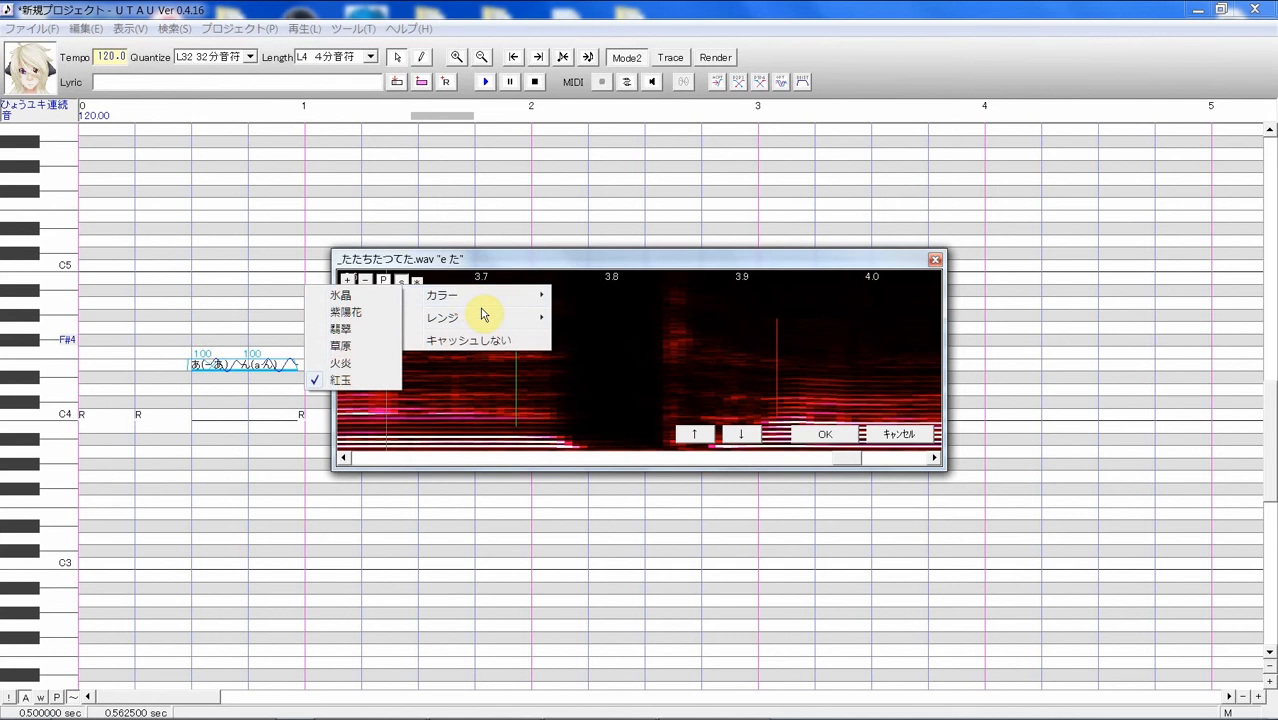
left_click(342, 365)
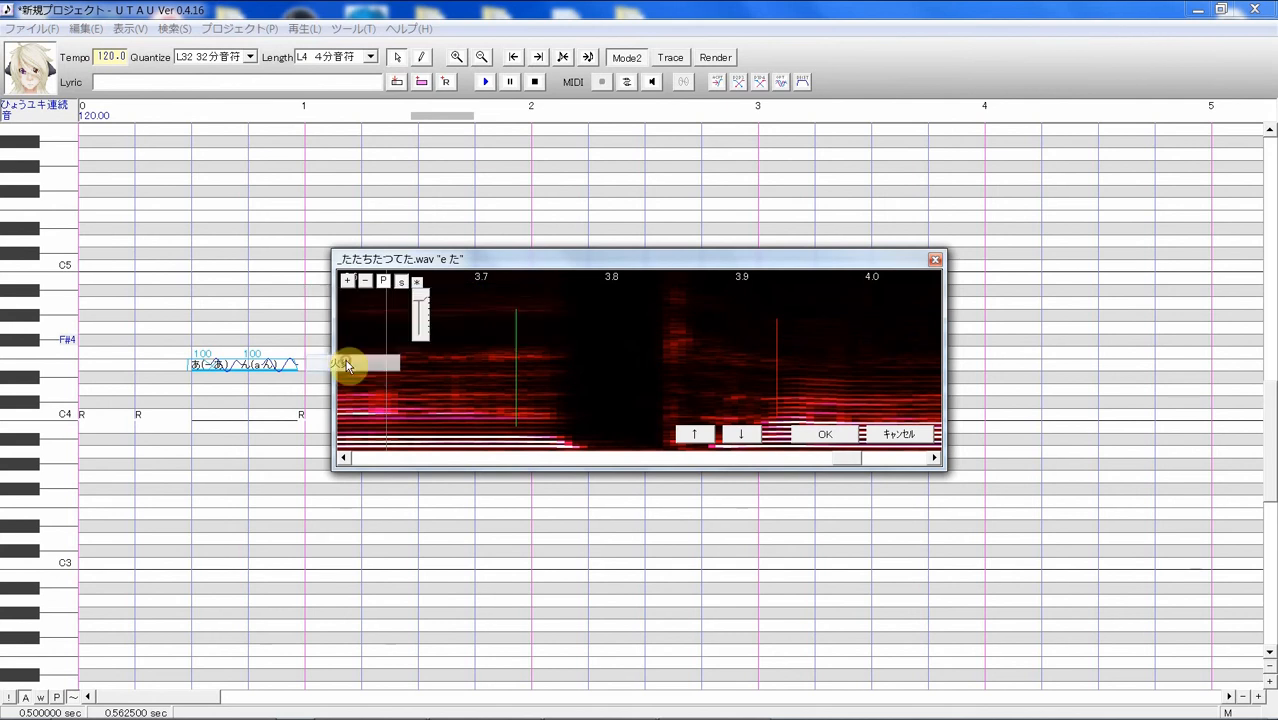
left_click(401, 284)
mouse_move(476, 303)
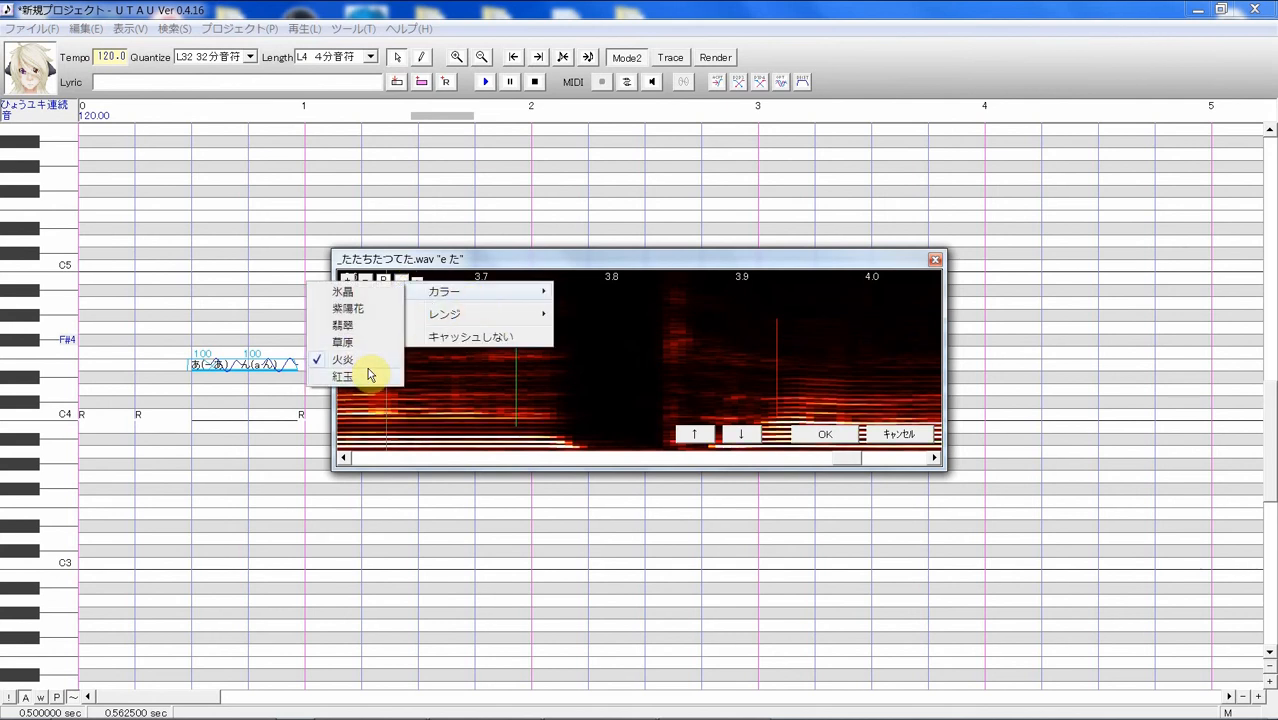
left_click(367, 375)
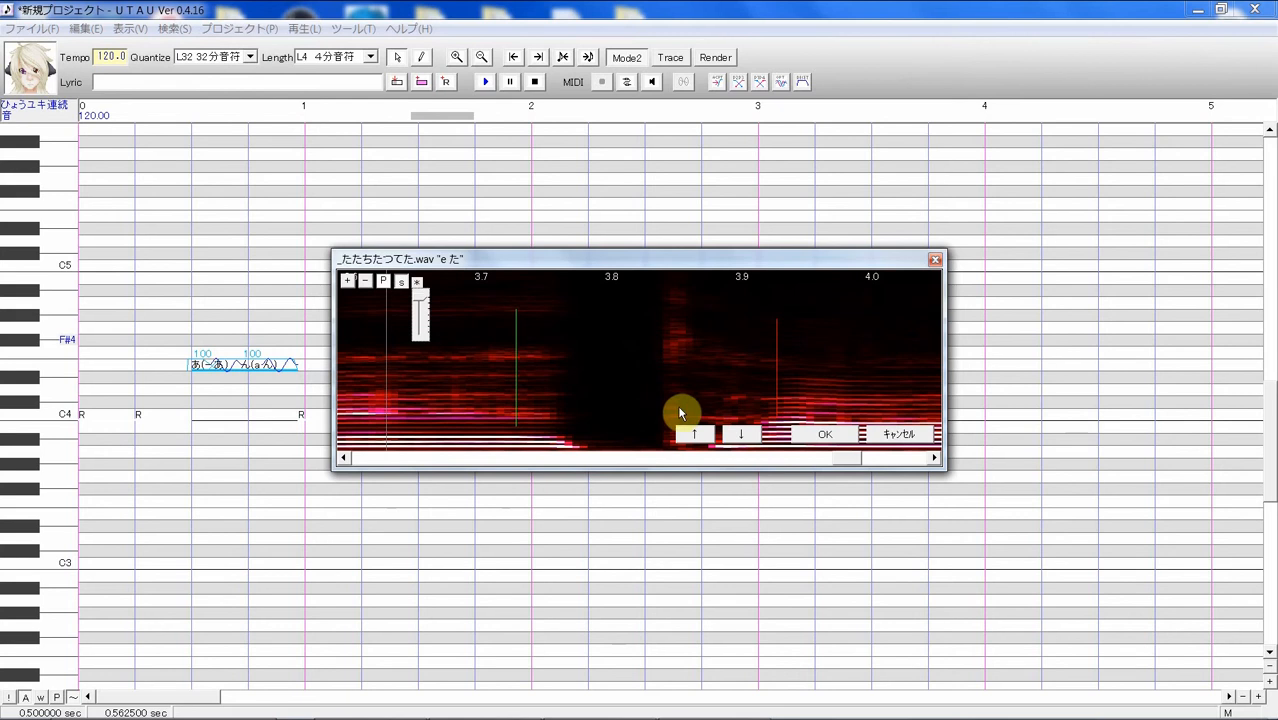
left_click(419, 284)
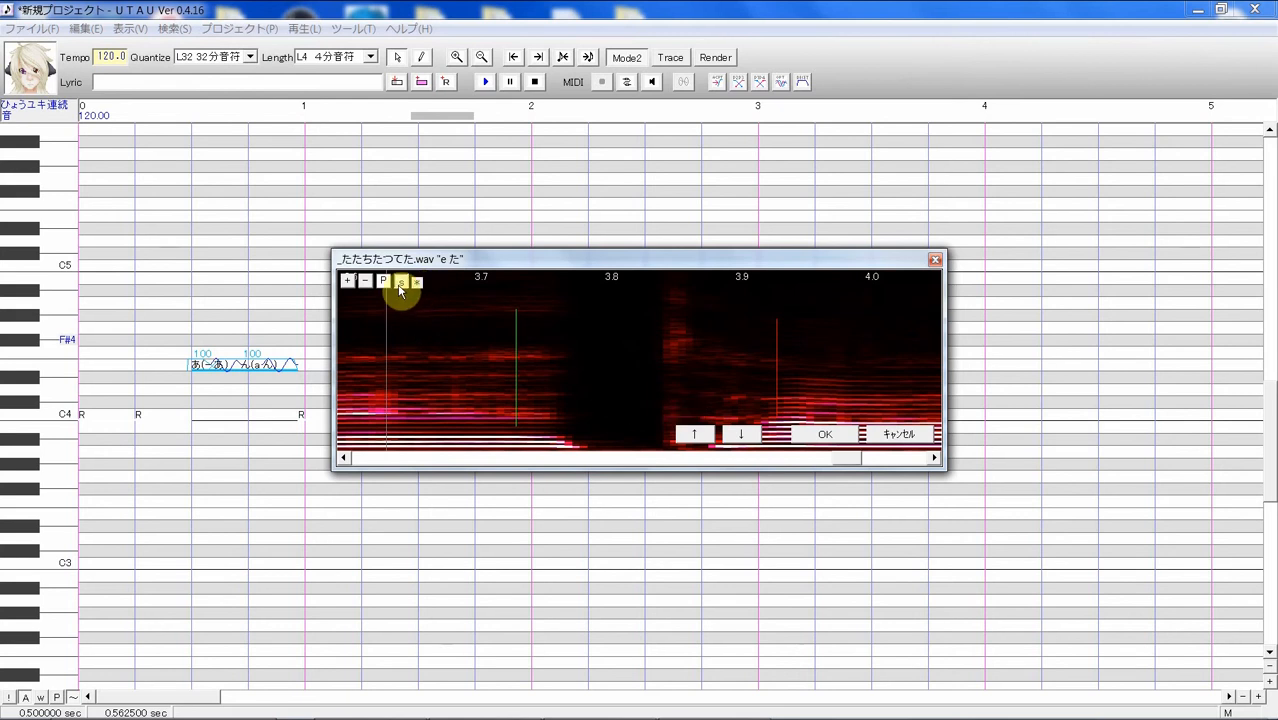
Accept the "e た" timing from the waveform view and play back the え and た notes
left_click(400, 284)
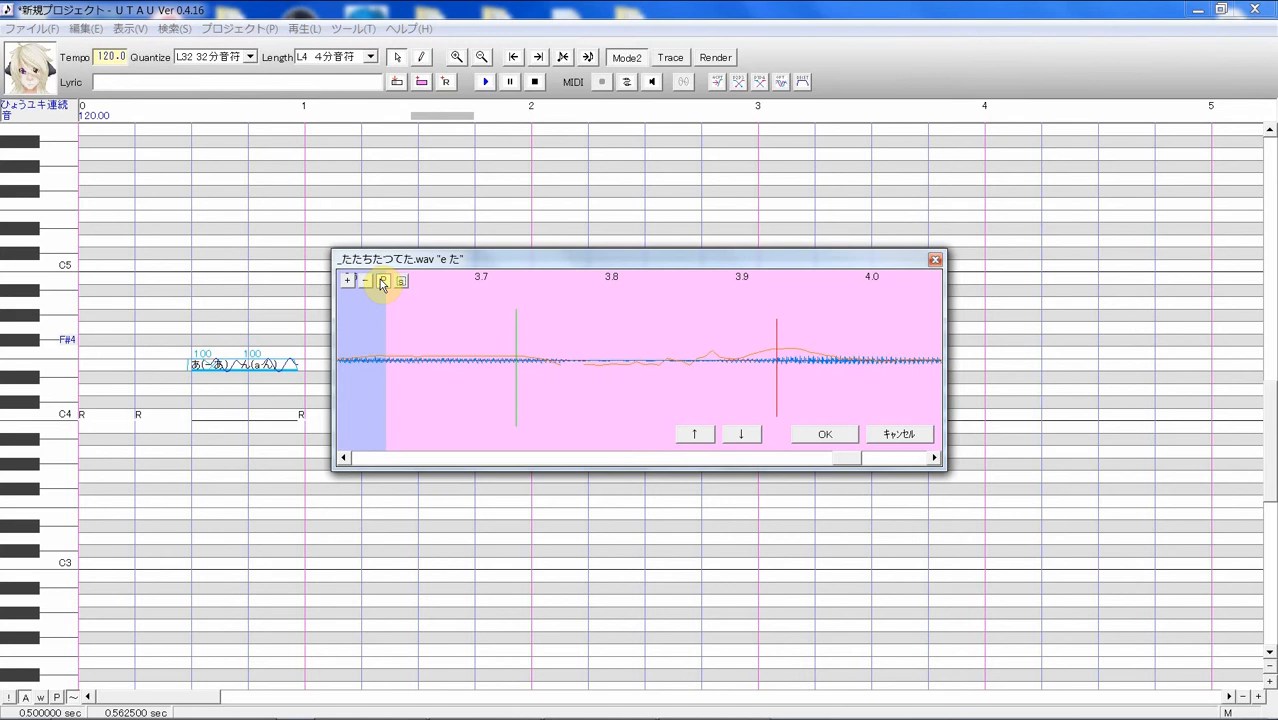
left_click(838, 442)
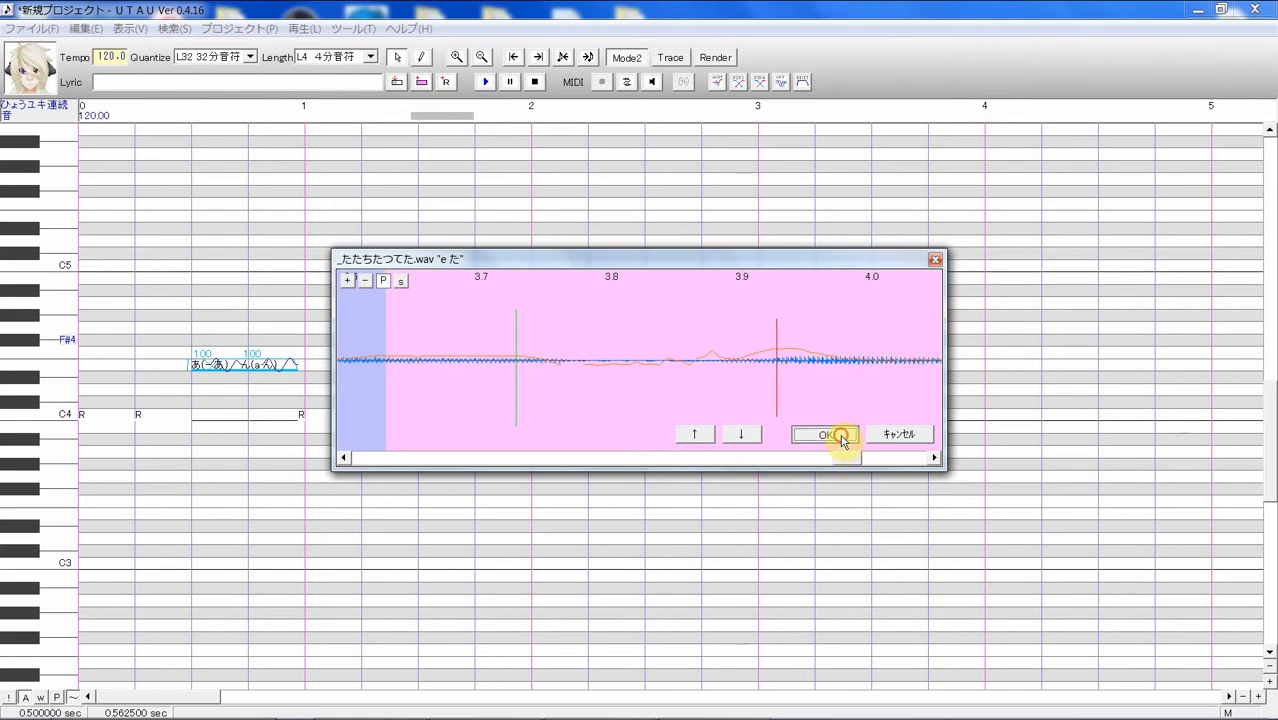
left_click(371, 421)
left_click(398, 426)
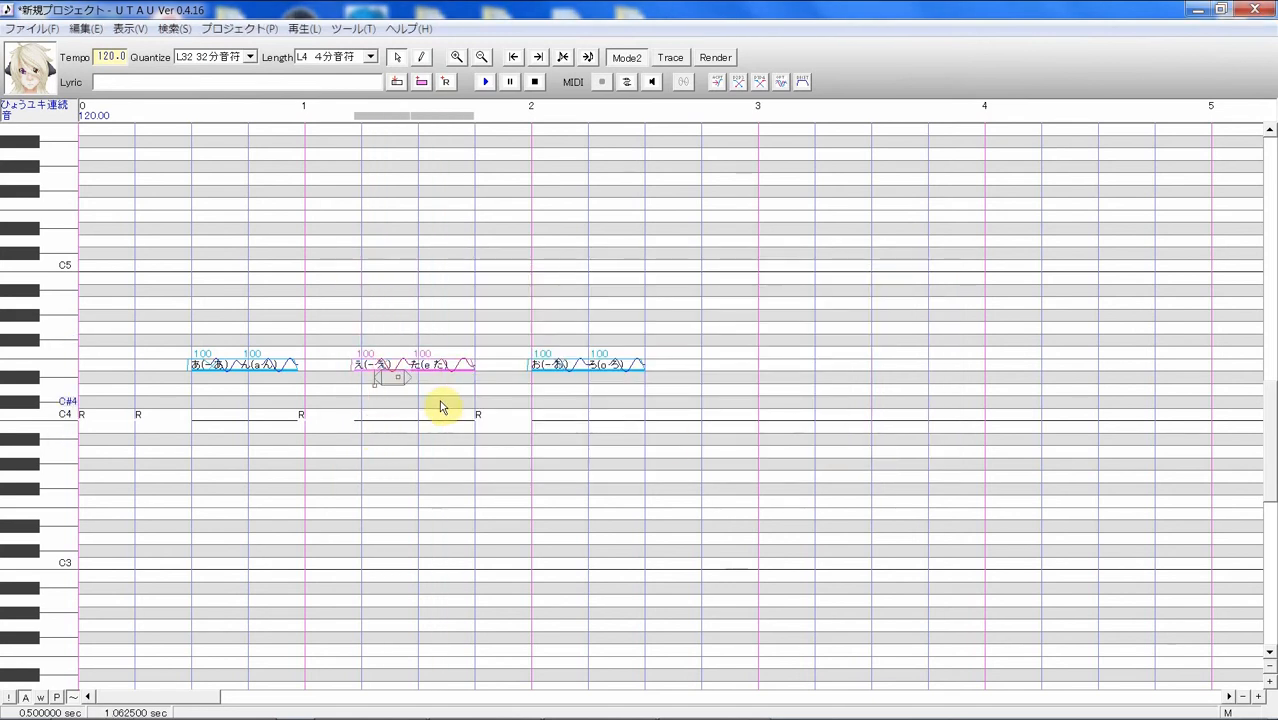
left_click(485, 82)
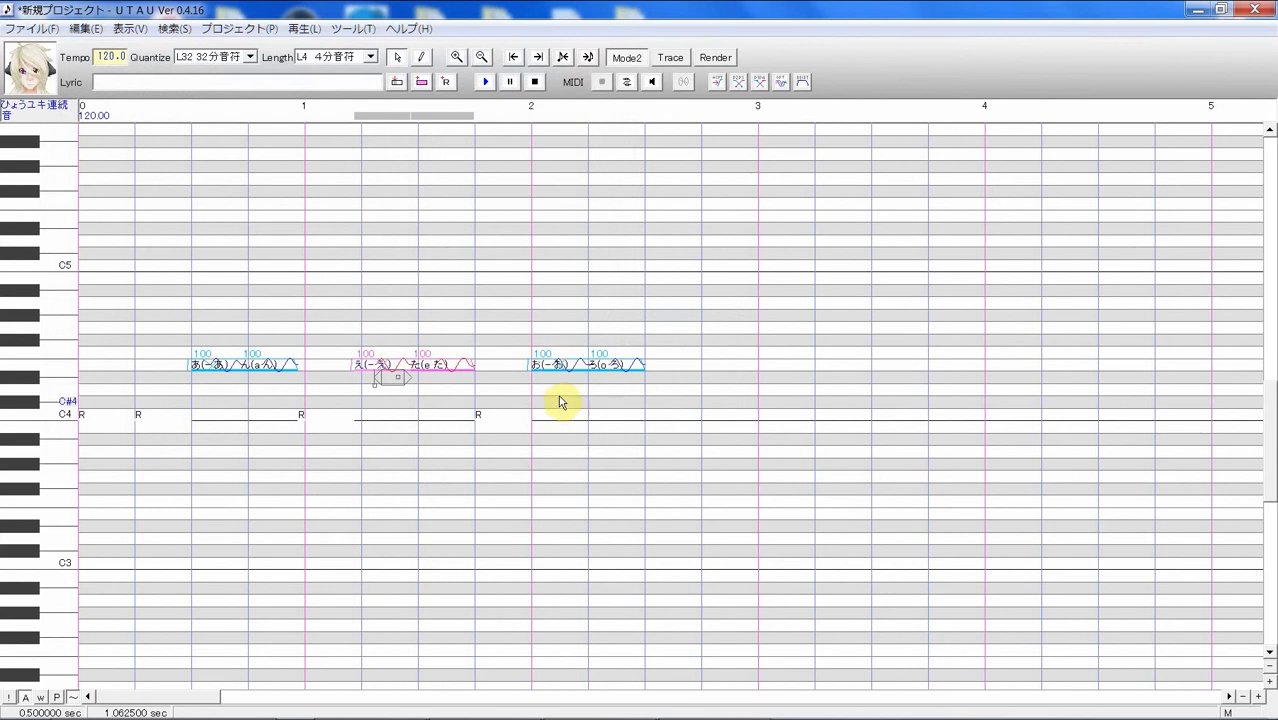
Play back the お and ろ notes separately, and select both notes
left_click(622, 365)
left_click(486, 83)
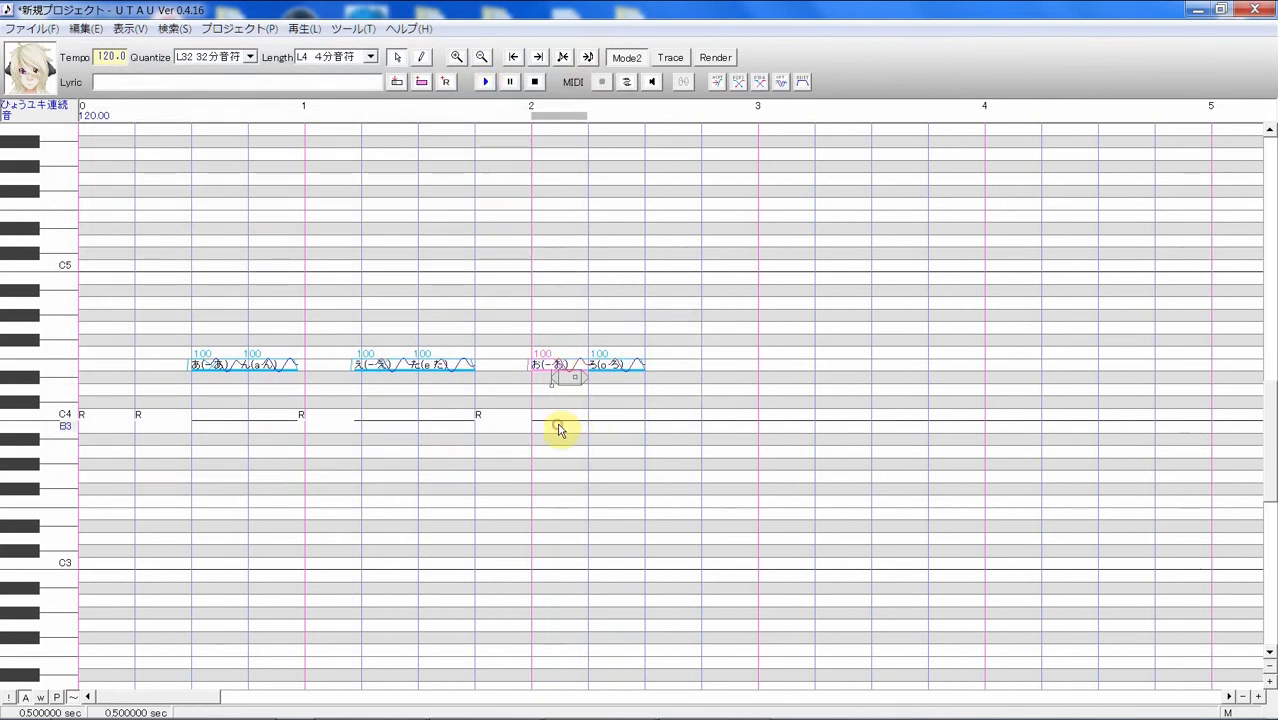
left_click(556, 365)
left_click(486, 83)
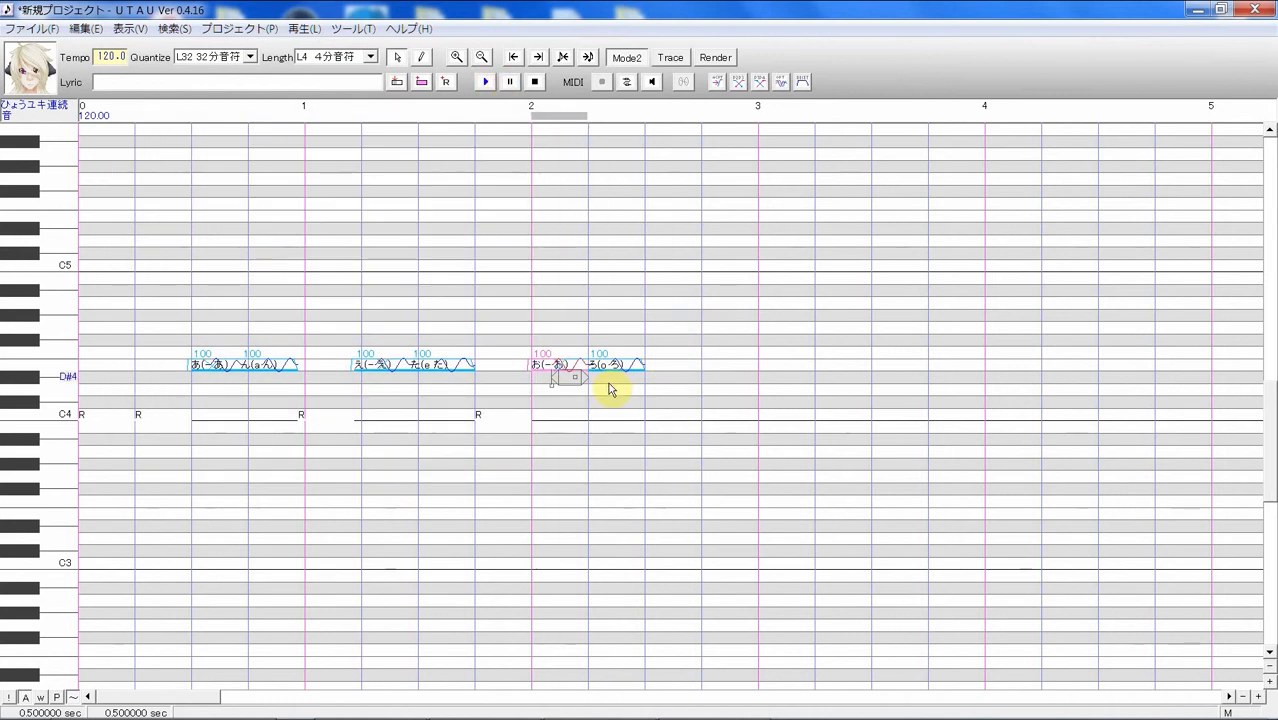
left_click(608, 378)
left_click(485, 82)
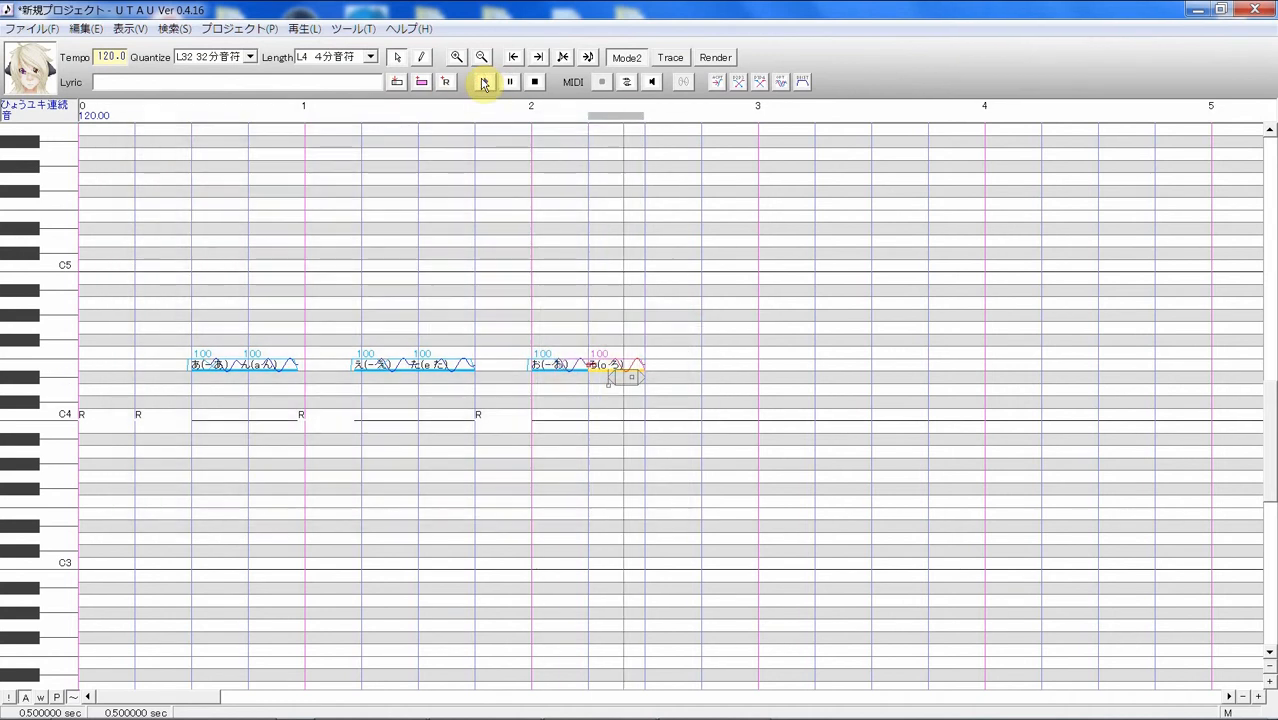
left_click(537, 362)
left_click_drag(542, 380, 615, 355)
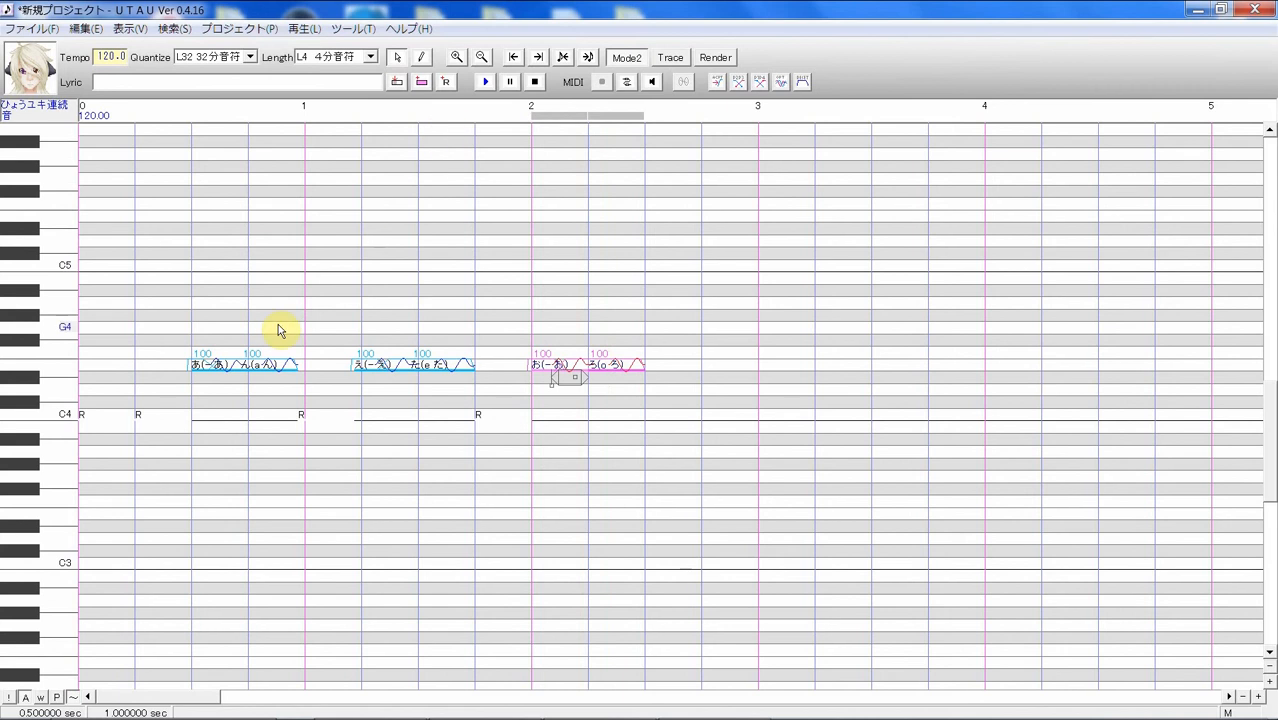
Play back the ん, た and ろ notes one at a time
left_click(276, 362)
left_click(485, 81)
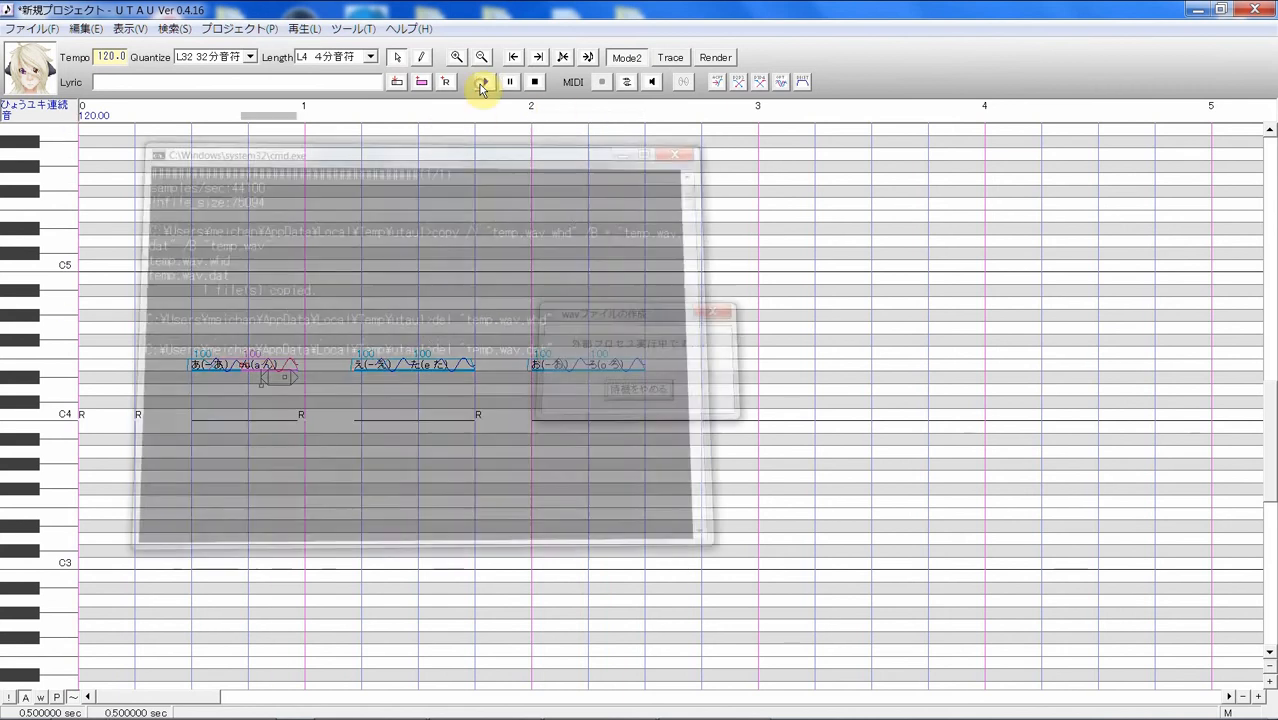
left_click(428, 362)
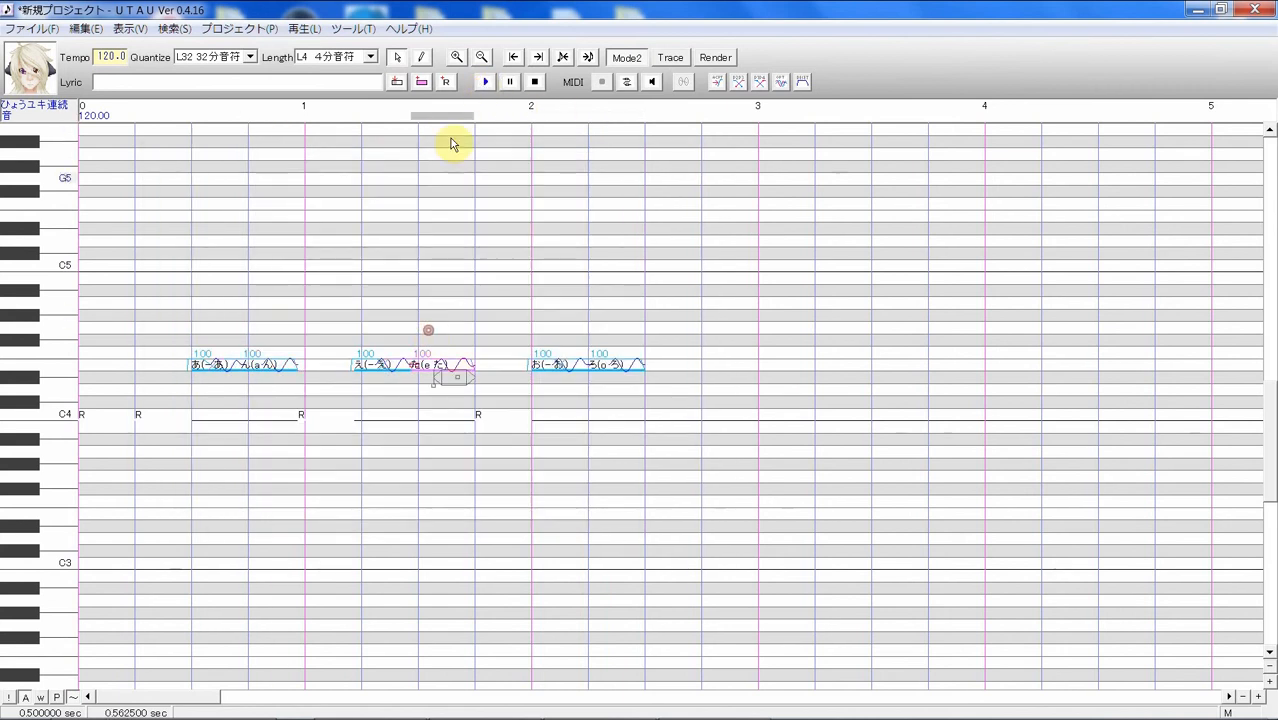
left_click(485, 81)
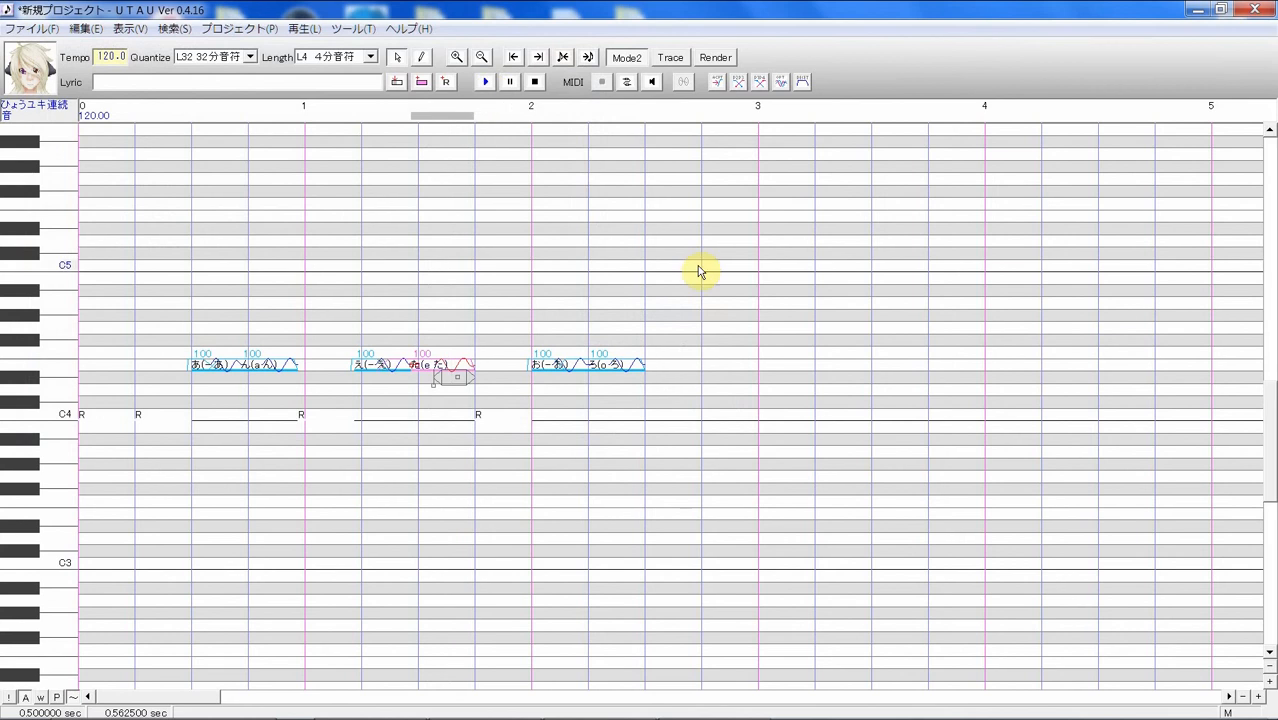
left_click(485, 81)
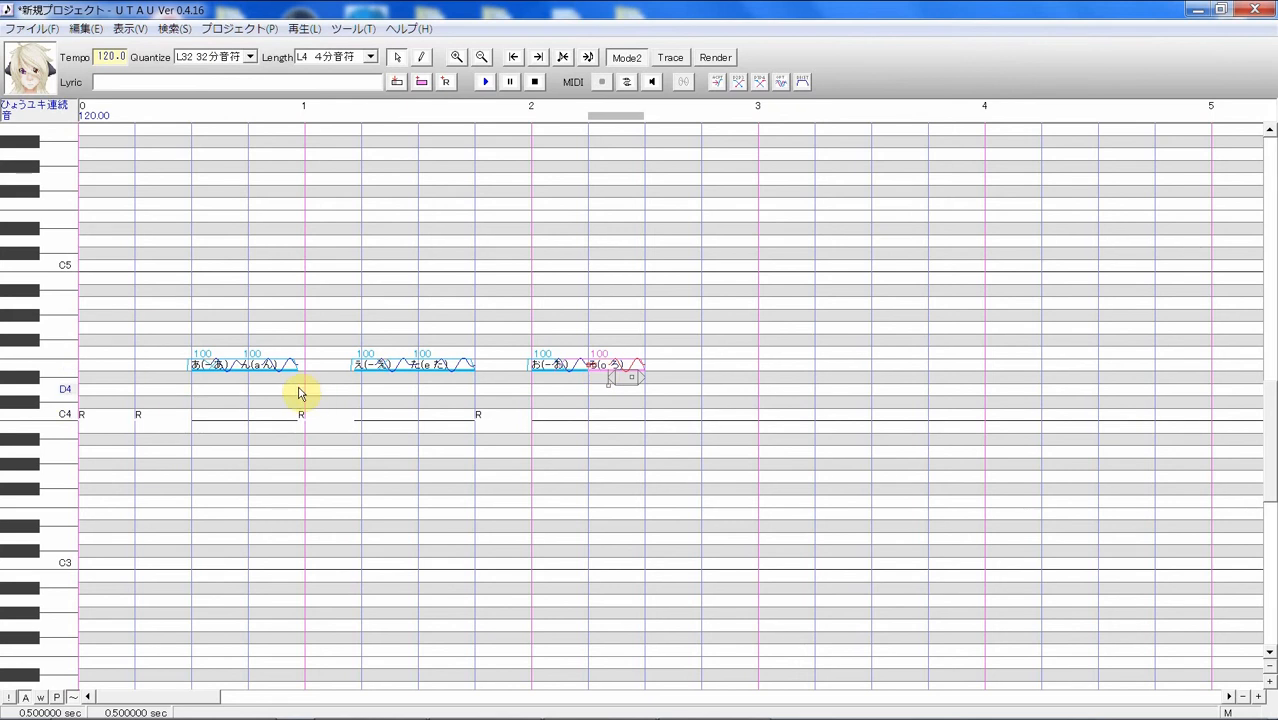
left_click(483, 82)
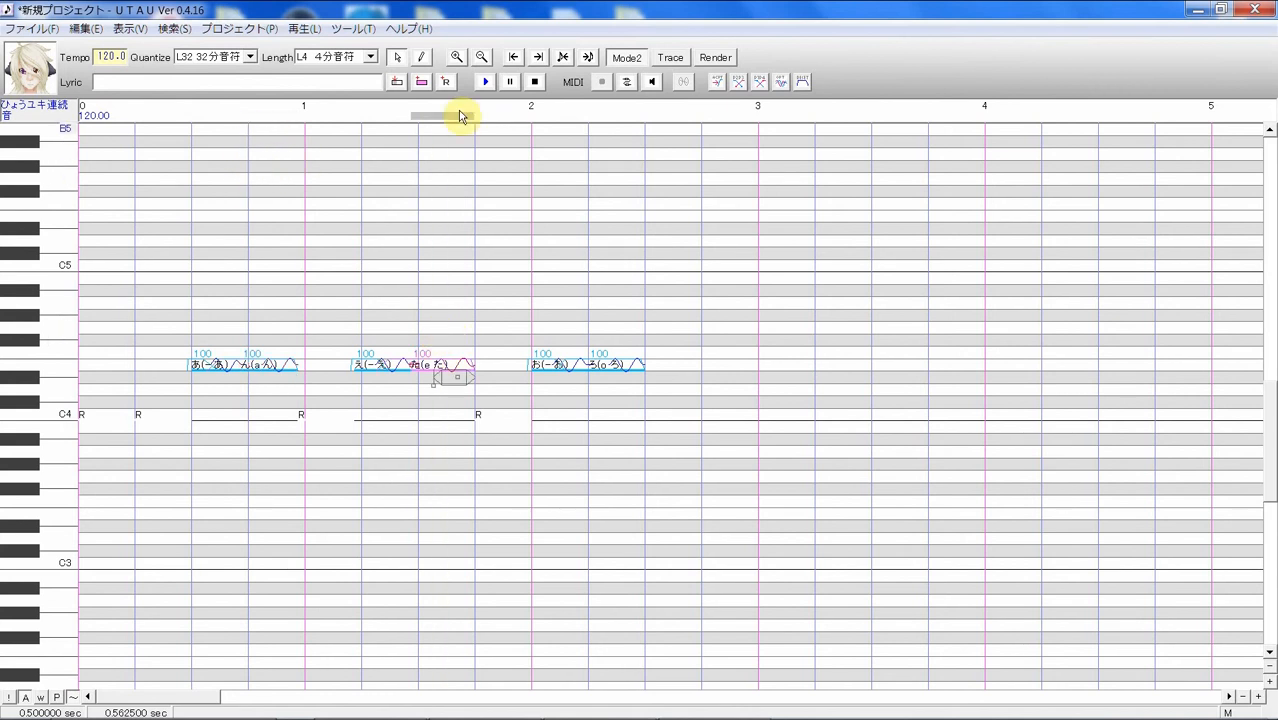
Replay the た note, and play back the お and ろ notes
left_click(485, 88)
left_click_drag(572, 284, 622, 288)
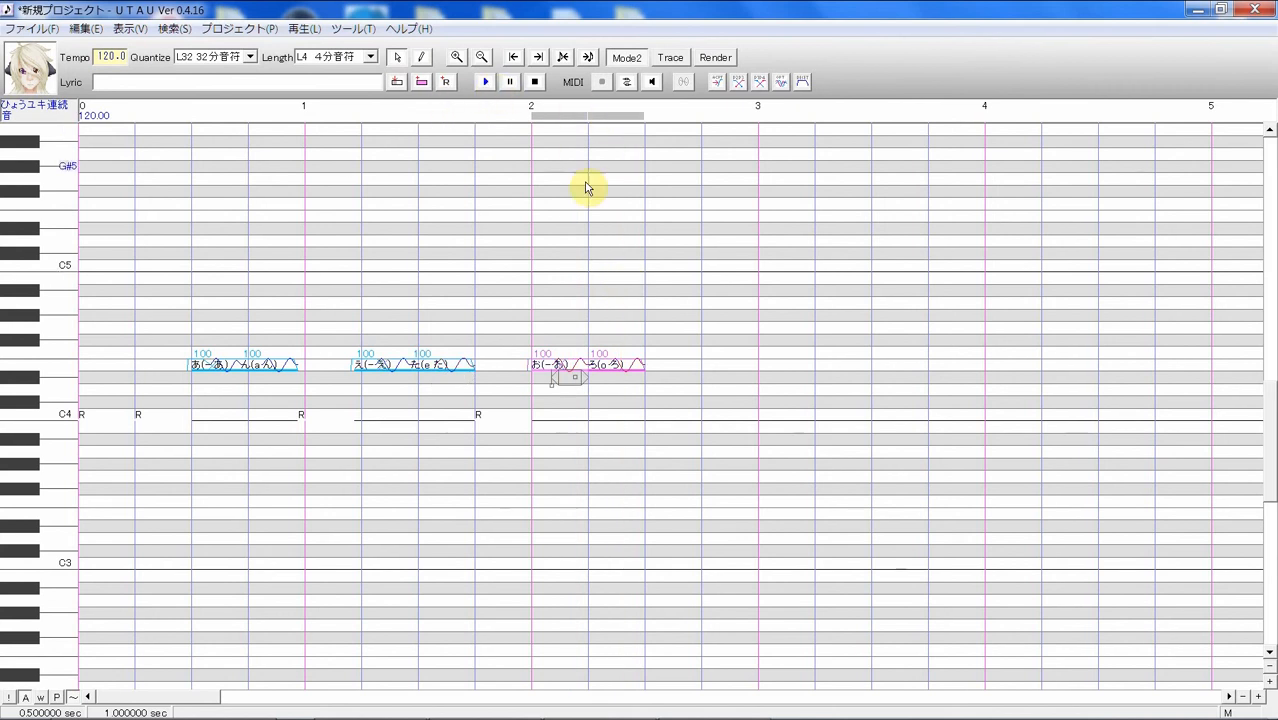
left_click(629, 206)
left_click(486, 82)
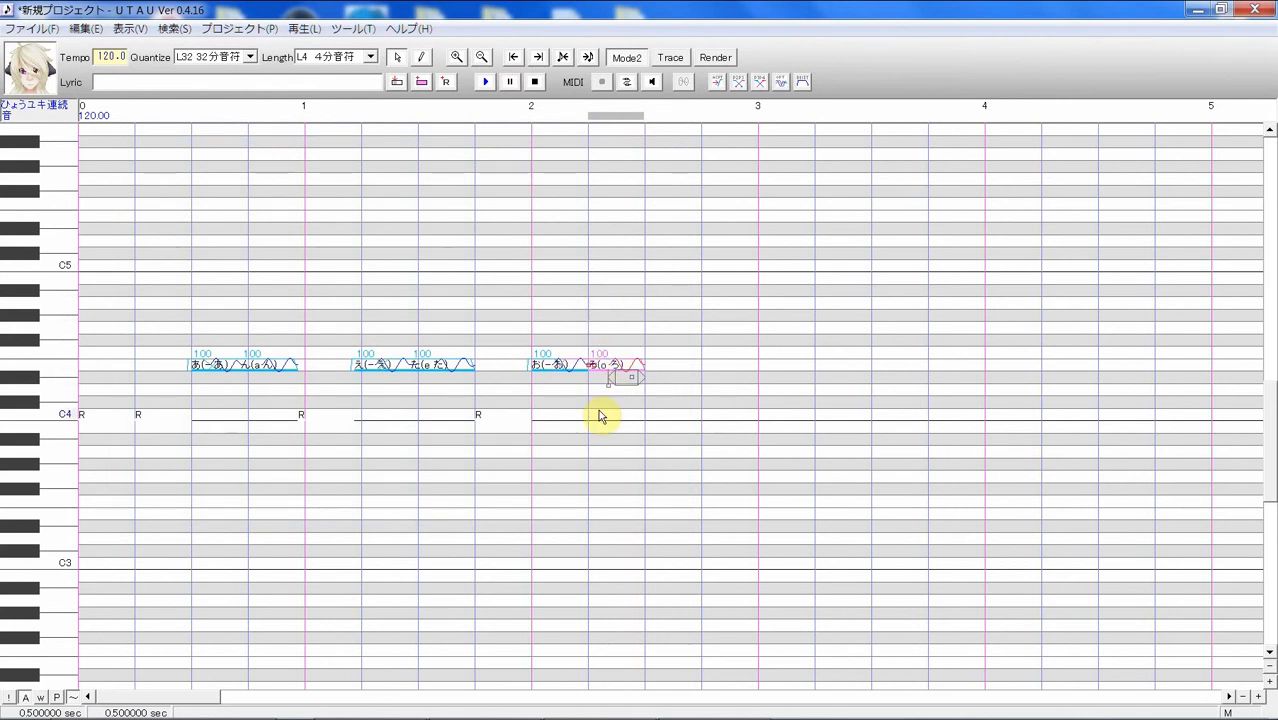
Open the ろ note's "o ろ" sample and shift its left blank boundary to about 3.49 s against the spectrogram
double_click(619, 365)
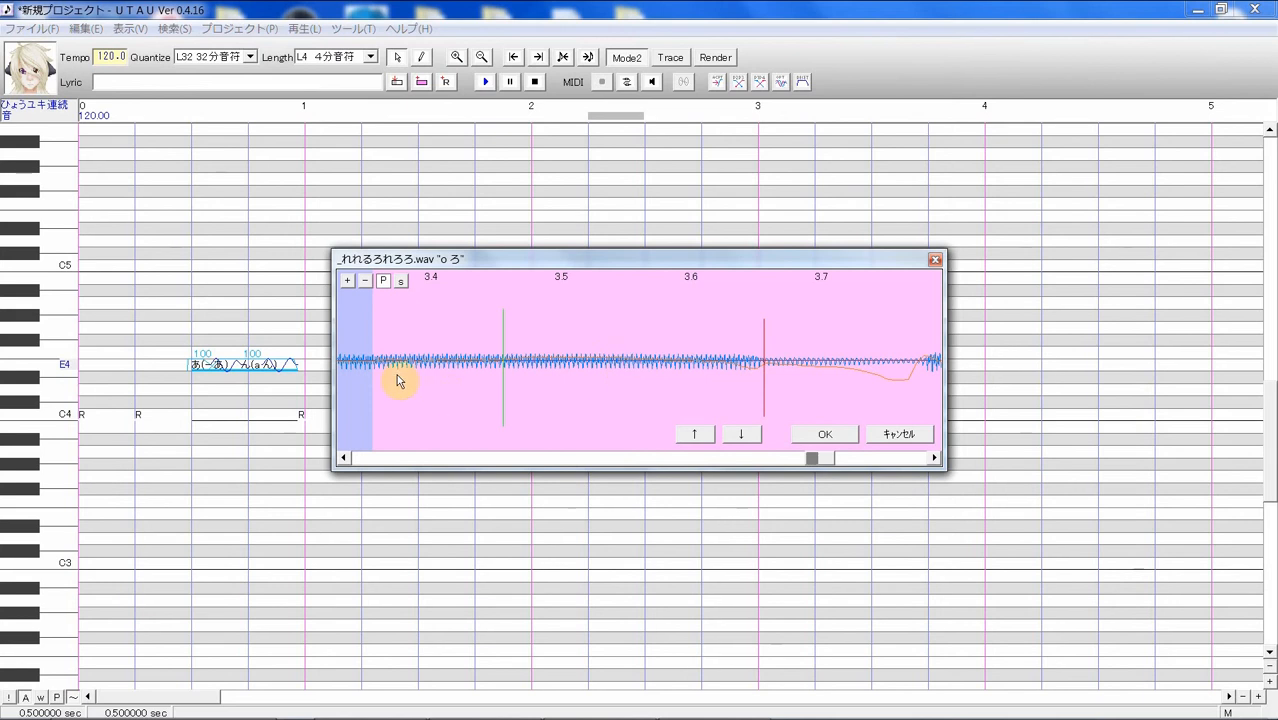
left_click(385, 283)
left_click_drag(806, 460, 810, 460)
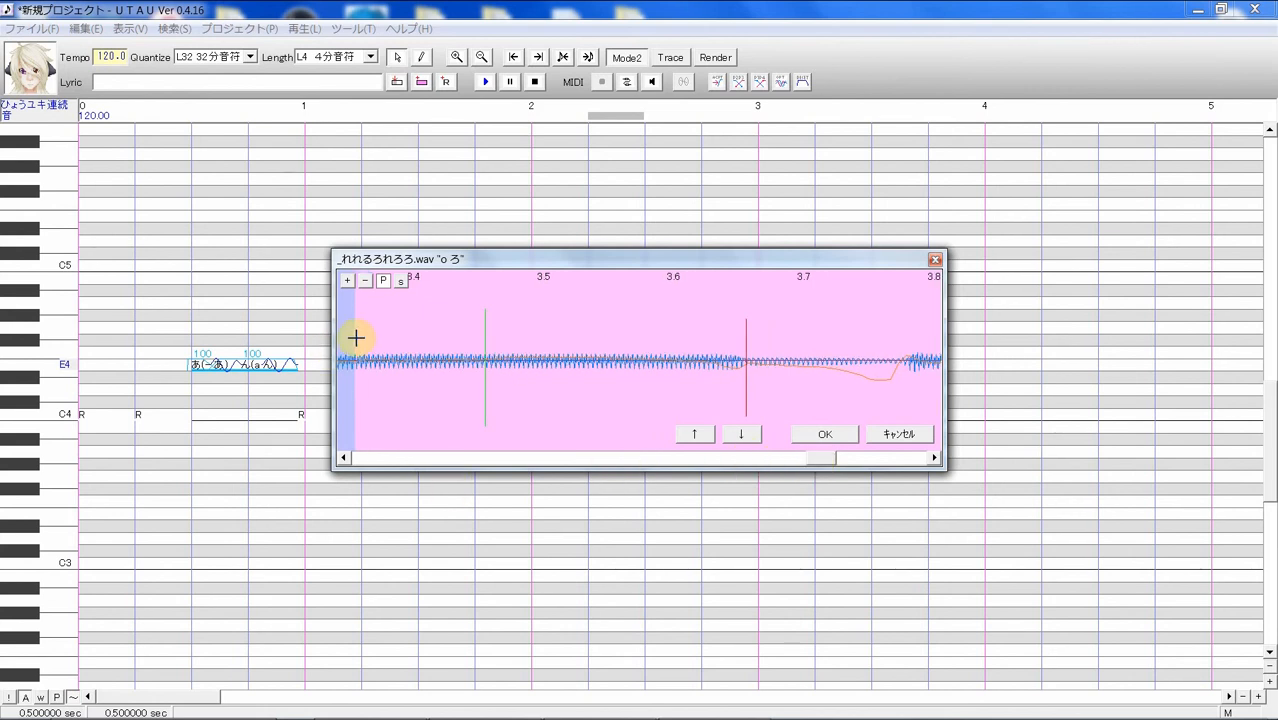
left_click(401, 282)
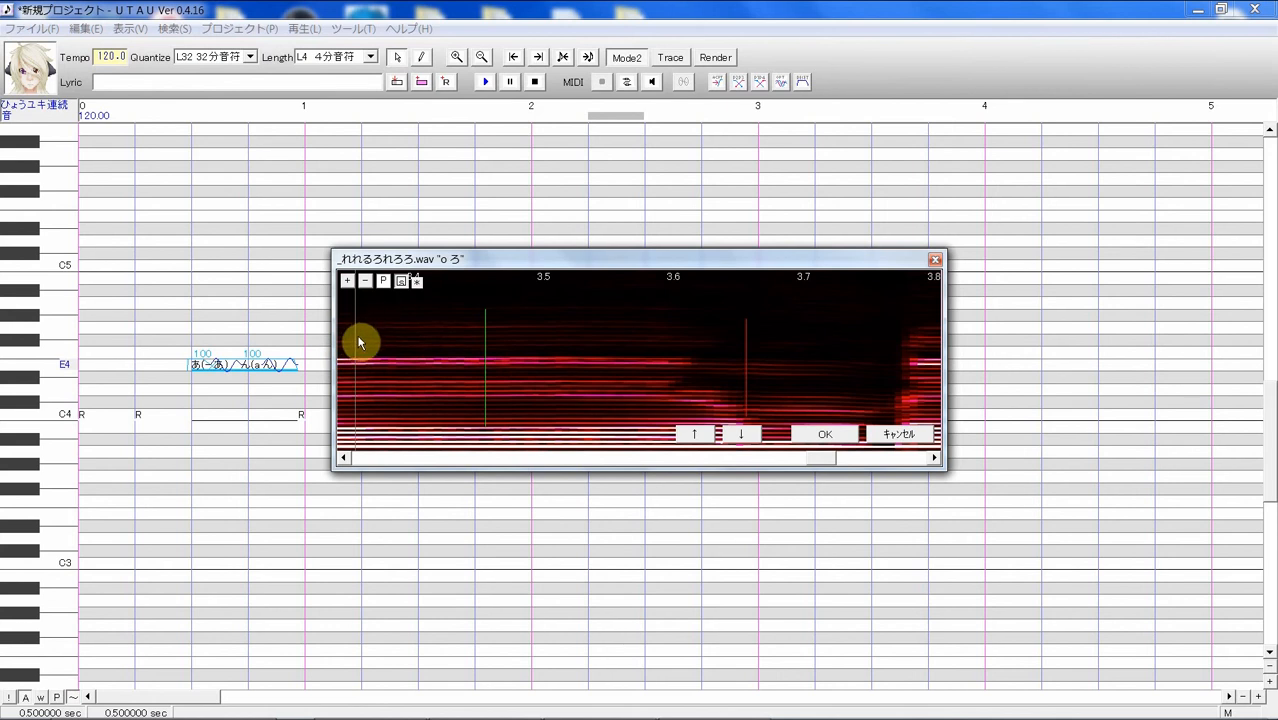
left_click_drag(356, 335, 522, 314)
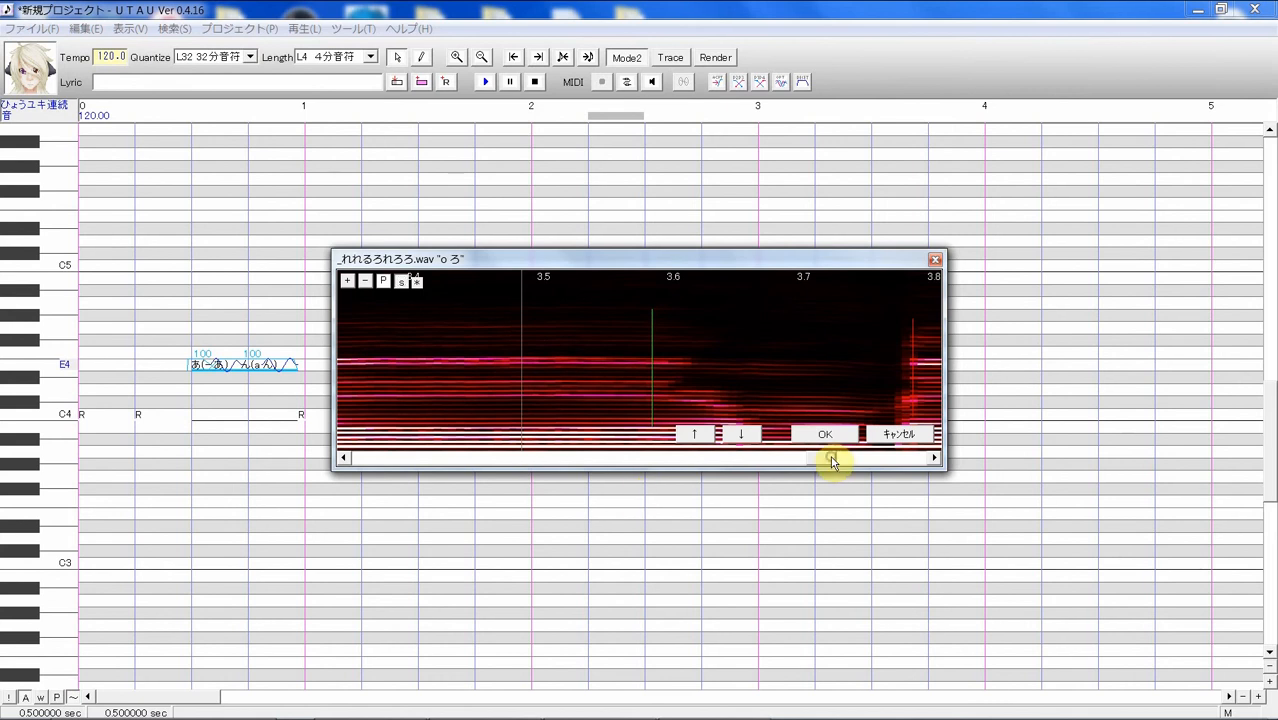
left_click_drag(828, 462, 846, 460)
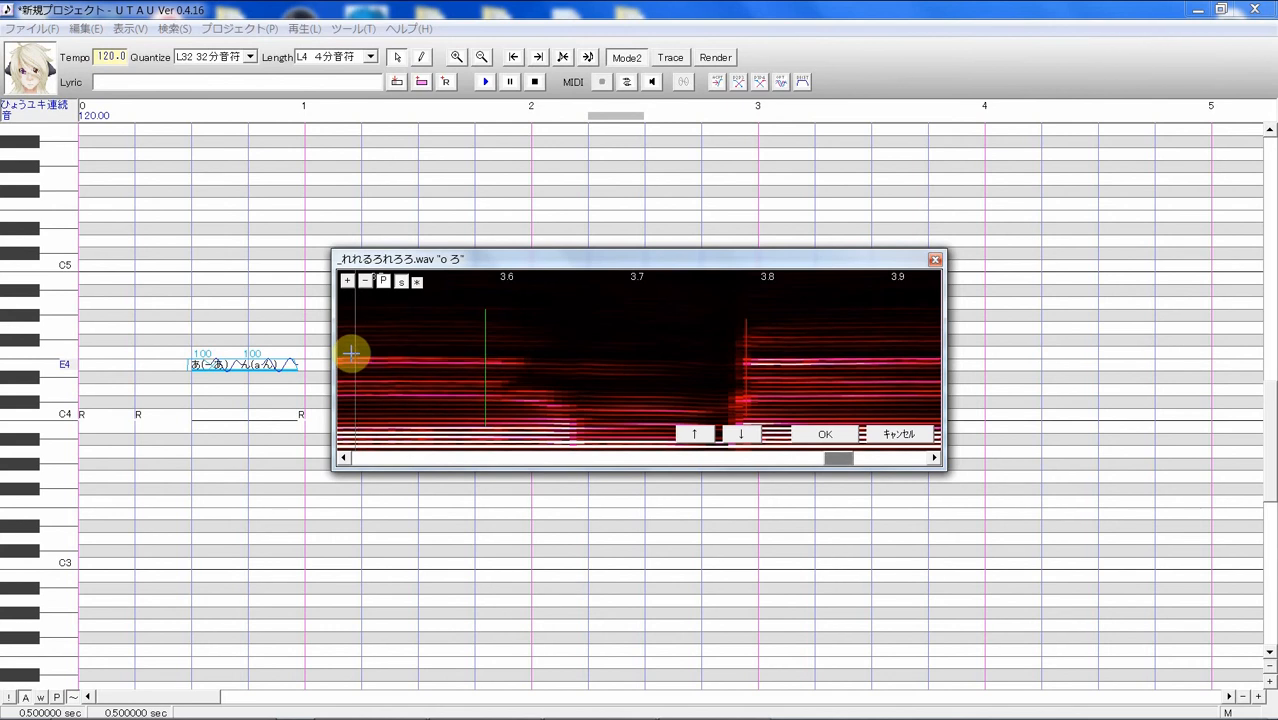
left_click_drag(351, 353, 361, 354)
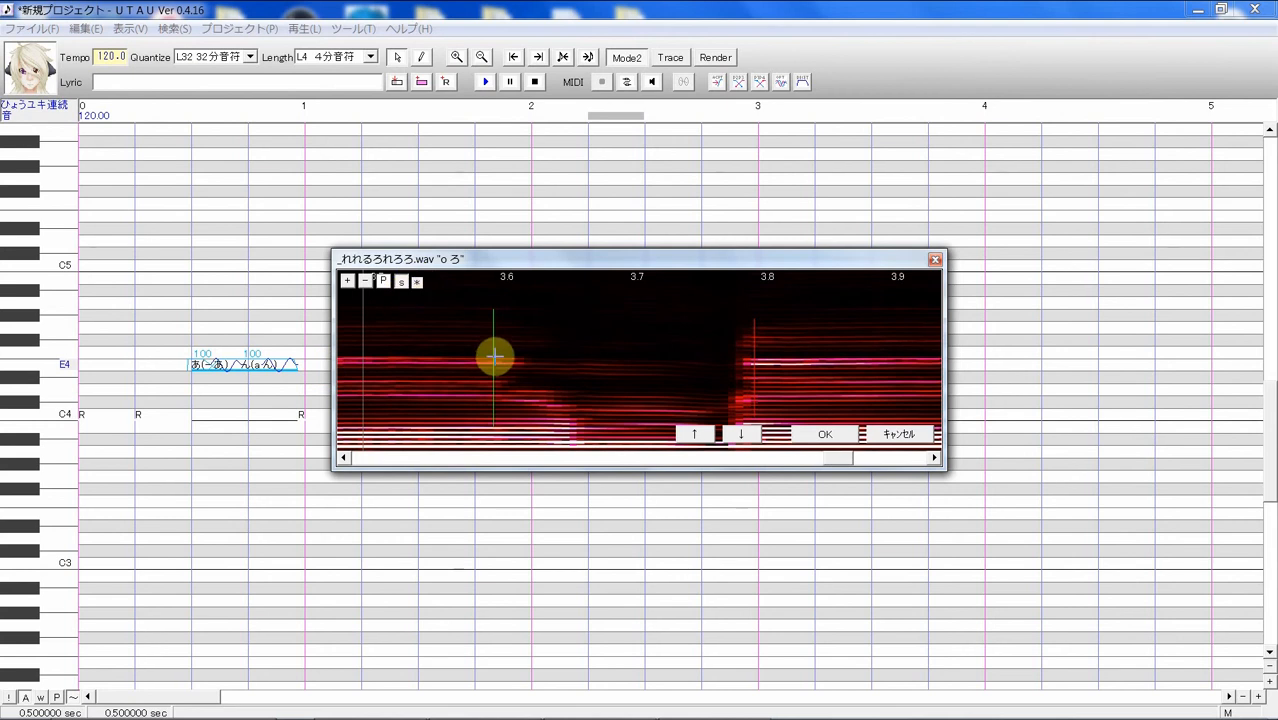
Check the "o ろ" sample through to its right blank in the waveform view and accept the timing
left_click(401, 281)
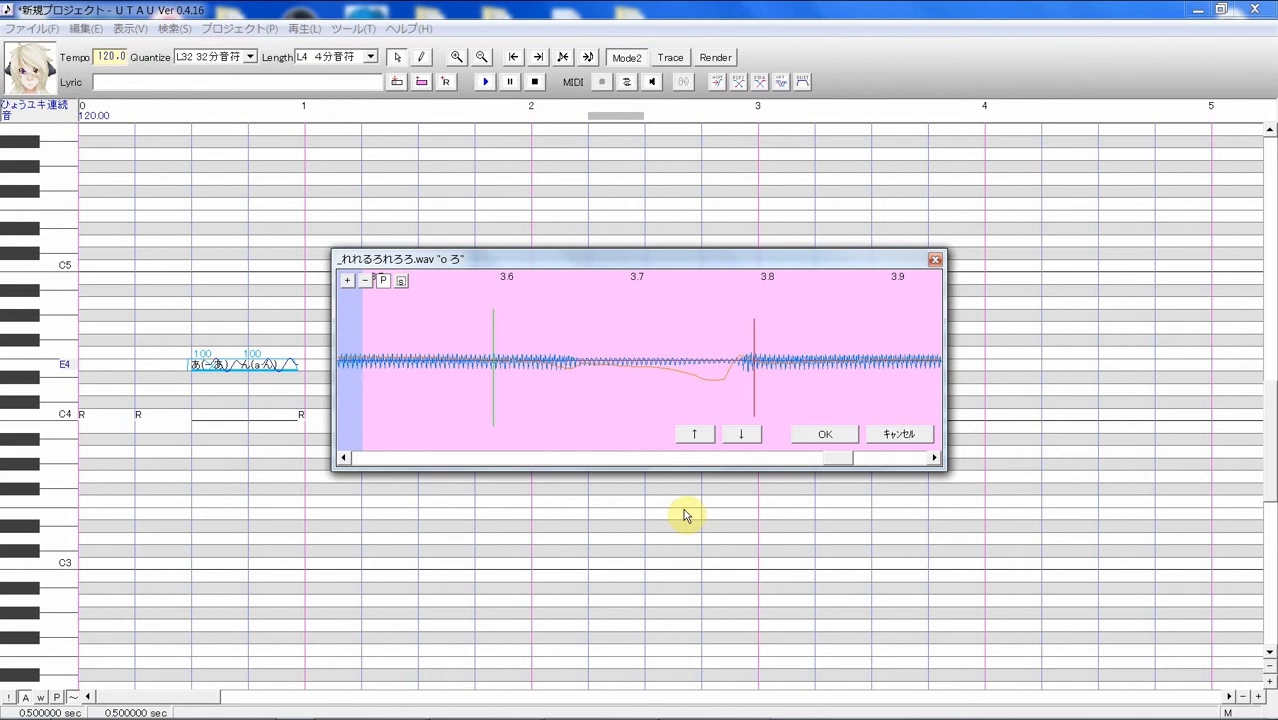
left_click_drag(840, 458, 885, 450)
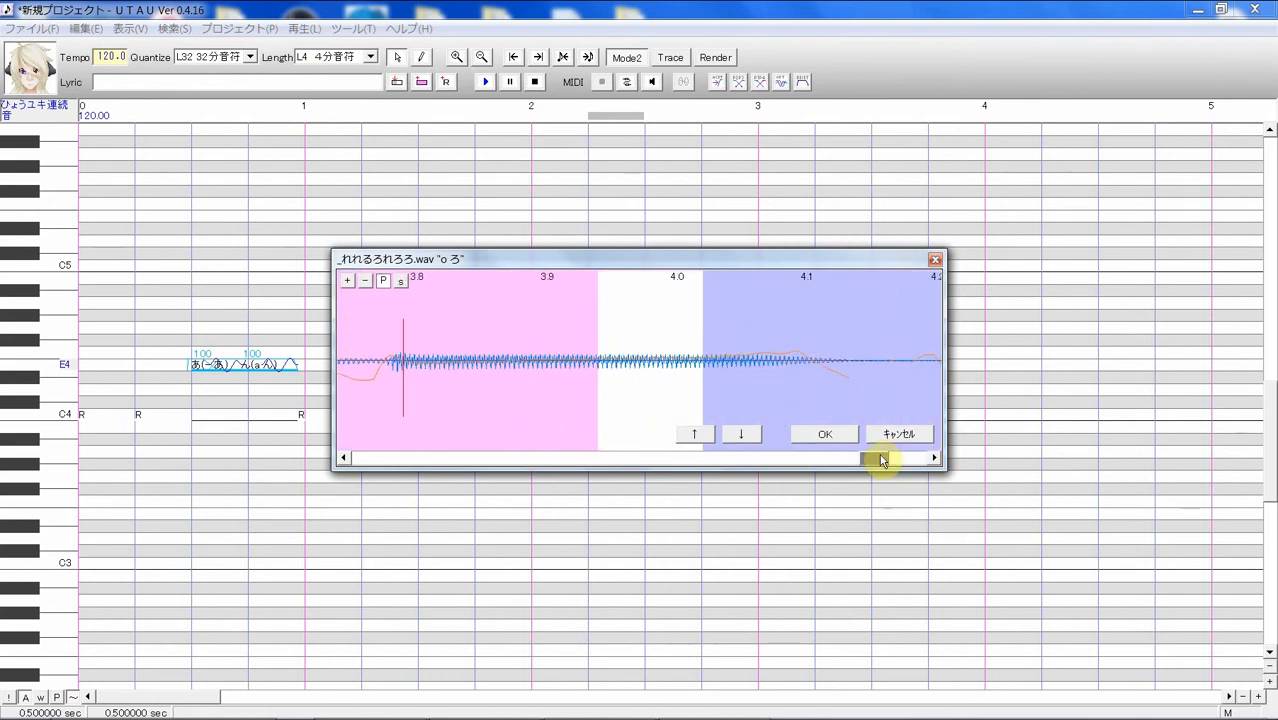
left_click_drag(883, 460, 848, 466)
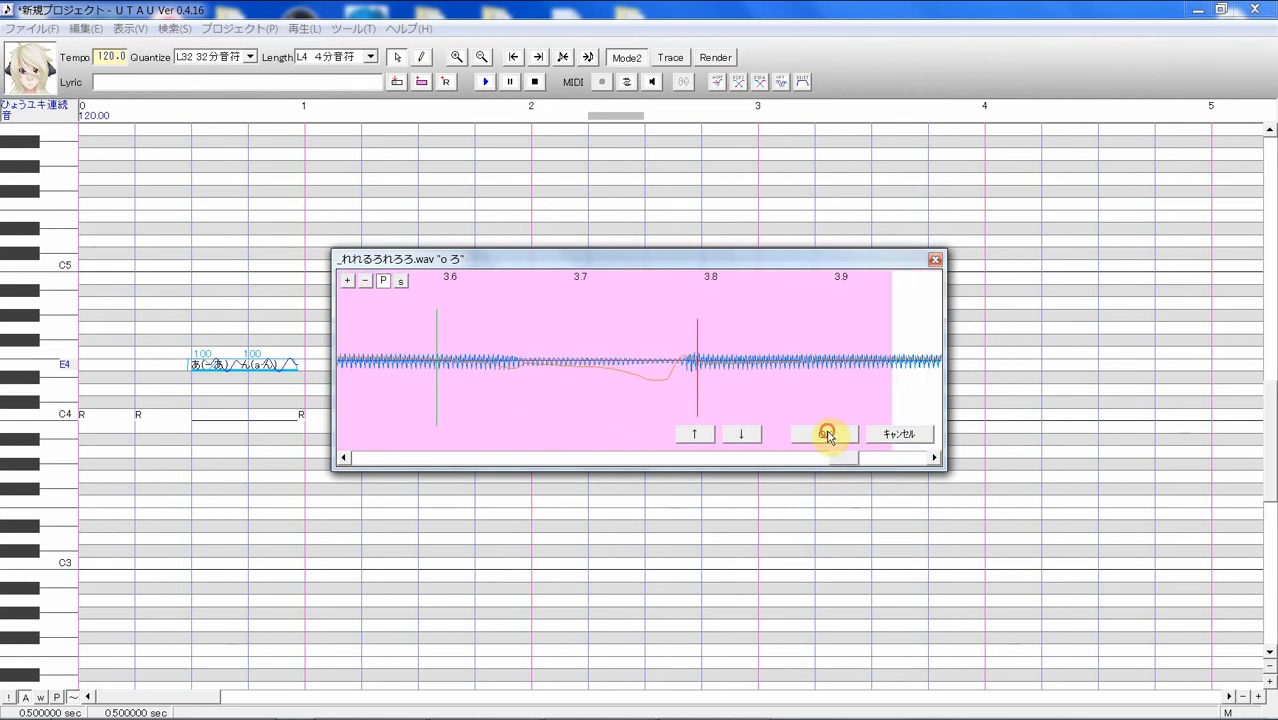
left_click(827, 433)
Play back the ろ note, and play the whole phrase from あ to ろ
left_click(548, 419)
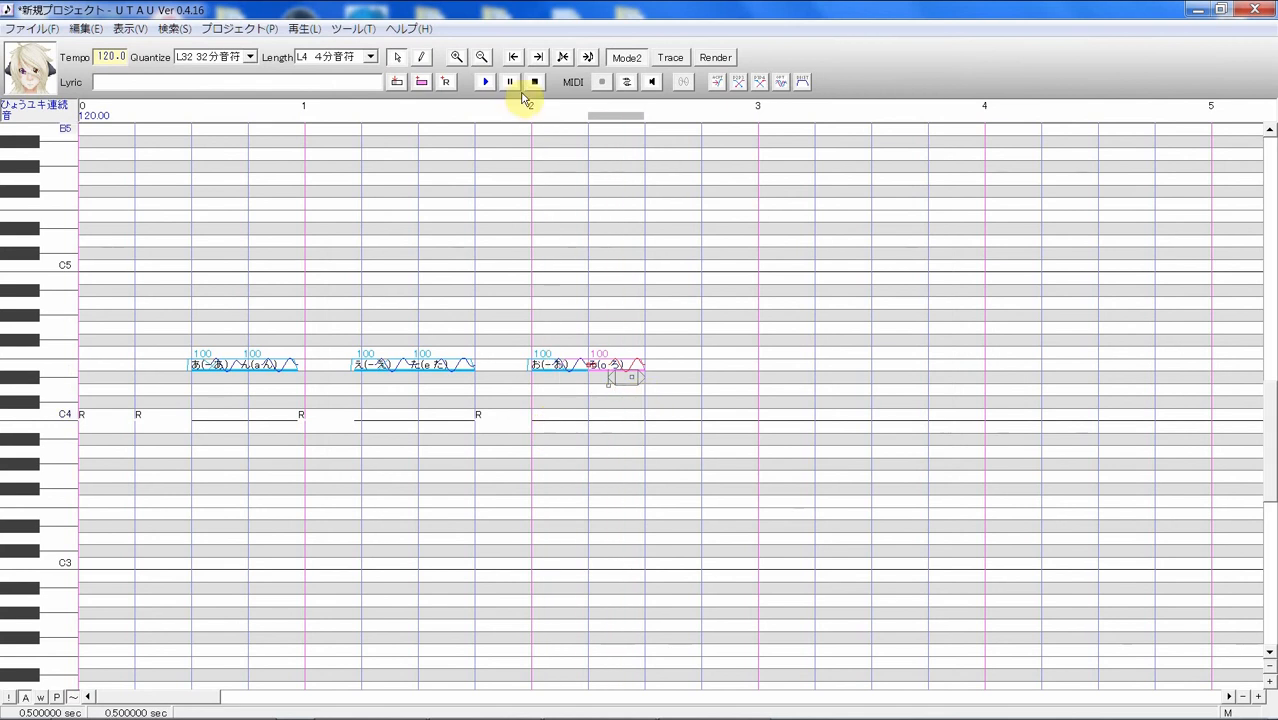
left_click(485, 82)
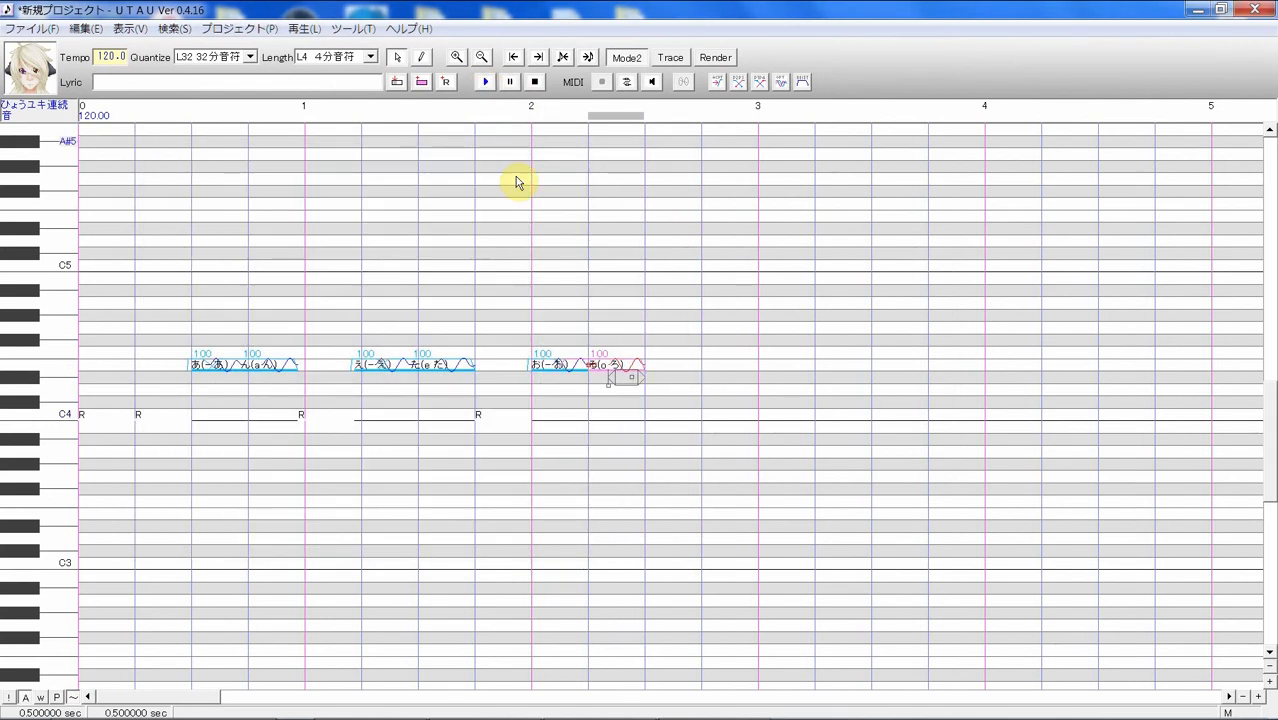
left_click(487, 82)
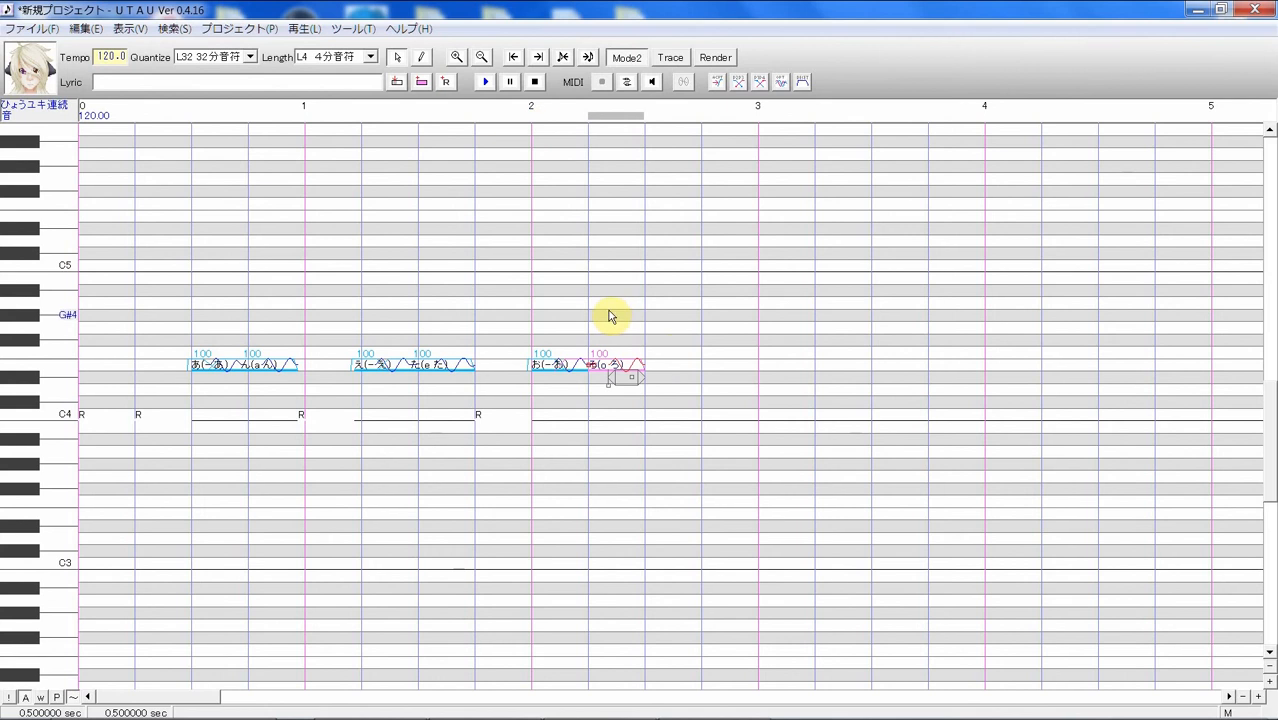
left_click_drag(612, 317, 214, 334)
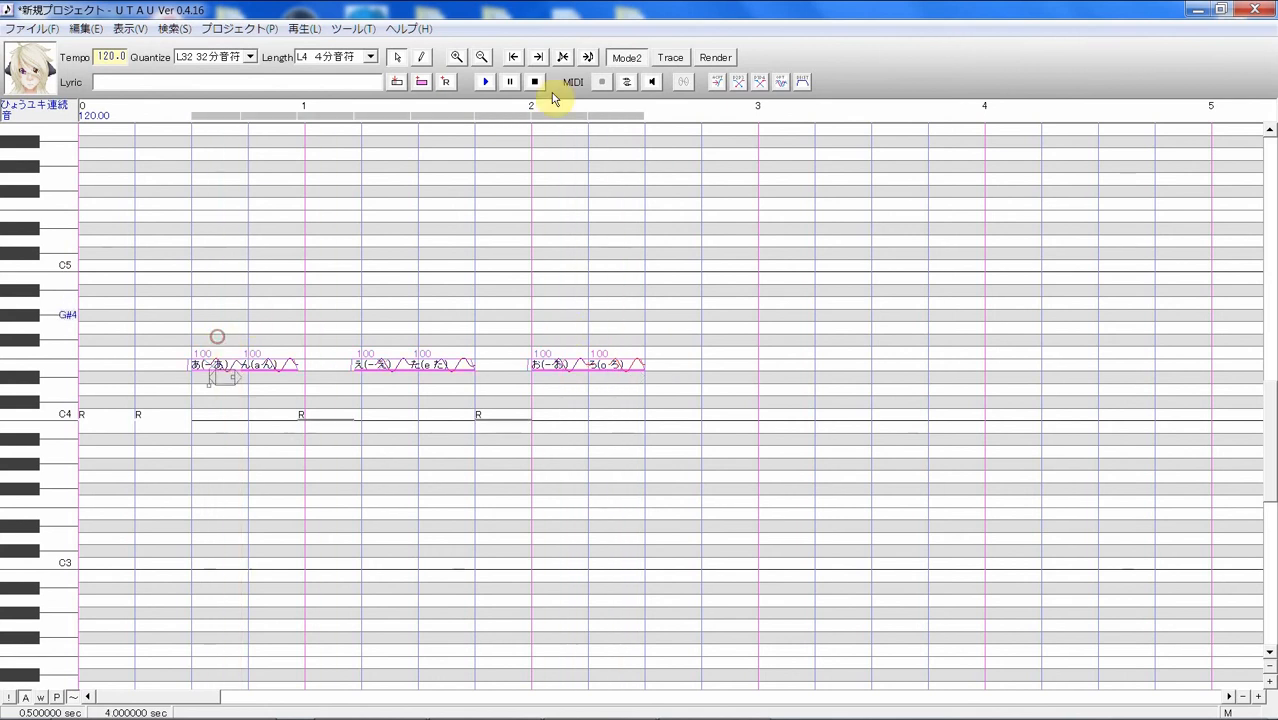
left_click(487, 82)
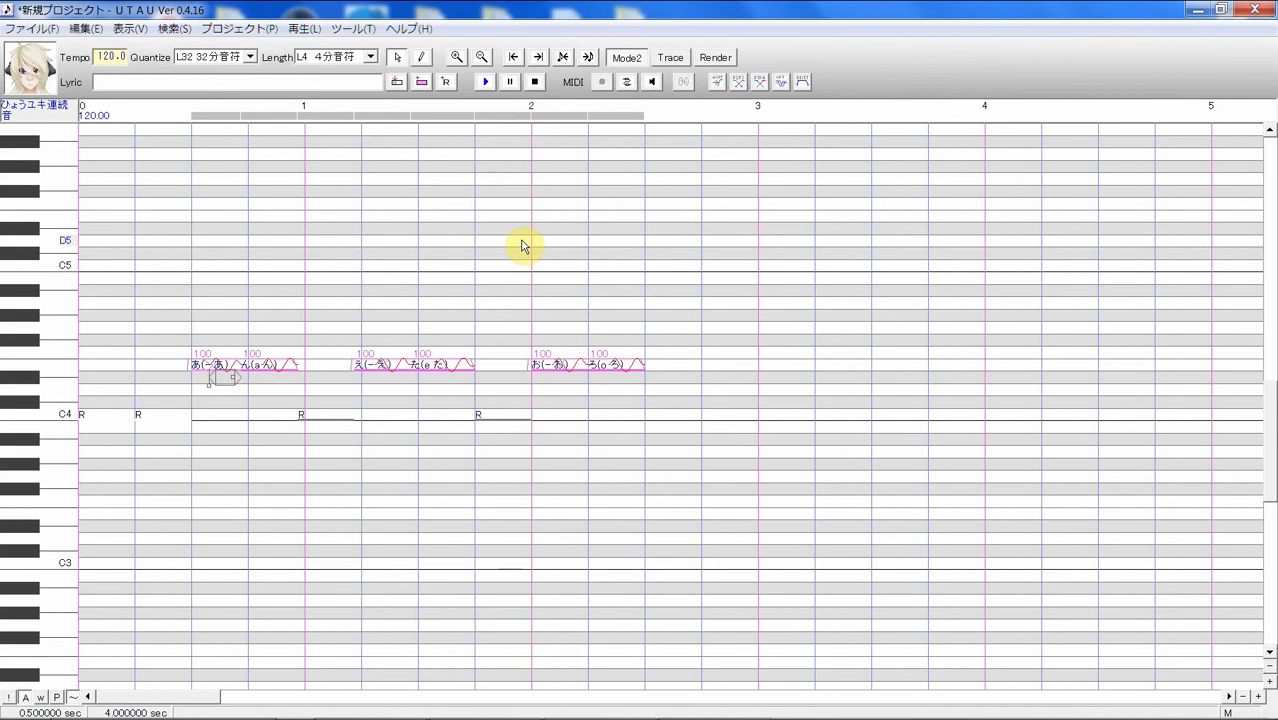
Open the voicebank's 原音設定 and launch the waveform editor for the "- き" entry of _ききくかけきけ.wav
left_click(352, 30)
left_click(362, 47)
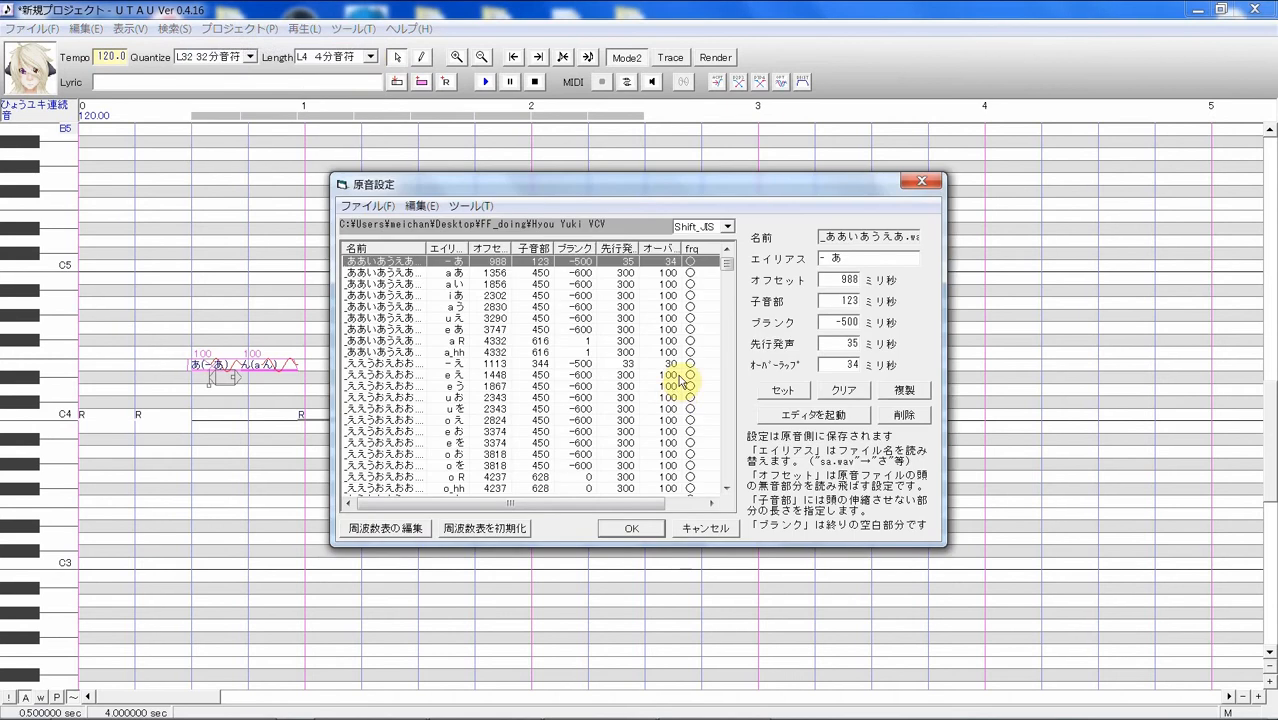
left_click_drag(727, 263, 728, 290)
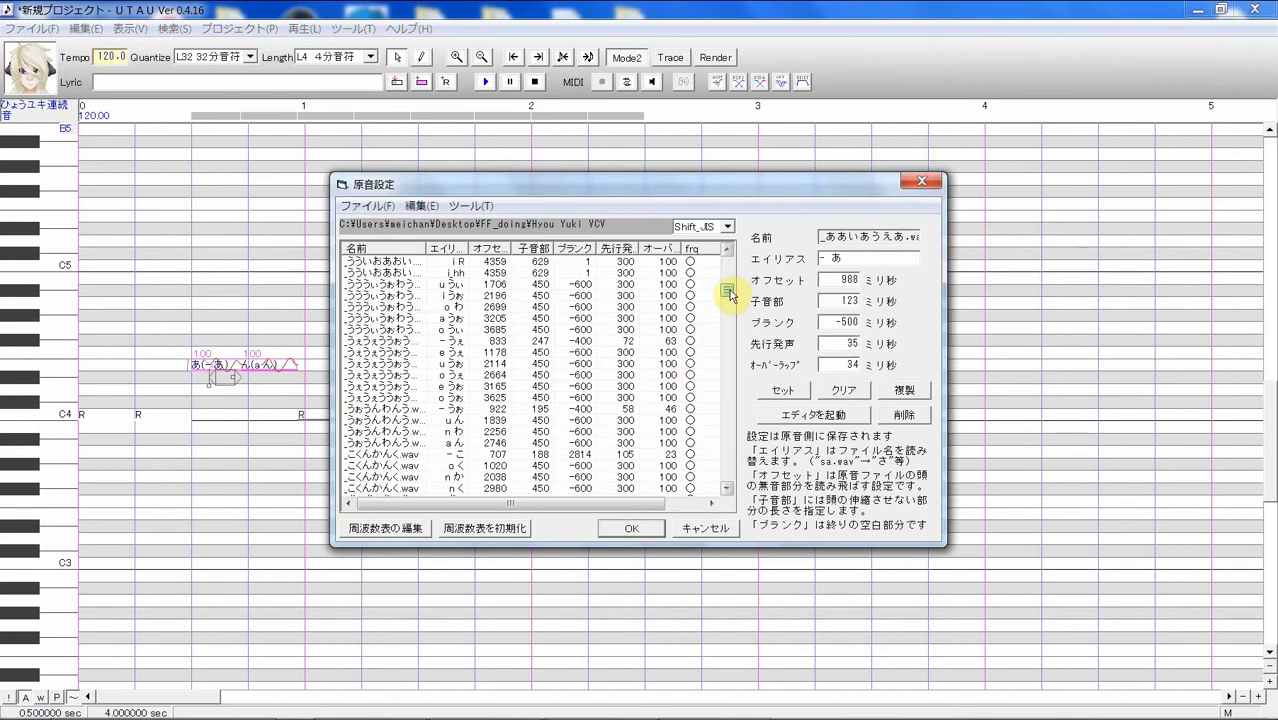
scroll(655, 408, "down", 2)
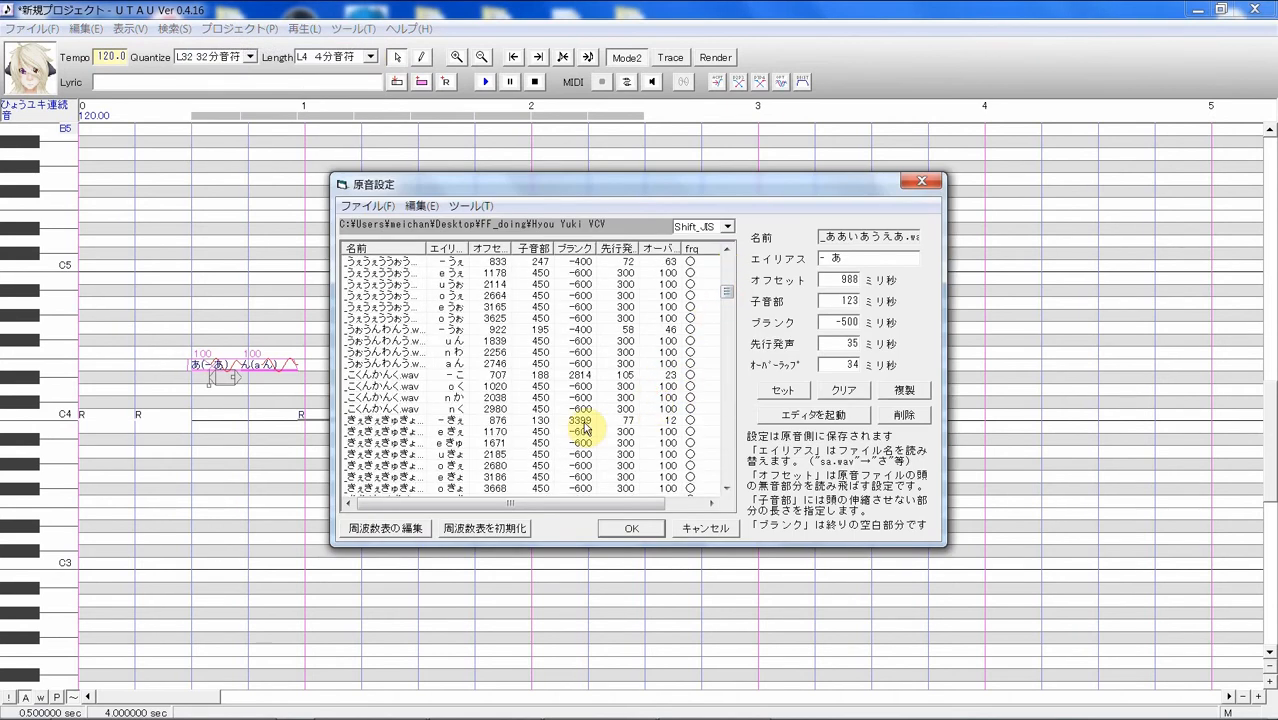
scroll(583, 420, "down", 4)
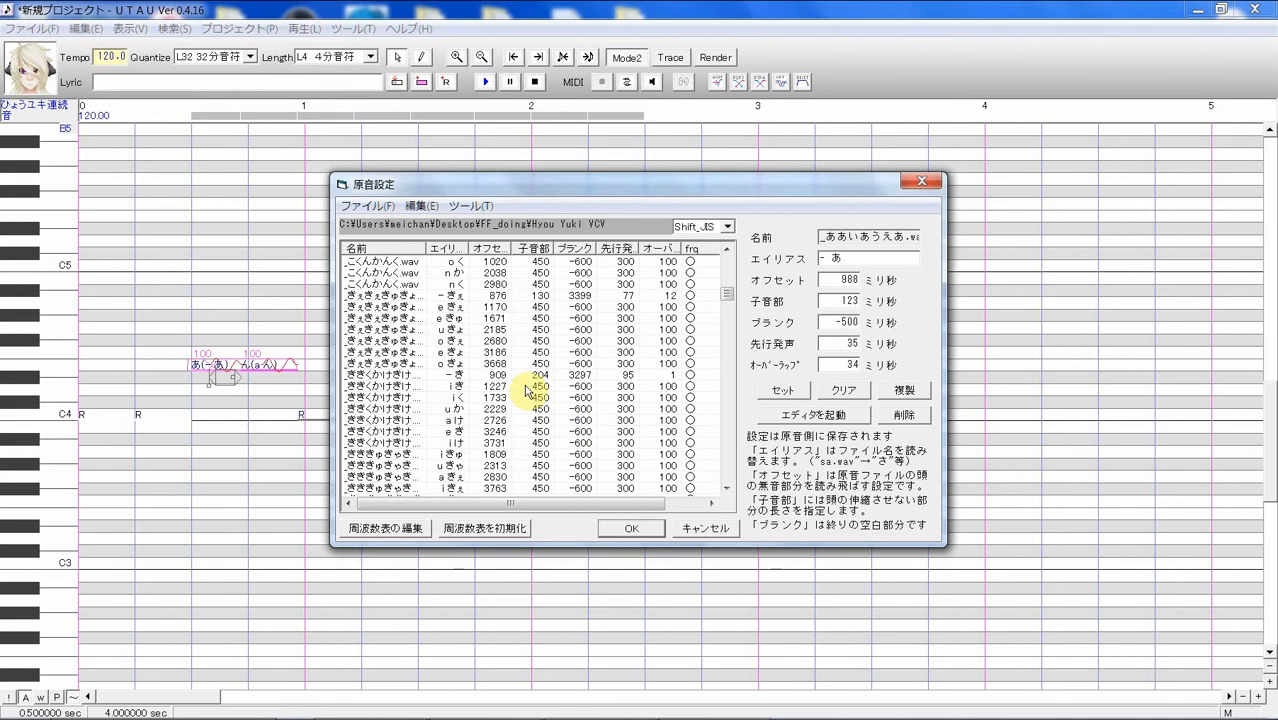
left_click(528, 376)
left_click(812, 414)
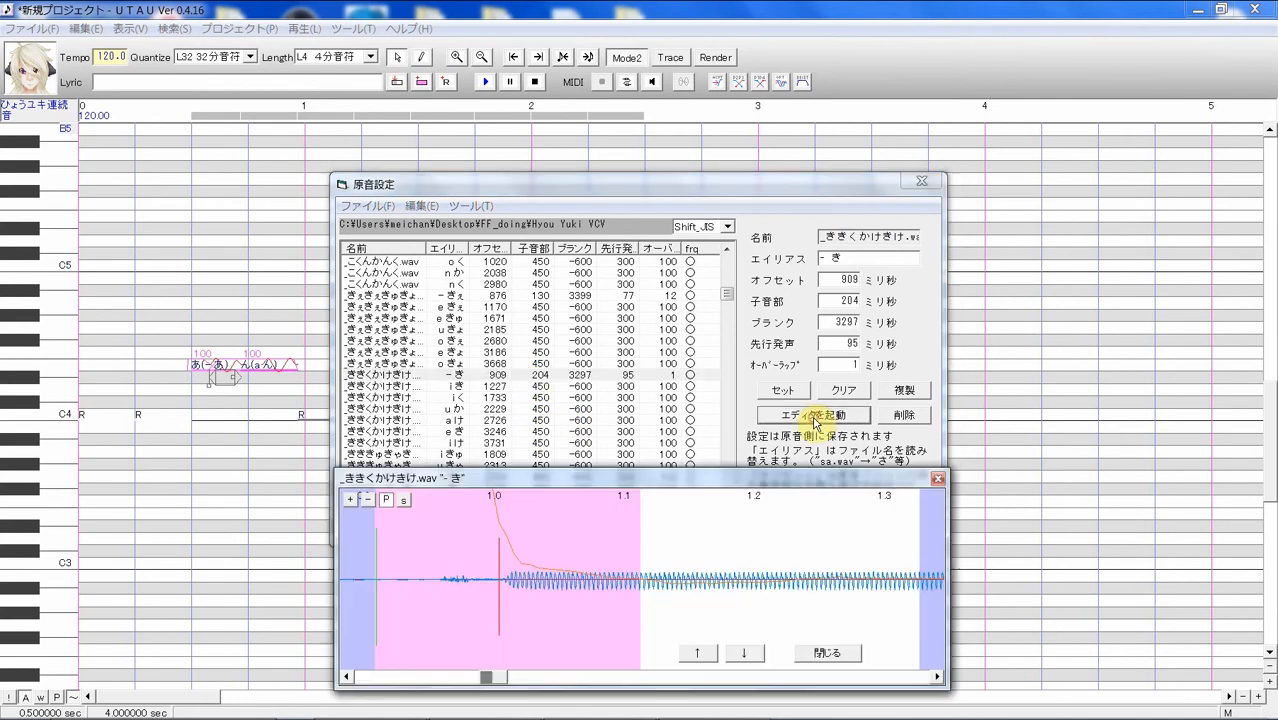
Move the "- き" offset to 920 ms against the spectrogram, and bring up the "i く" sample for viewing
left_click(403, 500)
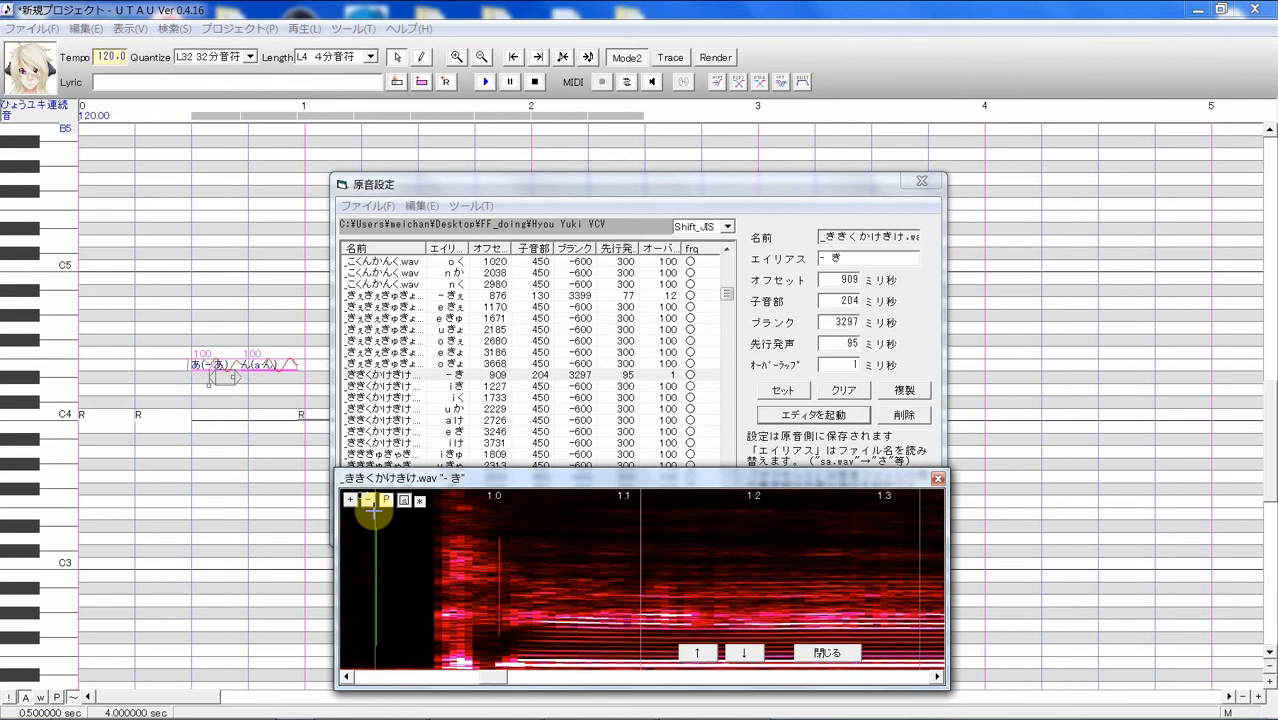
left_click_drag(373, 510, 385, 507)
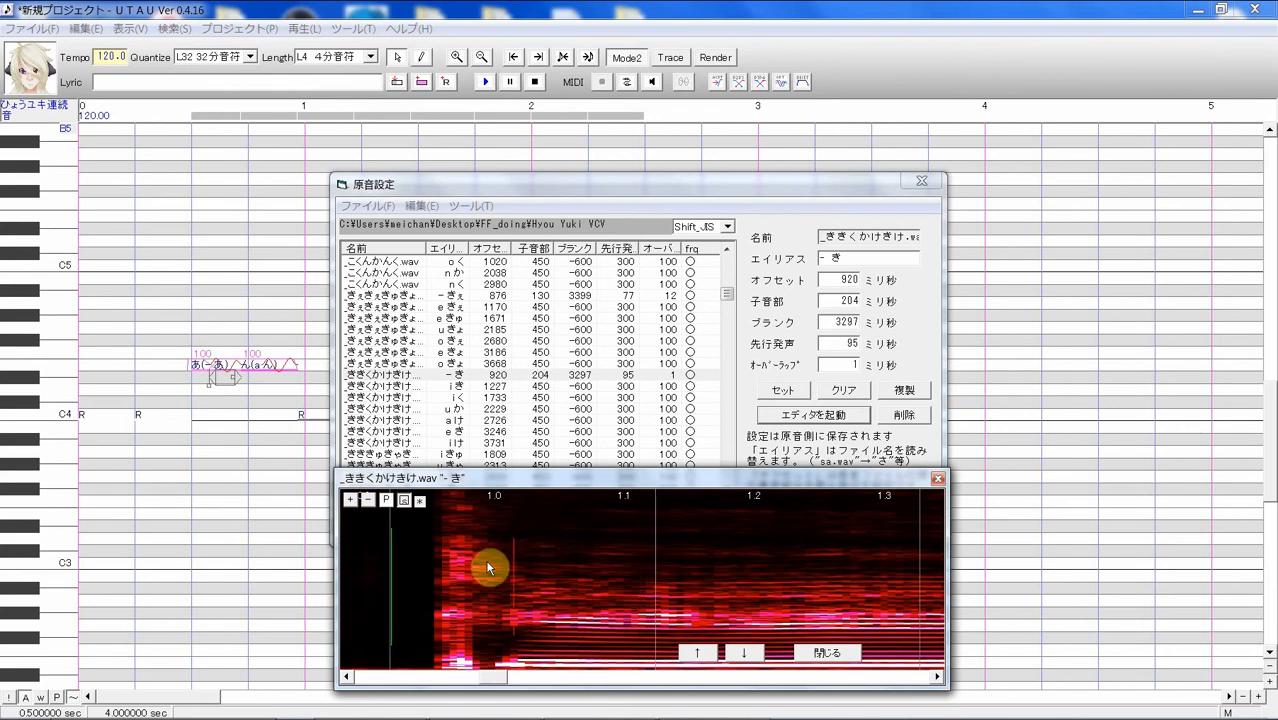
left_click(743, 652)
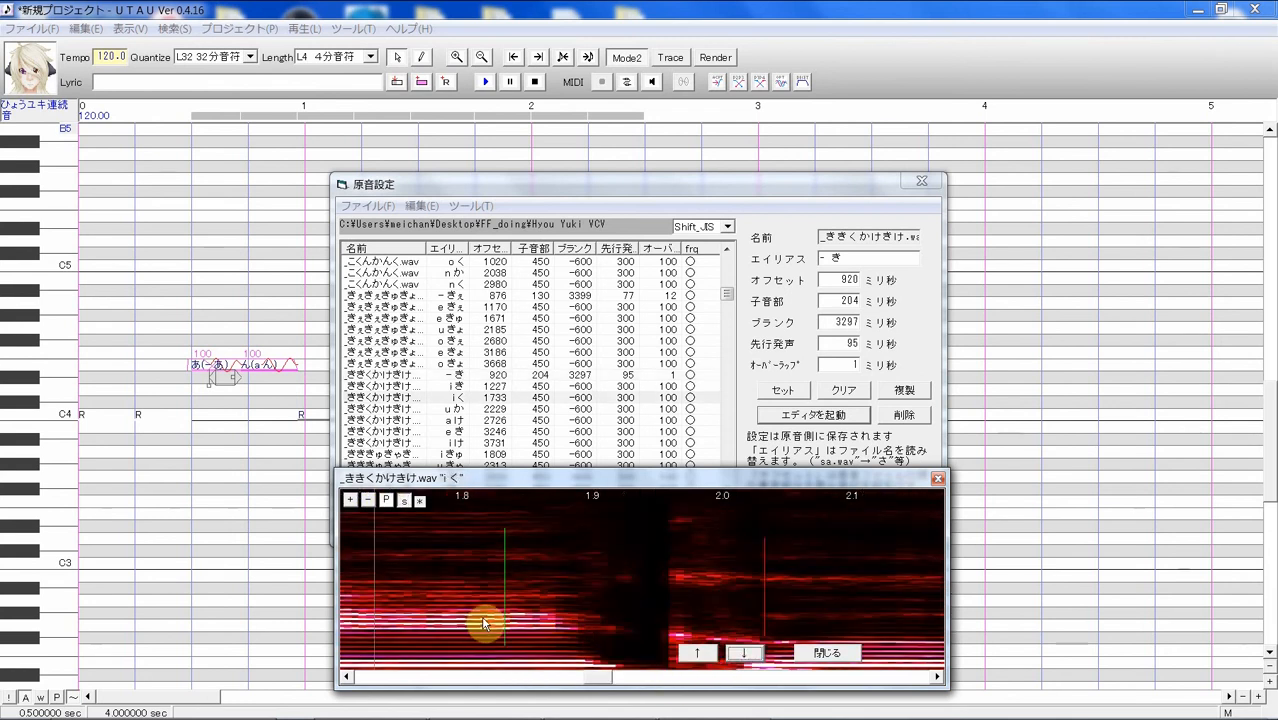
left_click_drag(601, 681, 600, 682)
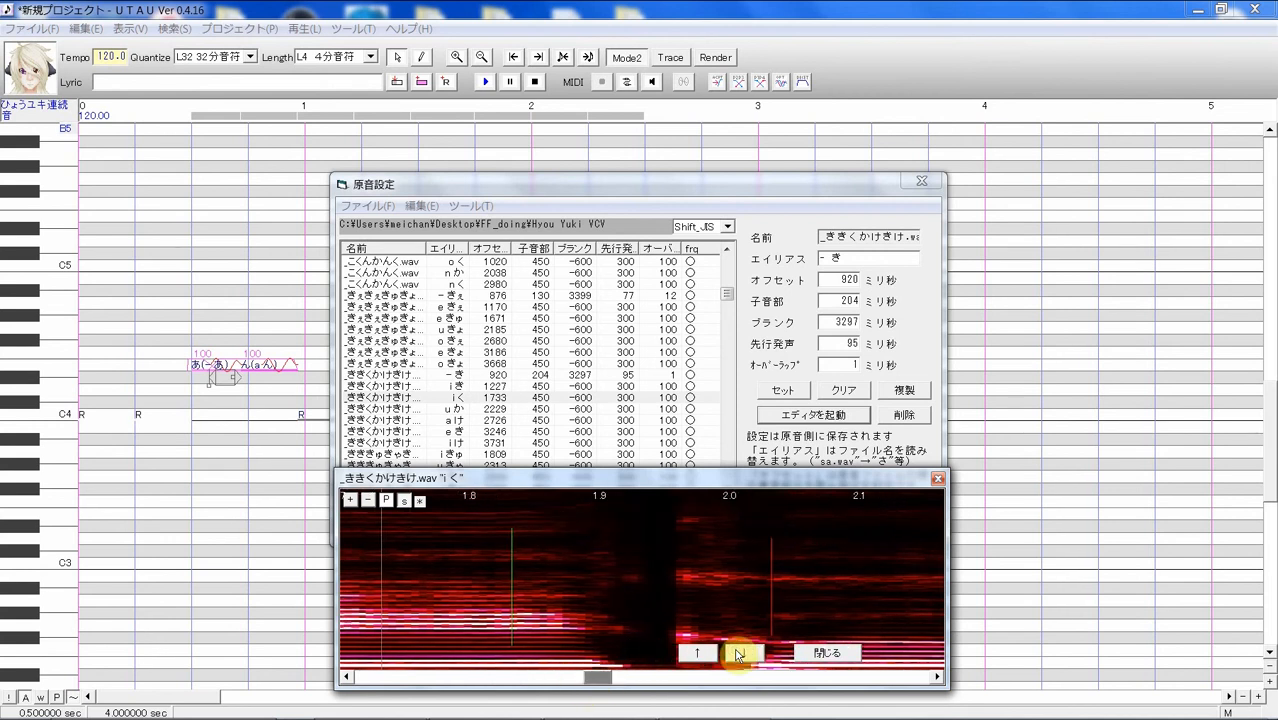
Compare the "a け" sample's spectrogram with its waveform and shift its left blank boundary to about 2.77 s
left_click(743, 652)
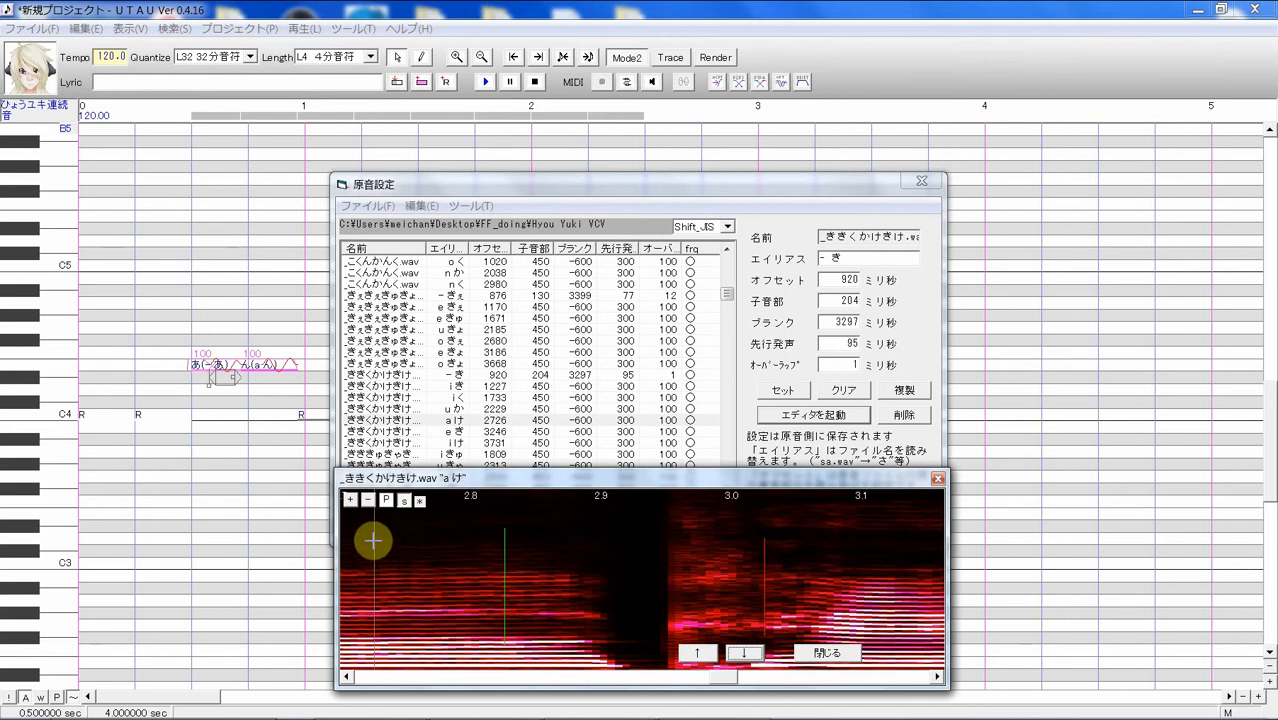
left_click_drag(569, 479, 541, 349)
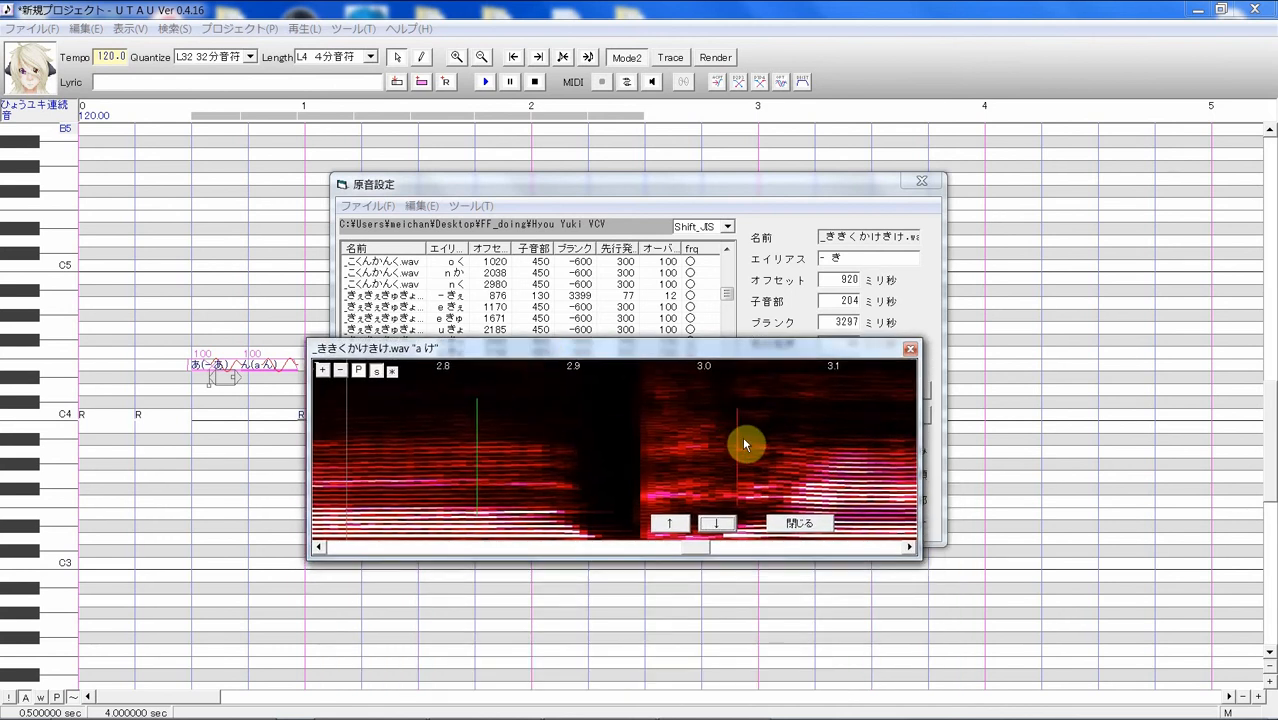
left_click(378, 372)
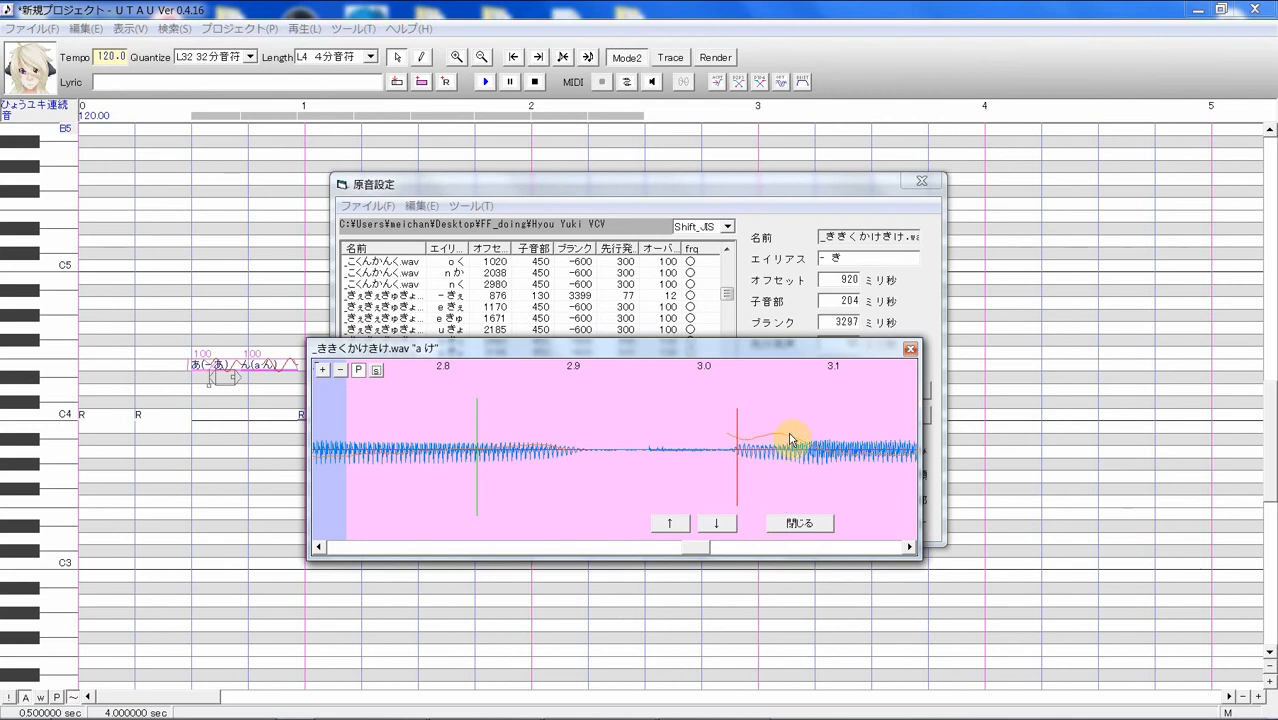
left_click(378, 372)
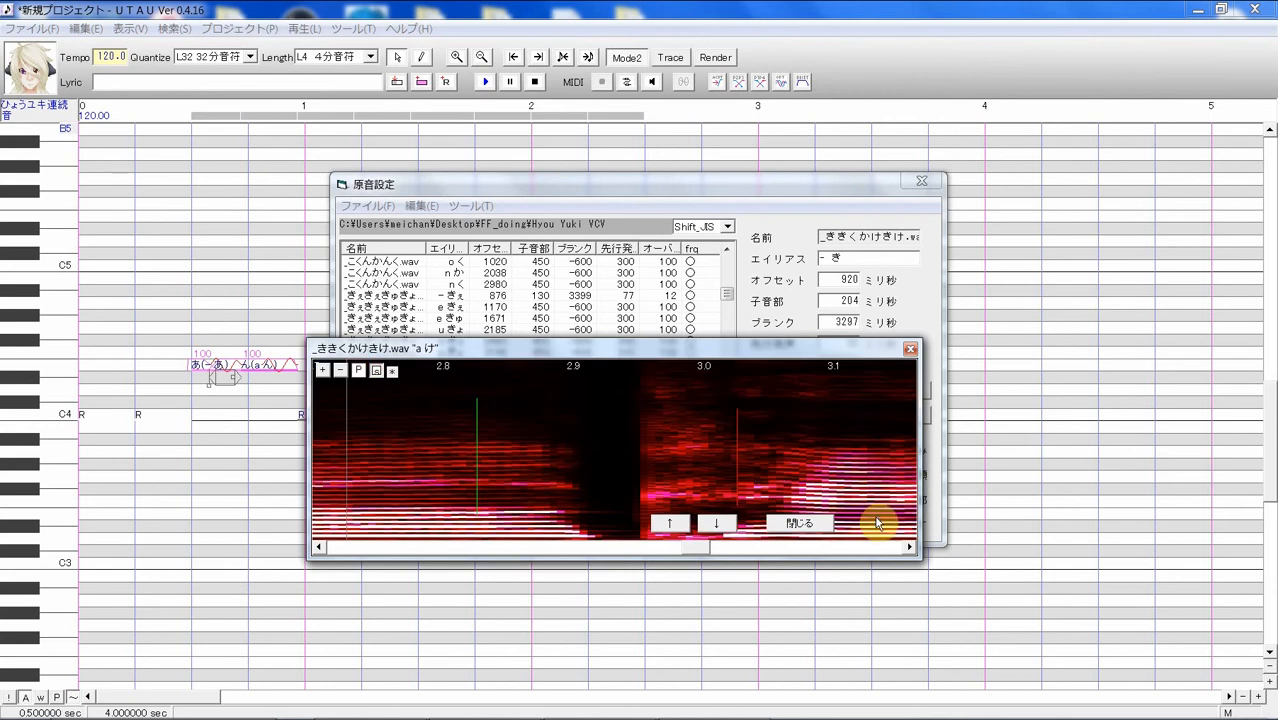
left_click_drag(346, 432, 409, 428)
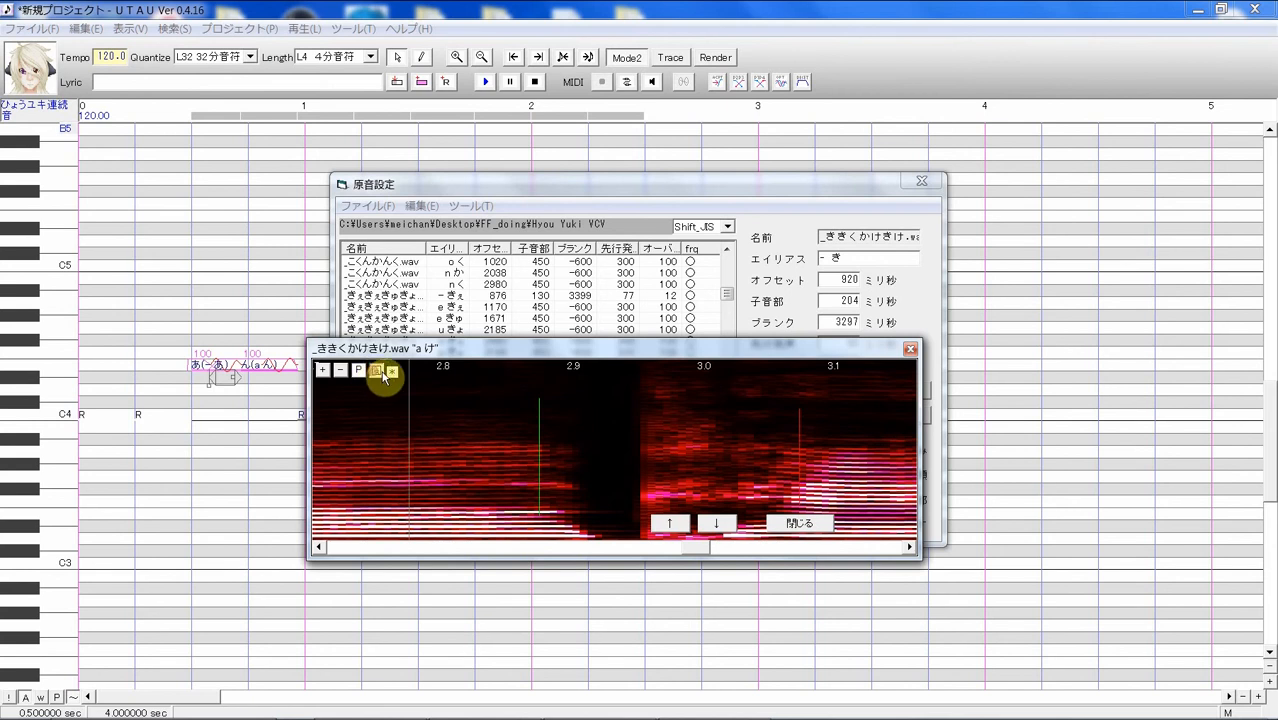
Compare the "e き" sample's waveform with its spectrogram, and bring up the "i け" sample in waveform view
left_click(377, 370)
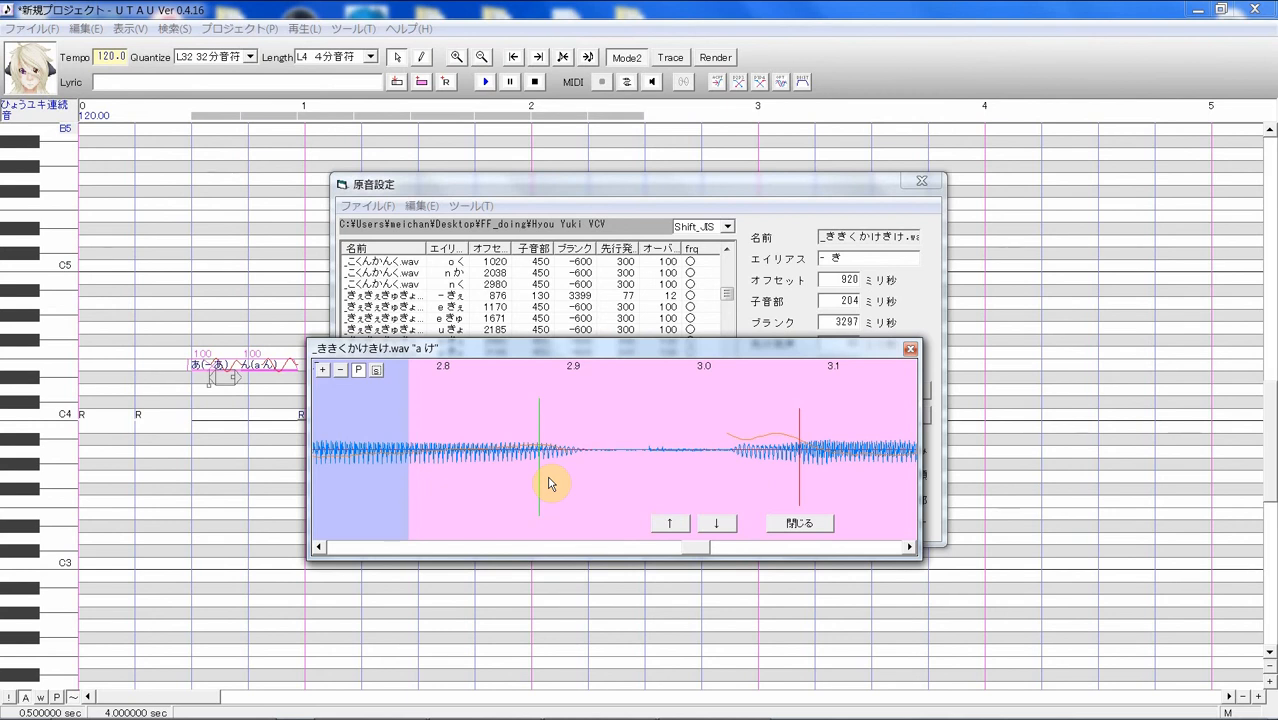
left_click(718, 523)
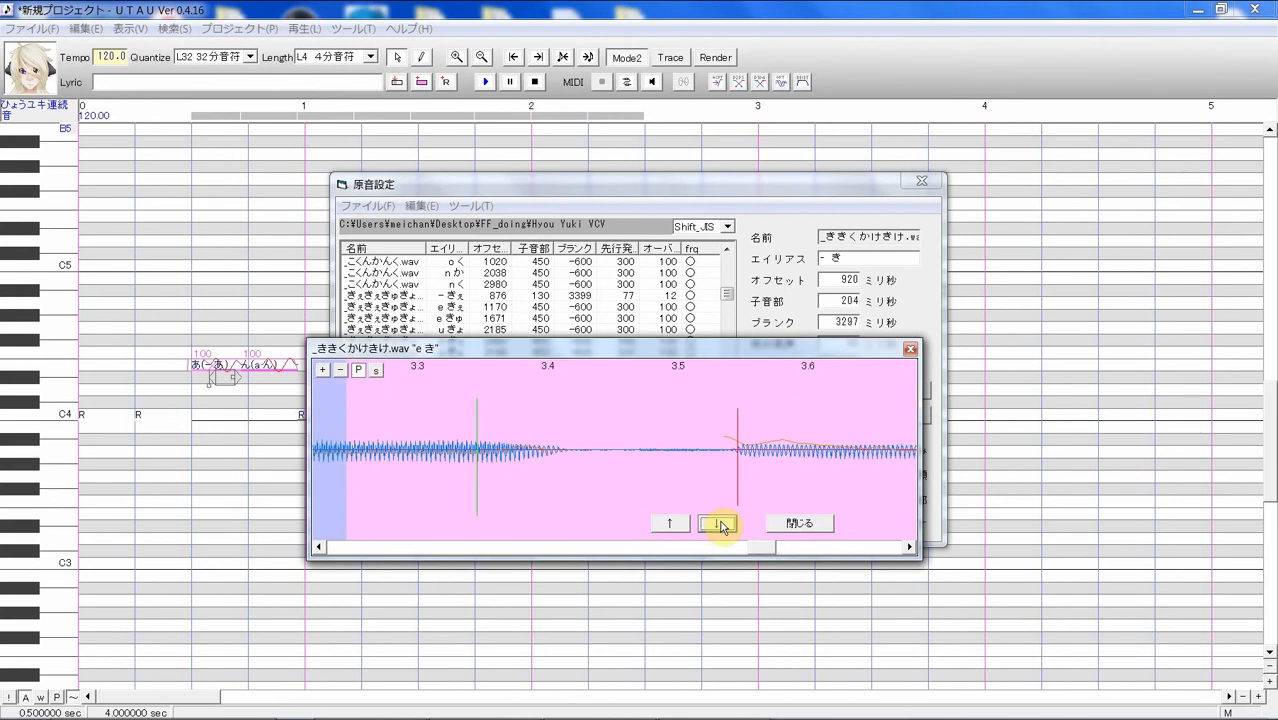
left_click(376, 370)
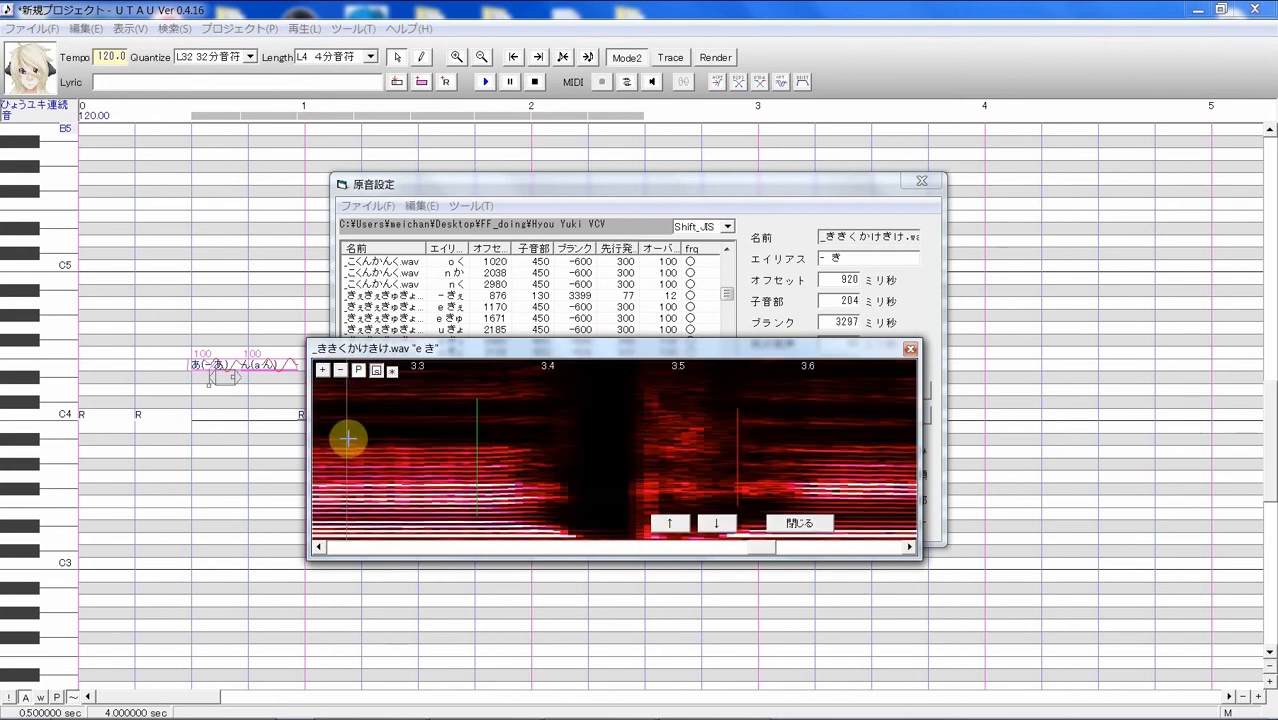
left_click(718, 523)
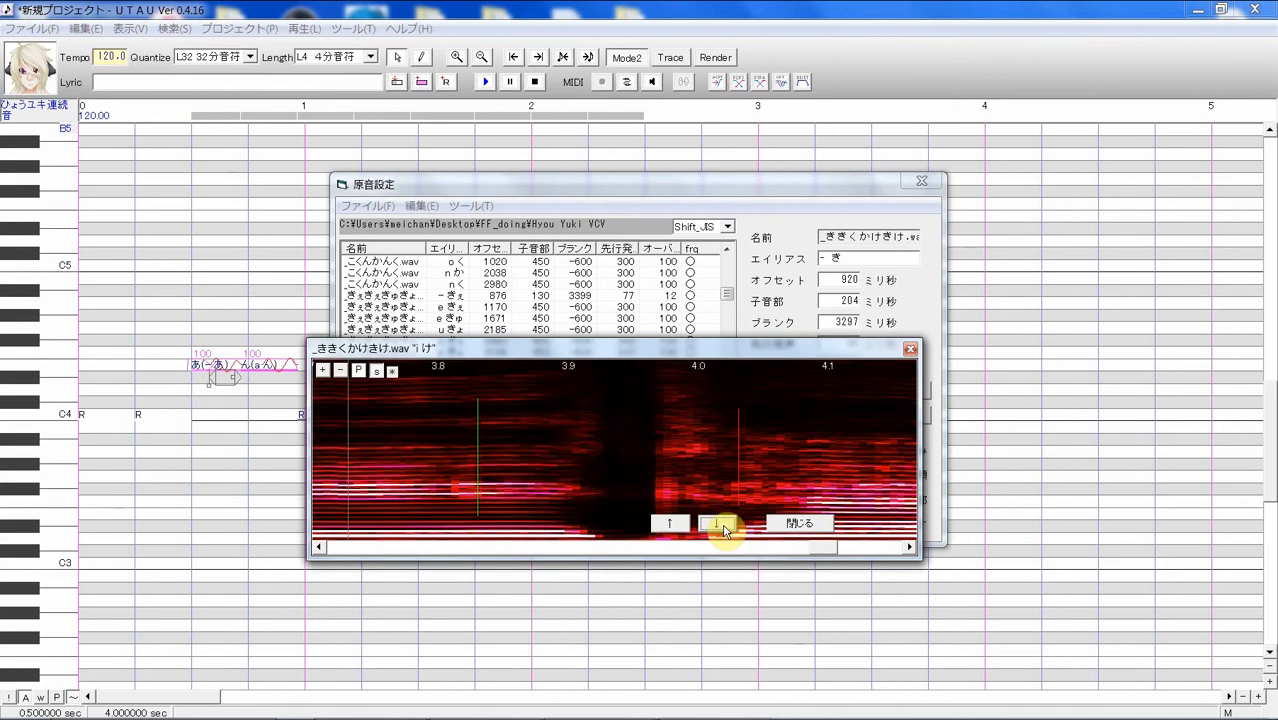
left_click(376, 370)
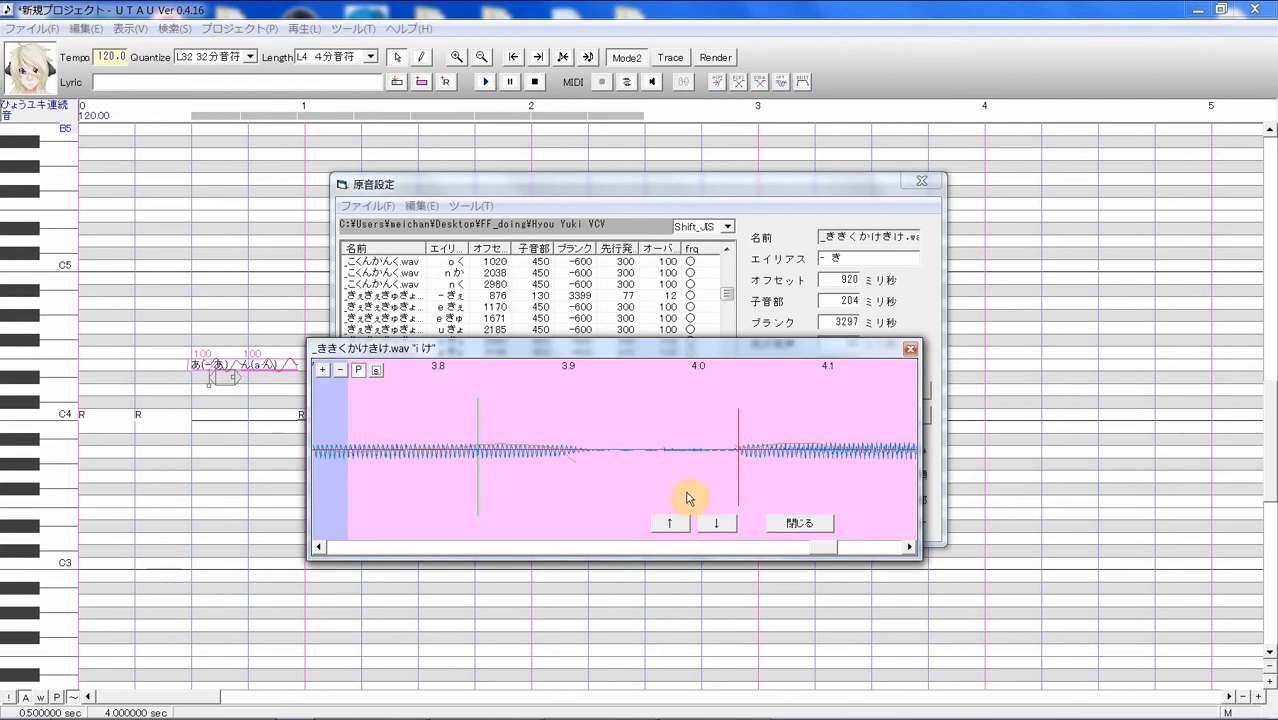
Try the "i け" left blank boundary at about 3.75 s and examine the waveform through to its right blank
left_click_drag(348, 433, 377, 429)
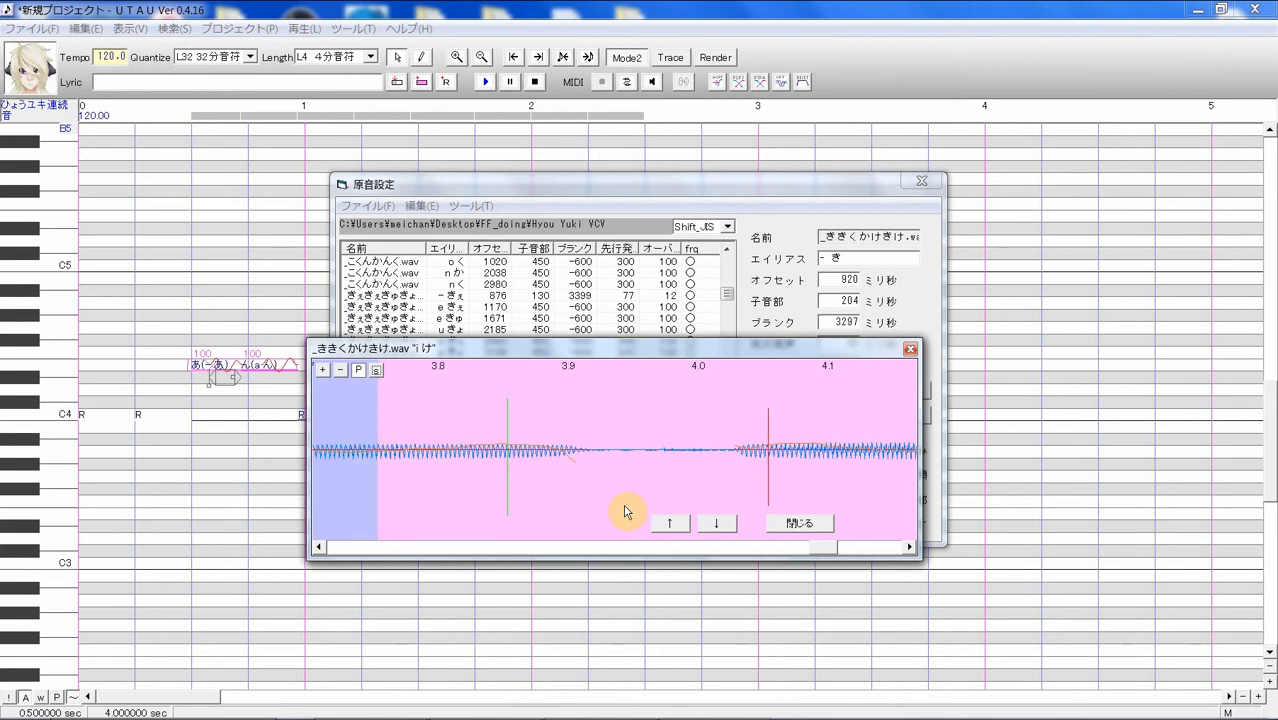
mouse_move(822, 547)
left_mouse_down()
mouse_move(856, 534)
mouse_move(828, 551)
left_mouse_up()
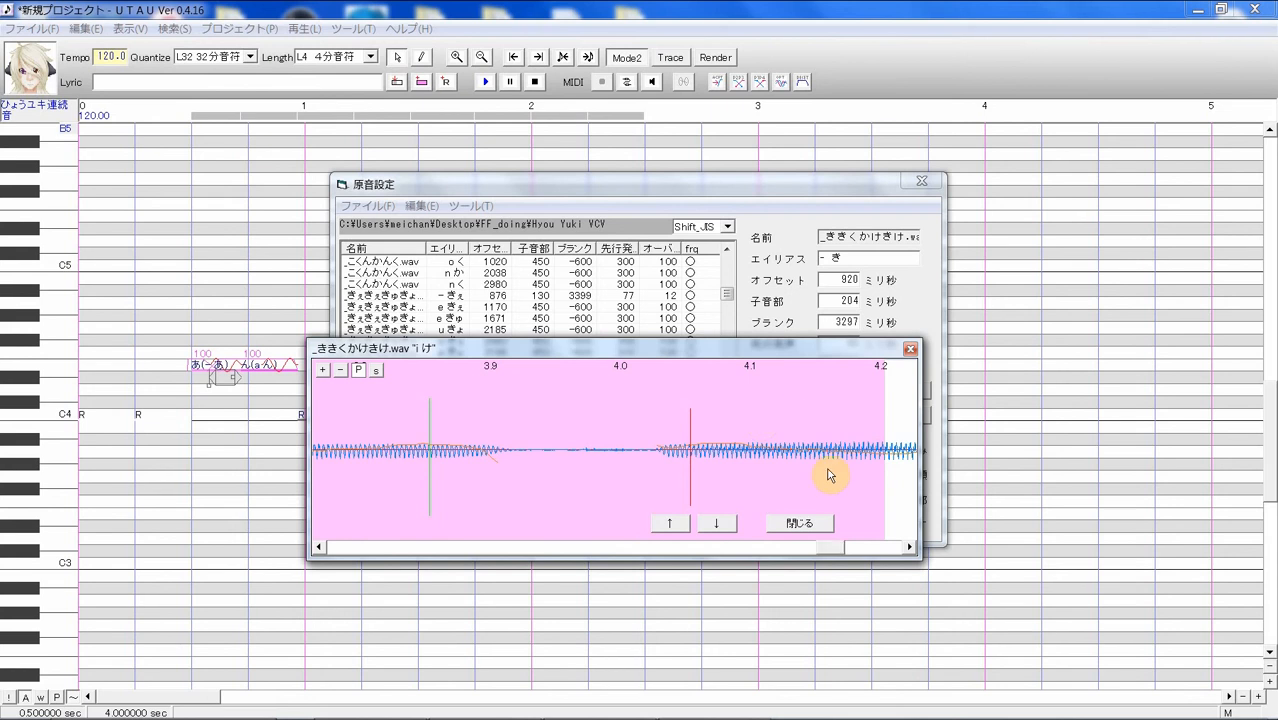
left_click_drag(834, 546, 864, 530)
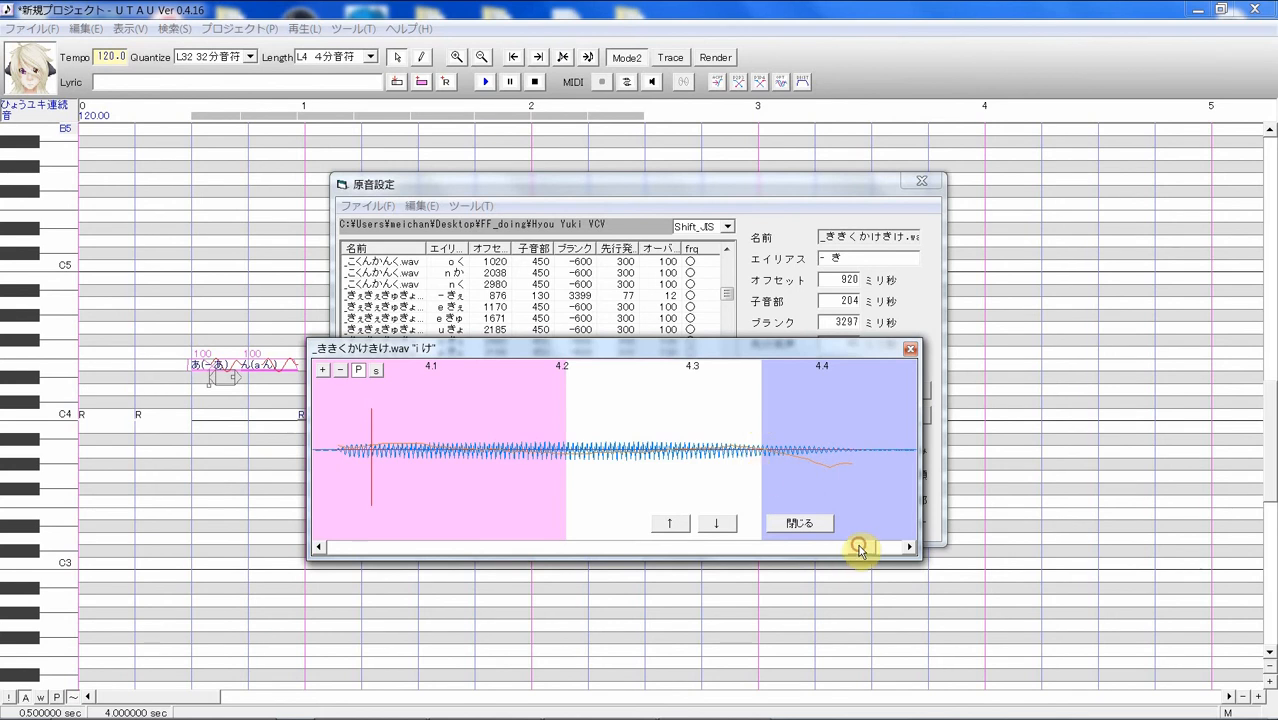
mouse_move(859, 548)
left_mouse_down()
mouse_move(822, 549)
mouse_move(858, 532)
left_mouse_up()
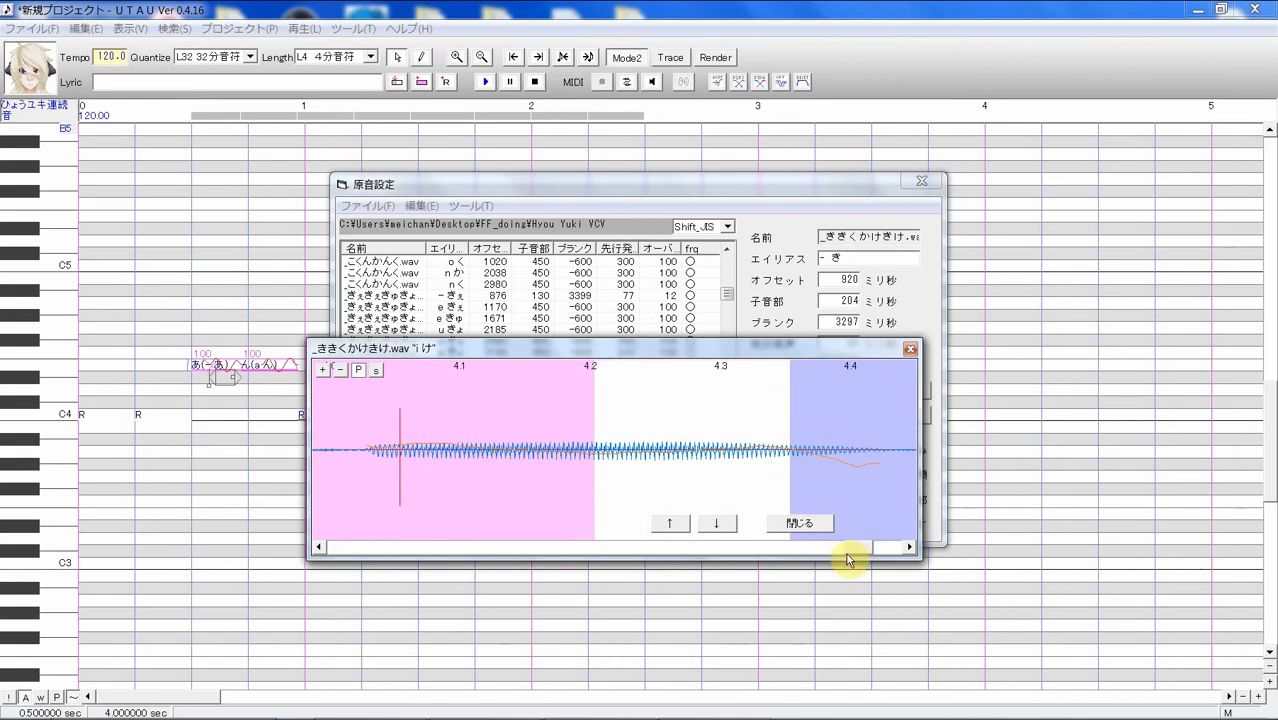
left_click_drag(852, 555, 824, 566)
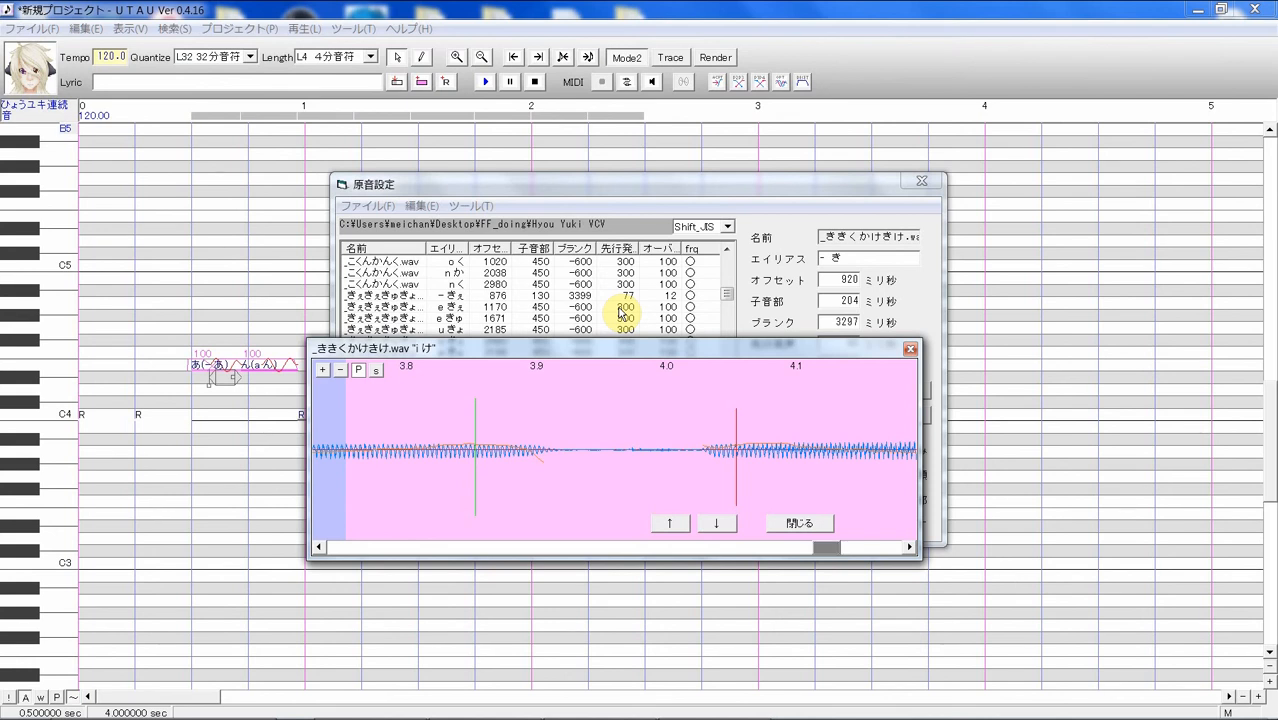
left_click_drag(833, 550, 828, 553)
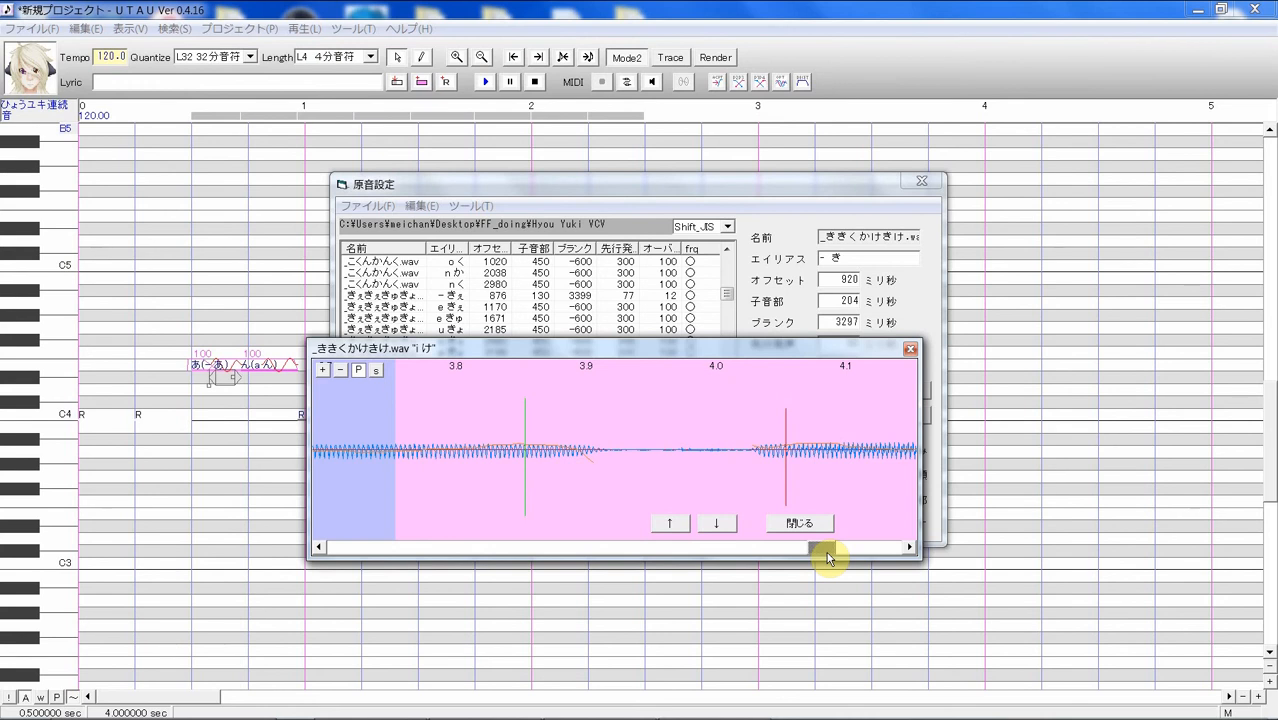
mouse_move(824, 551)
left_mouse_down()
mouse_move(859, 546)
mouse_move(829, 546)
left_mouse_up()
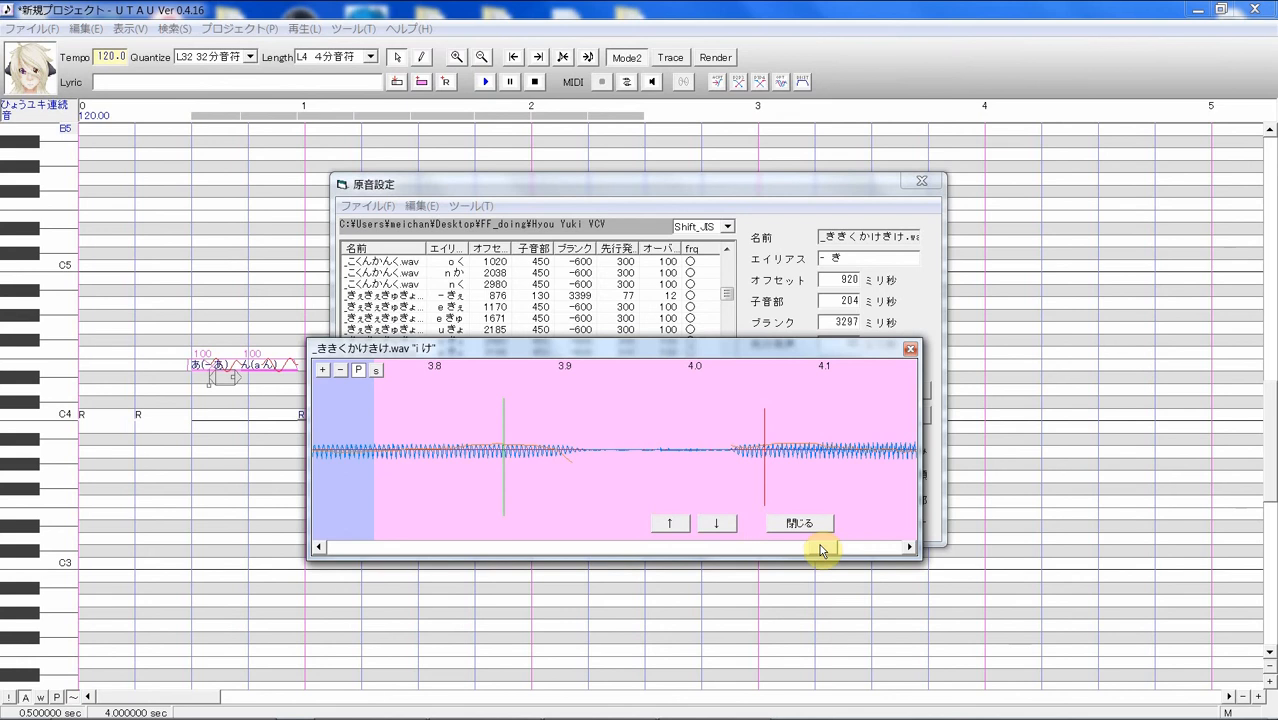
Check the "i け" right blank at 271 ms, move the offset to 3732 ms, and leave 原音設定 without saving
left_click_drag(820, 549, 866, 546)
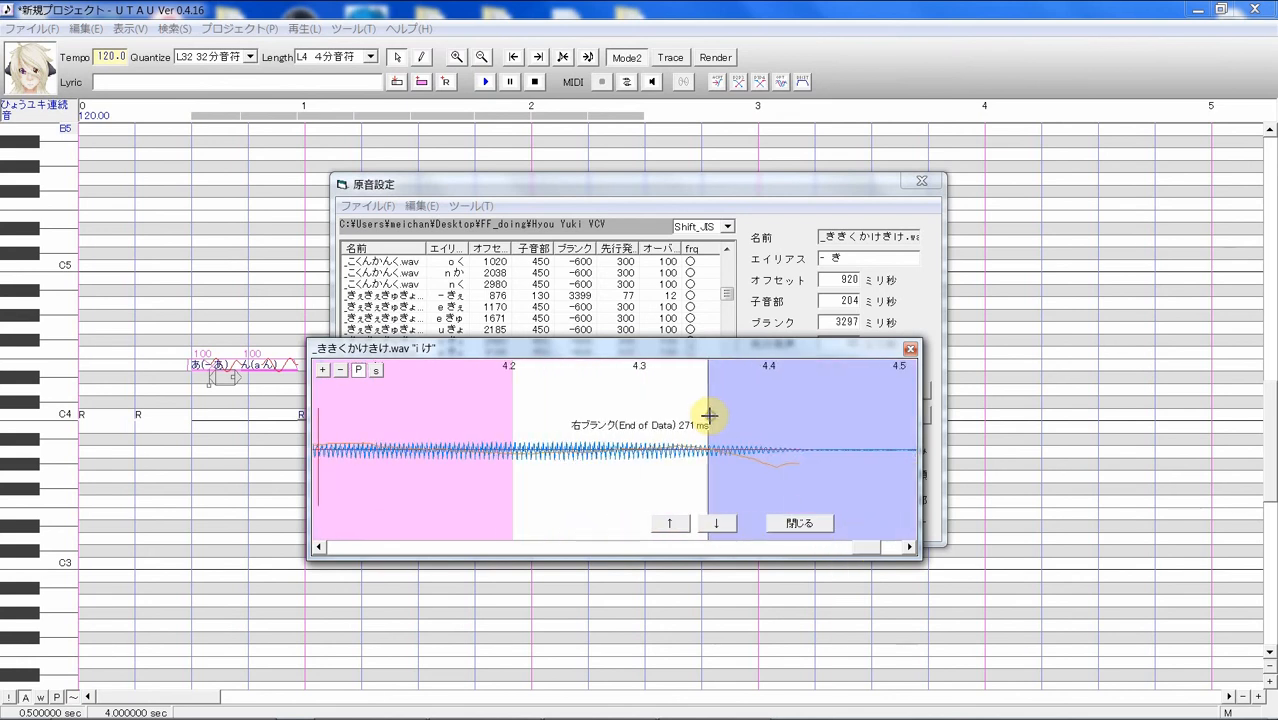
left_click_drag(709, 415, 709, 410)
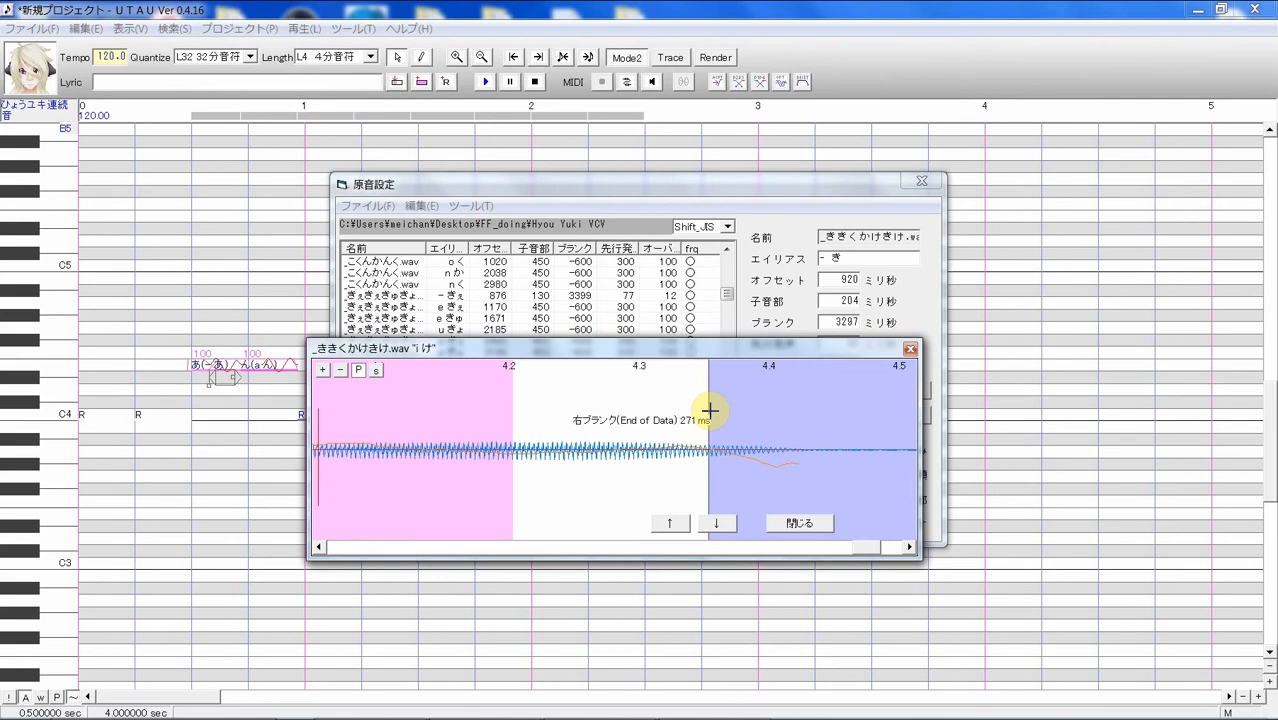
left_click(835, 551)
mouse_move(835, 553)
left_mouse_down()
mouse_move(820, 561)
mouse_move(842, 552)
mouse_move(828, 561)
mouse_move(821, 543)
left_mouse_up()
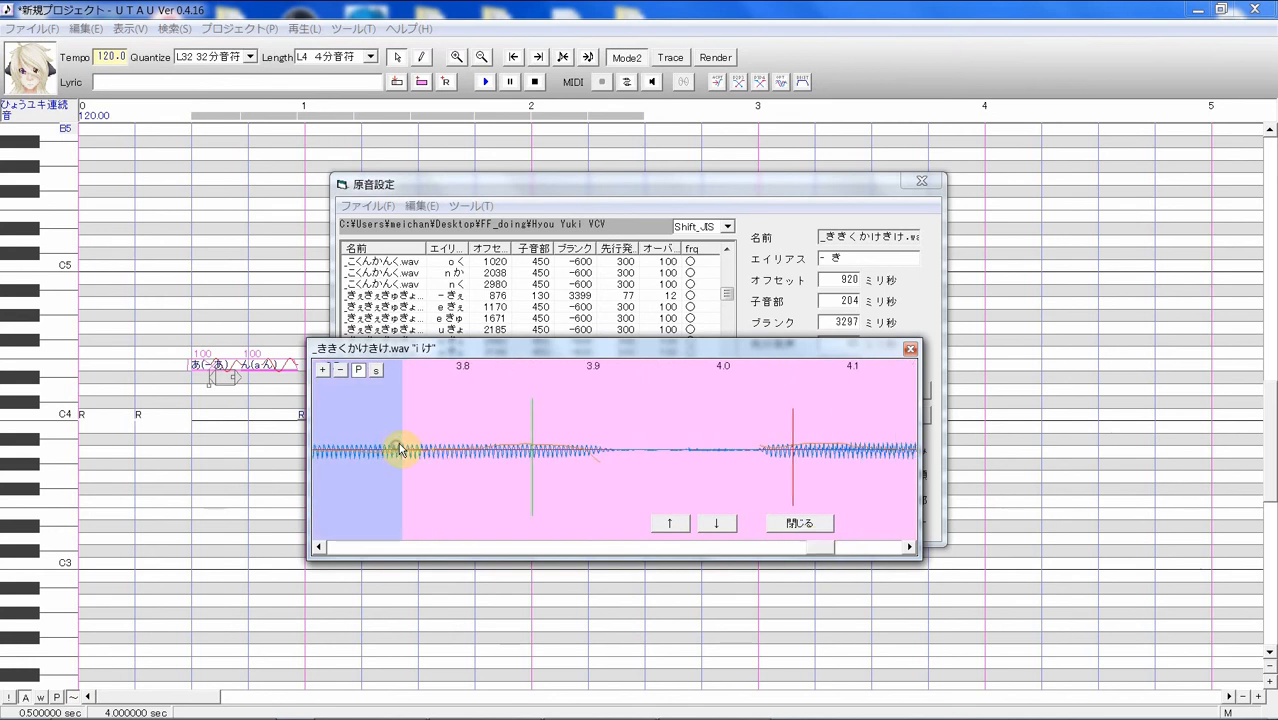
left_click_drag(399, 448, 371, 434)
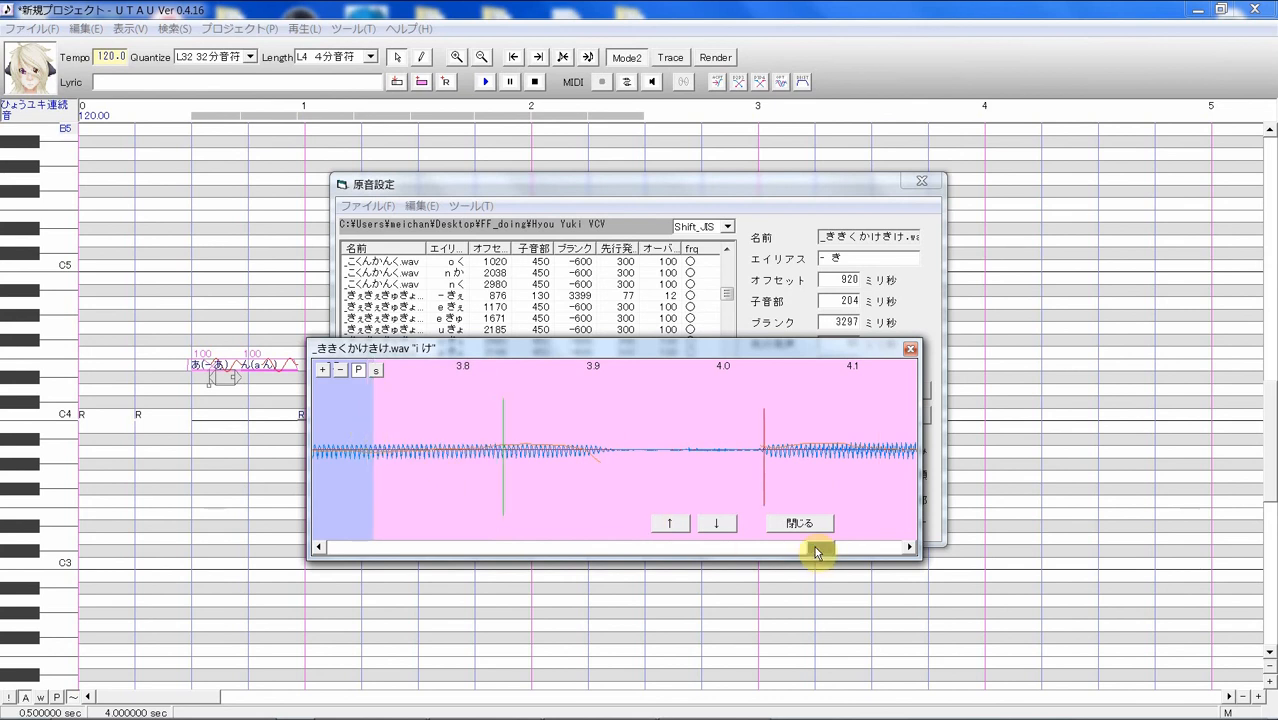
mouse_move(814, 546)
left_mouse_down()
mouse_move(847, 542)
mouse_move(824, 553)
left_mouse_up()
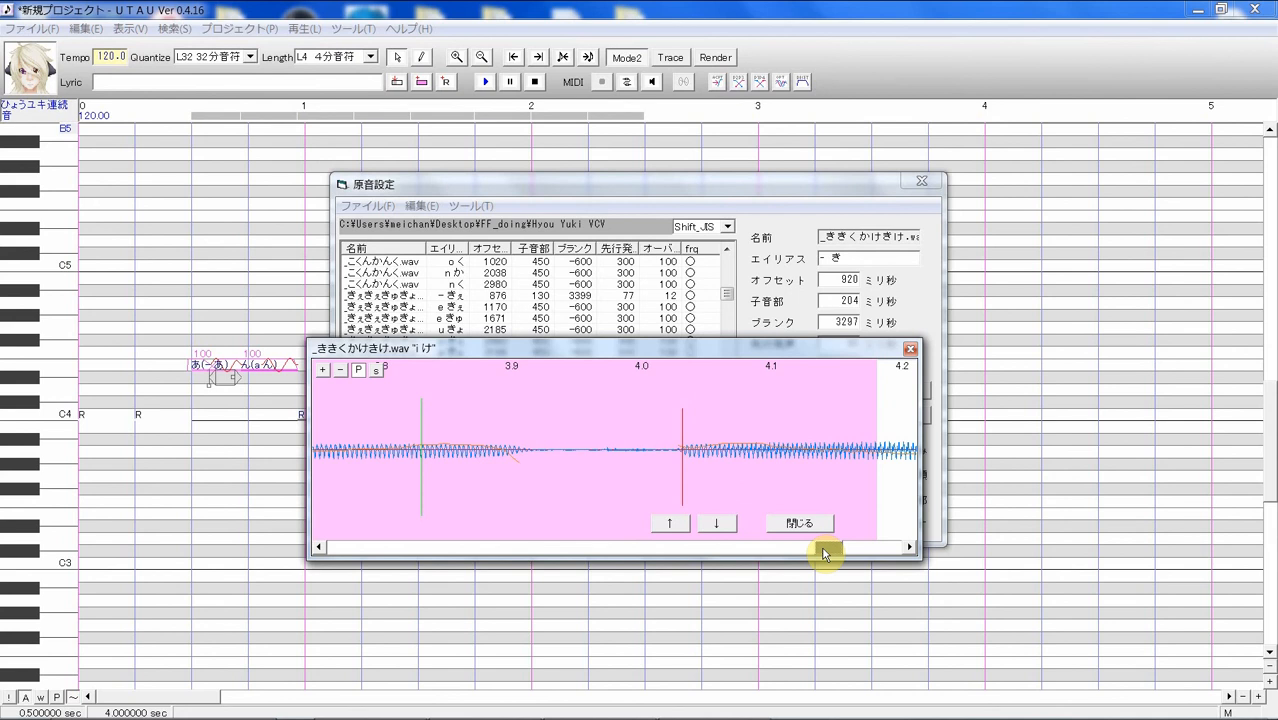
left_click(814, 524)
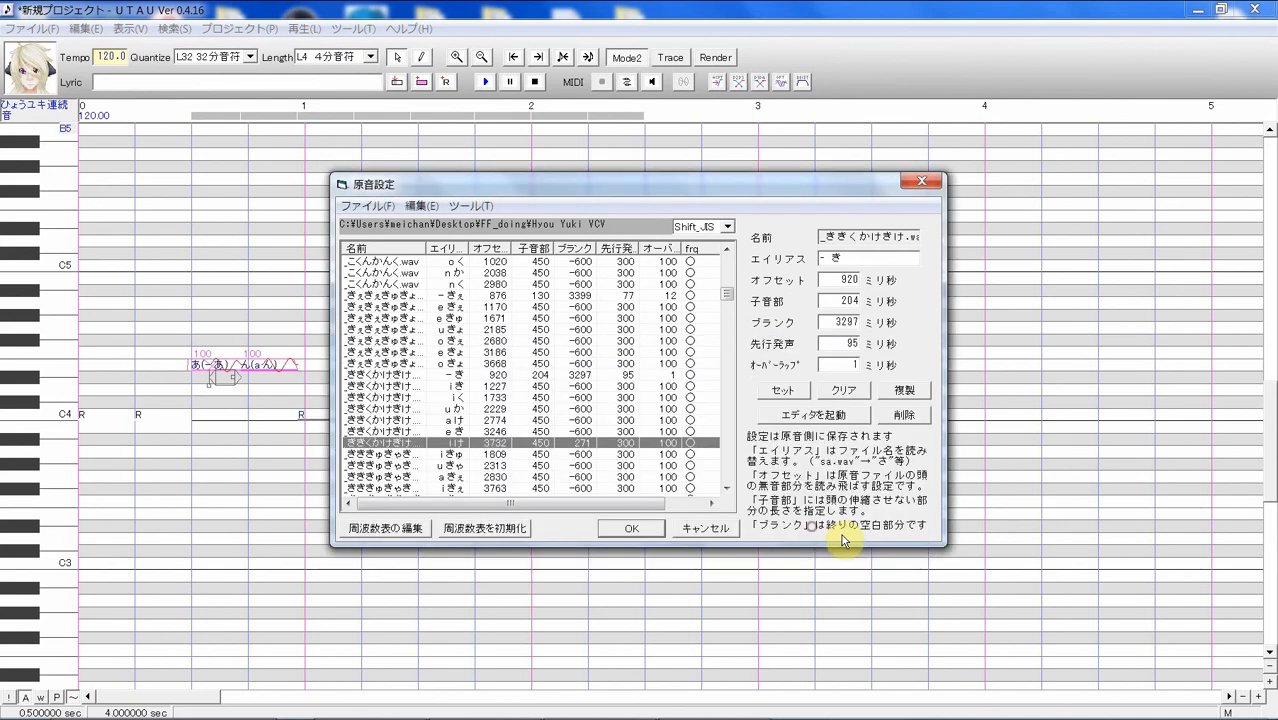
left_click(703, 530)
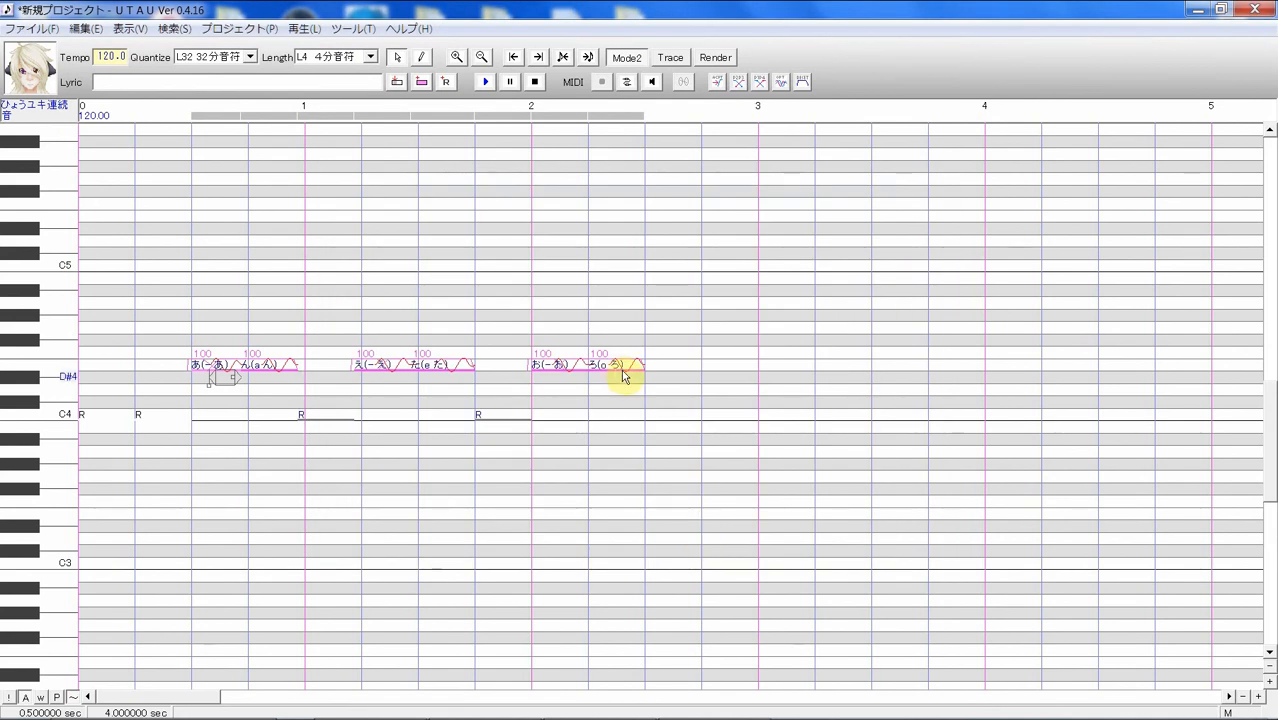
Change the lyric of the final ろ note to "- ろ" and play it back
left_click(620, 370)
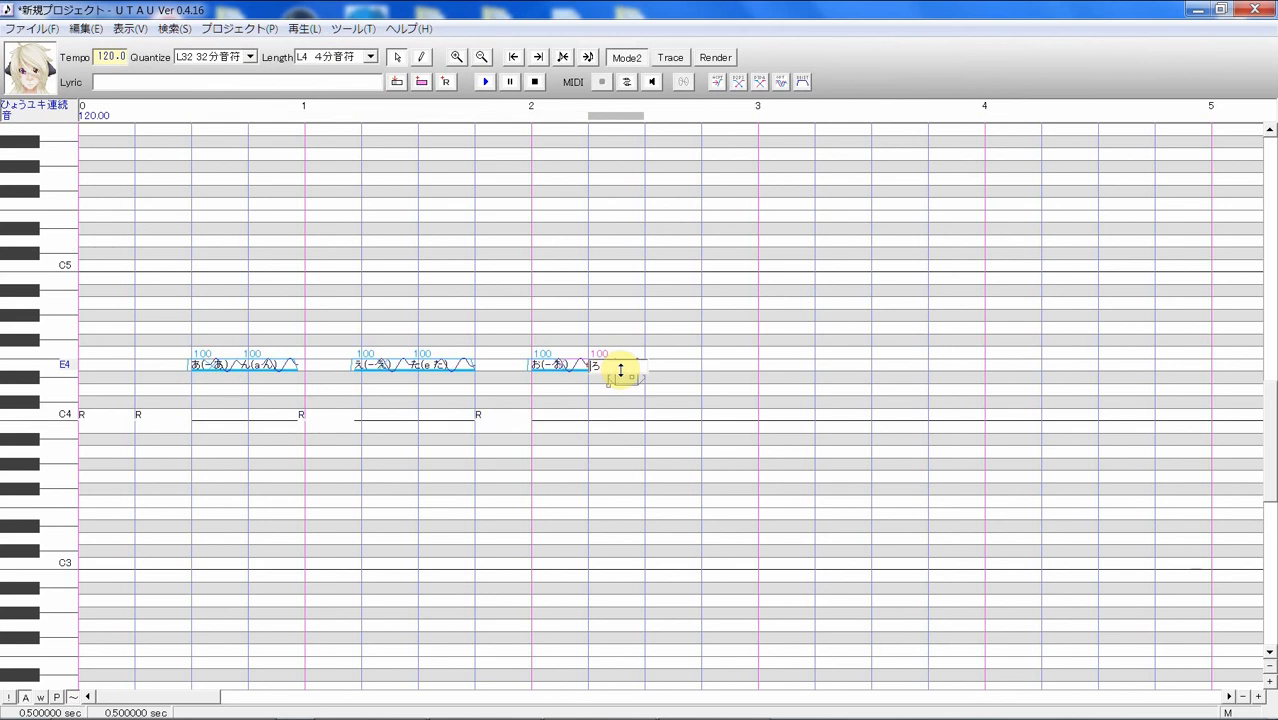
type("ー")
key("Escape")
key("Return")
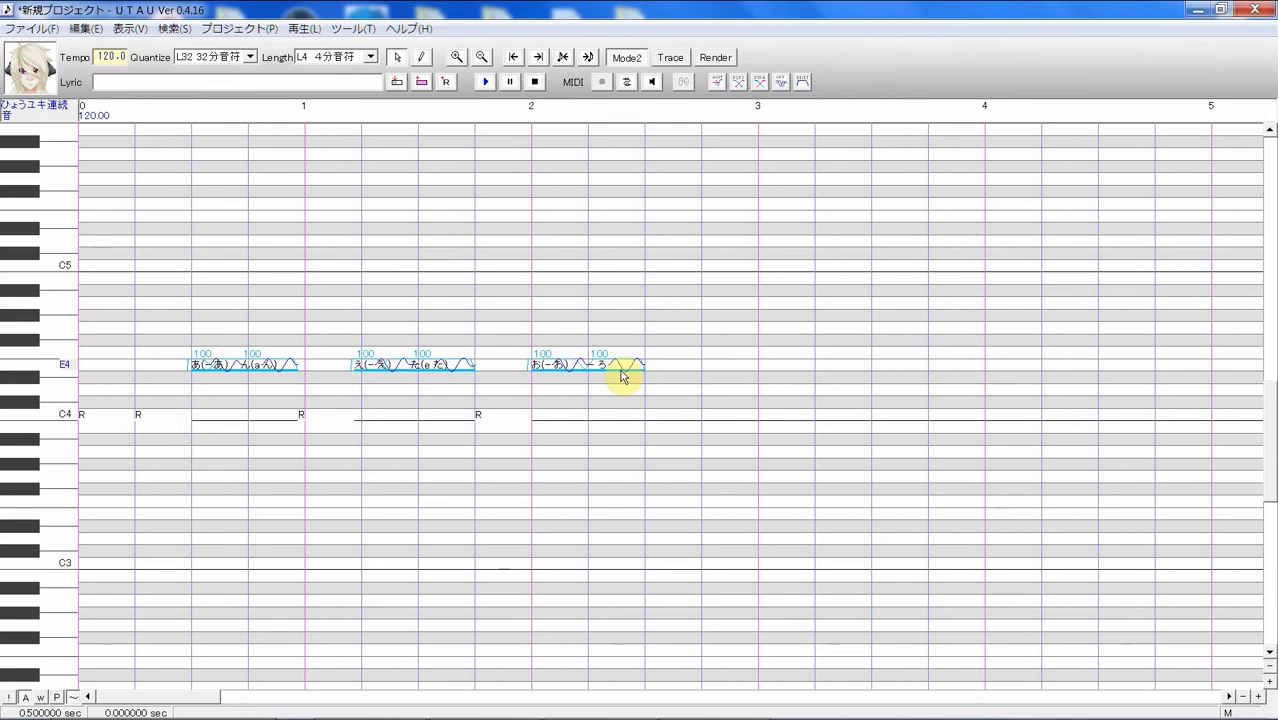
left_click(620, 370)
left_click(645, 409)
left_click(546, 405)
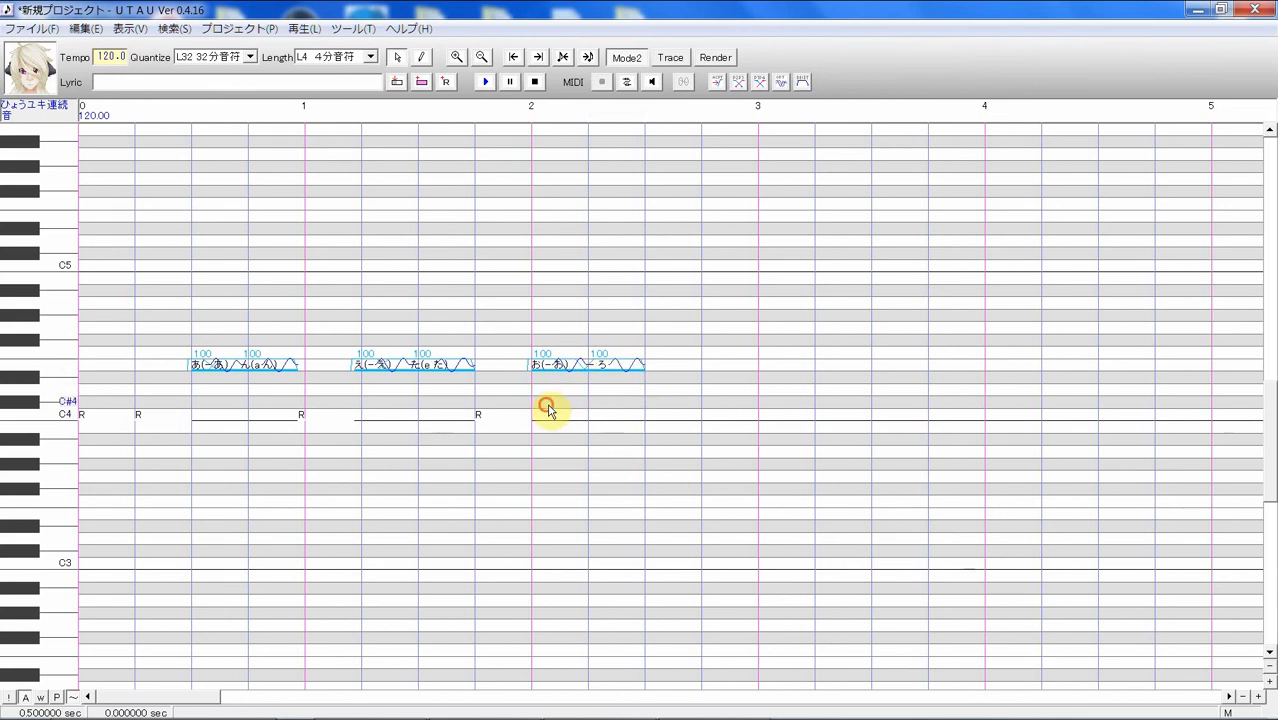
left_click(485, 81)
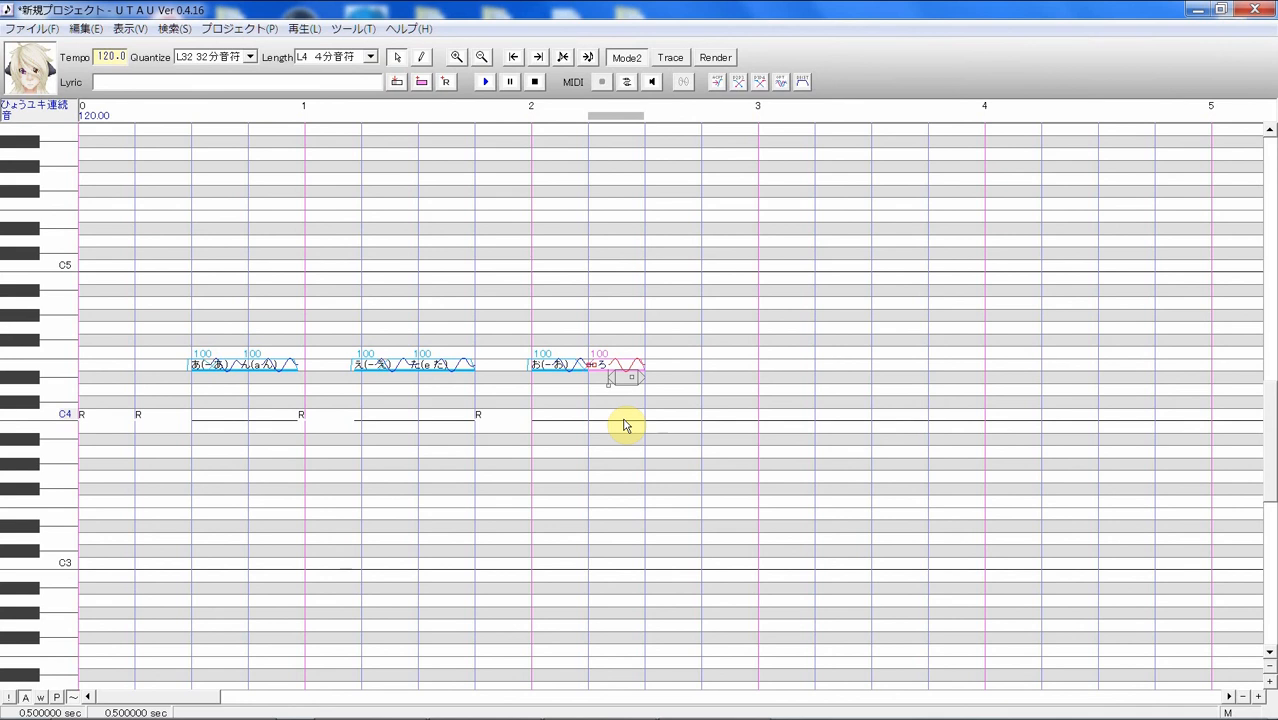
Open 原音設定, launch the waveform editor for the "- ね" entry of _ねねぬのねのの.wav, and advance to "e ね"
mouse_move(713, 715)
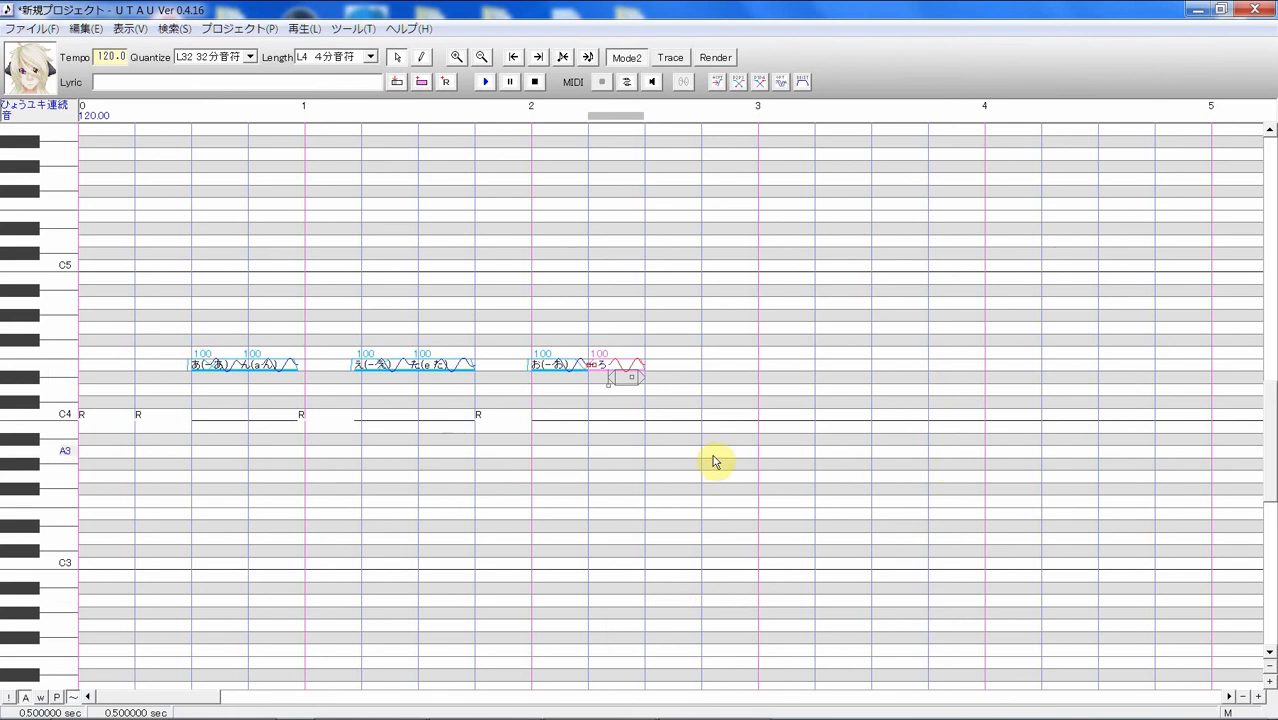
left_click(350, 31)
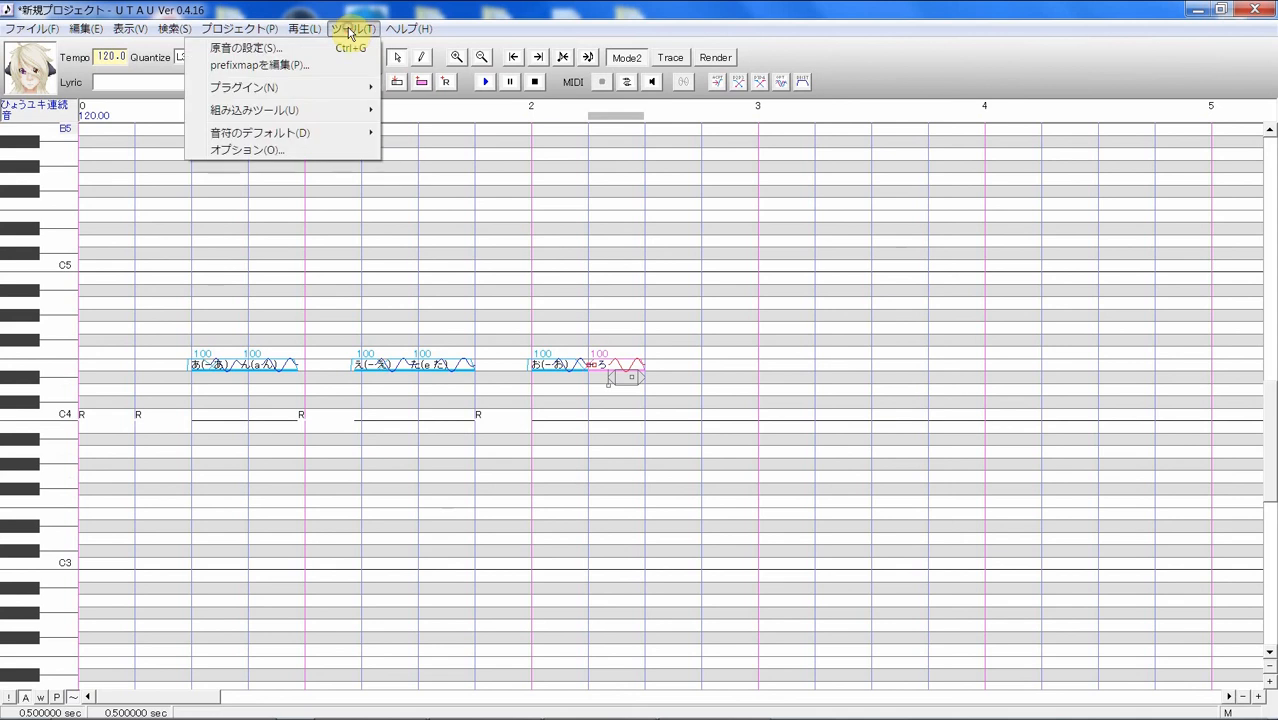
left_click(348, 48)
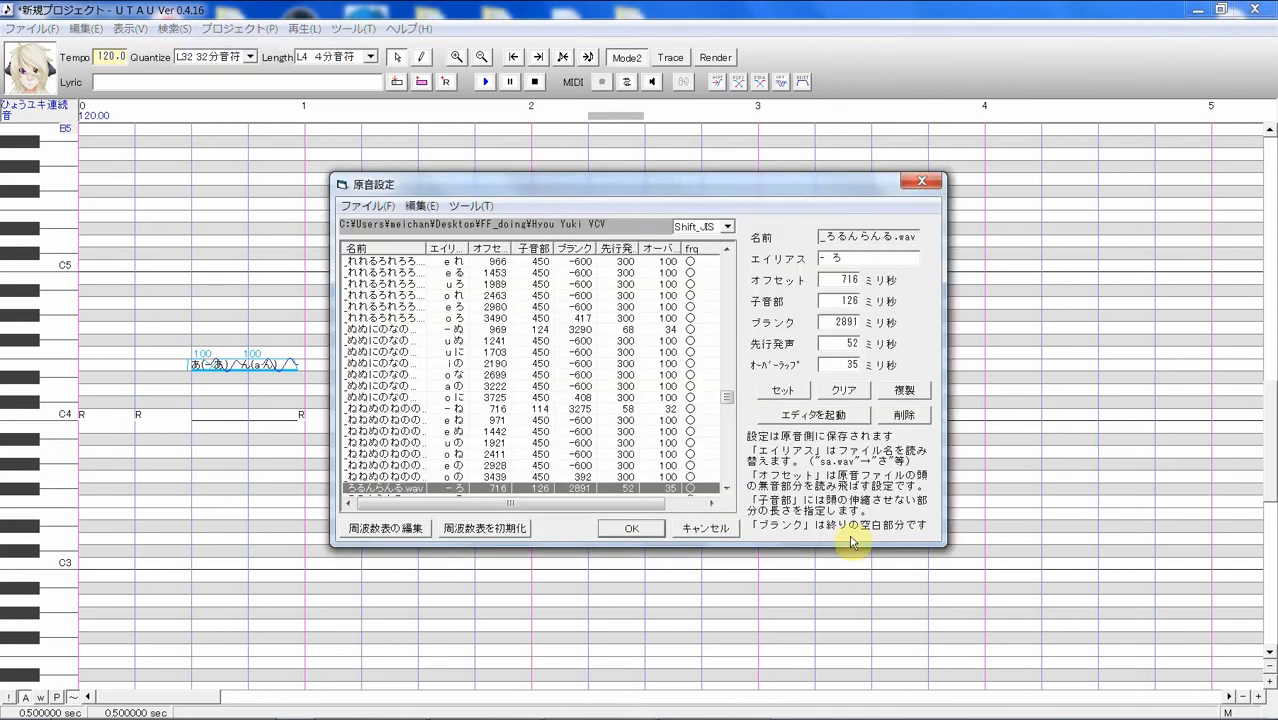
left_click(588, 408)
left_click(810, 414)
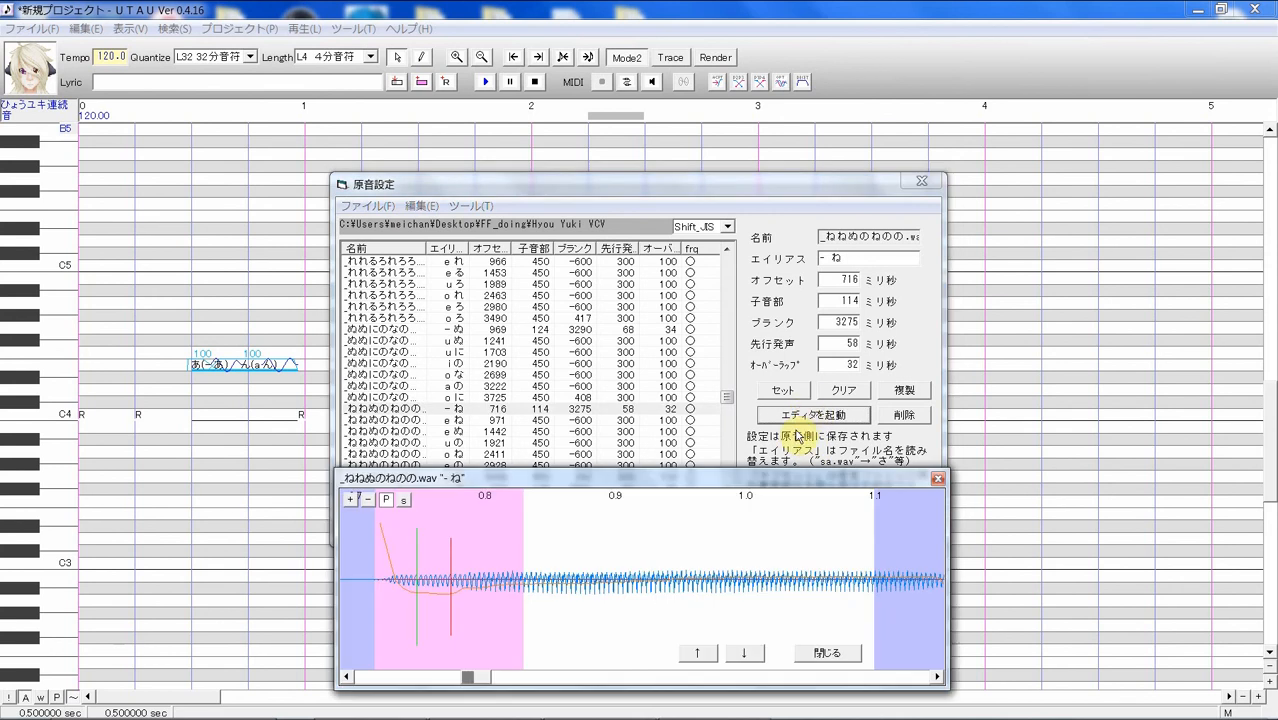
left_click(750, 655)
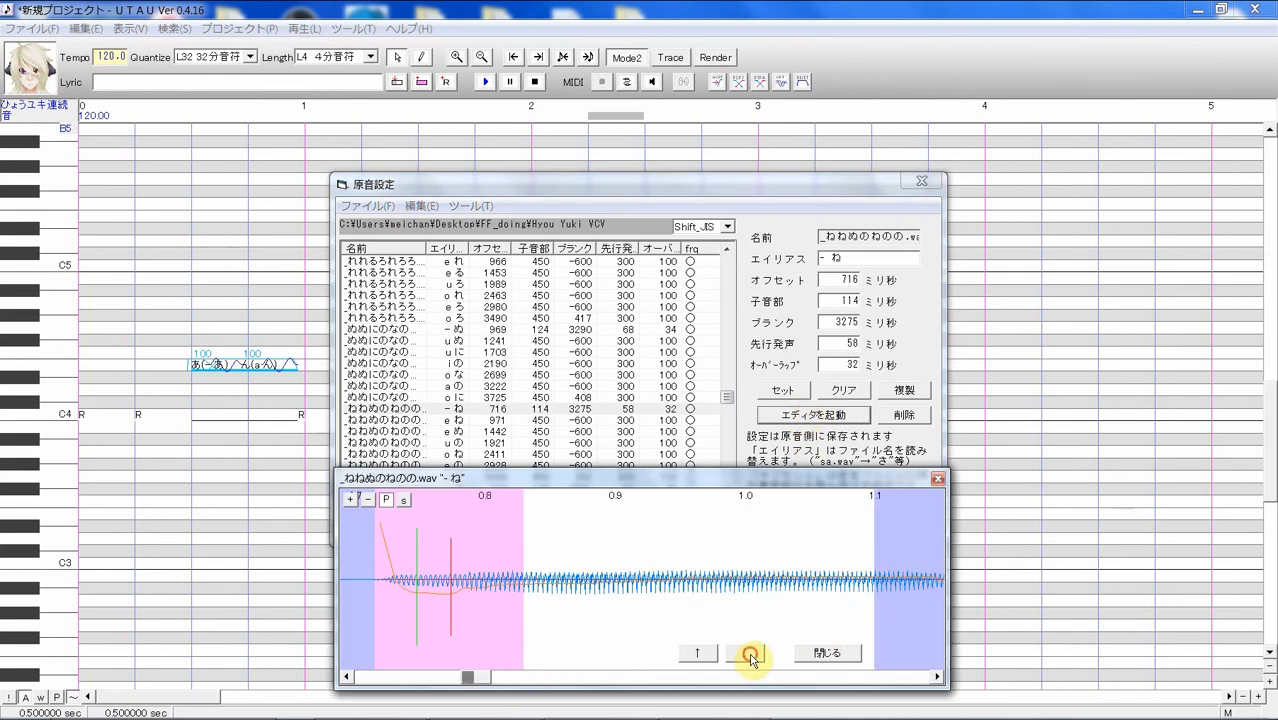
Move the "e ね" offset to 961 ms by comparing the overlap and preutterance lines with the waveform
left_click_drag(509, 680, 480, 668)
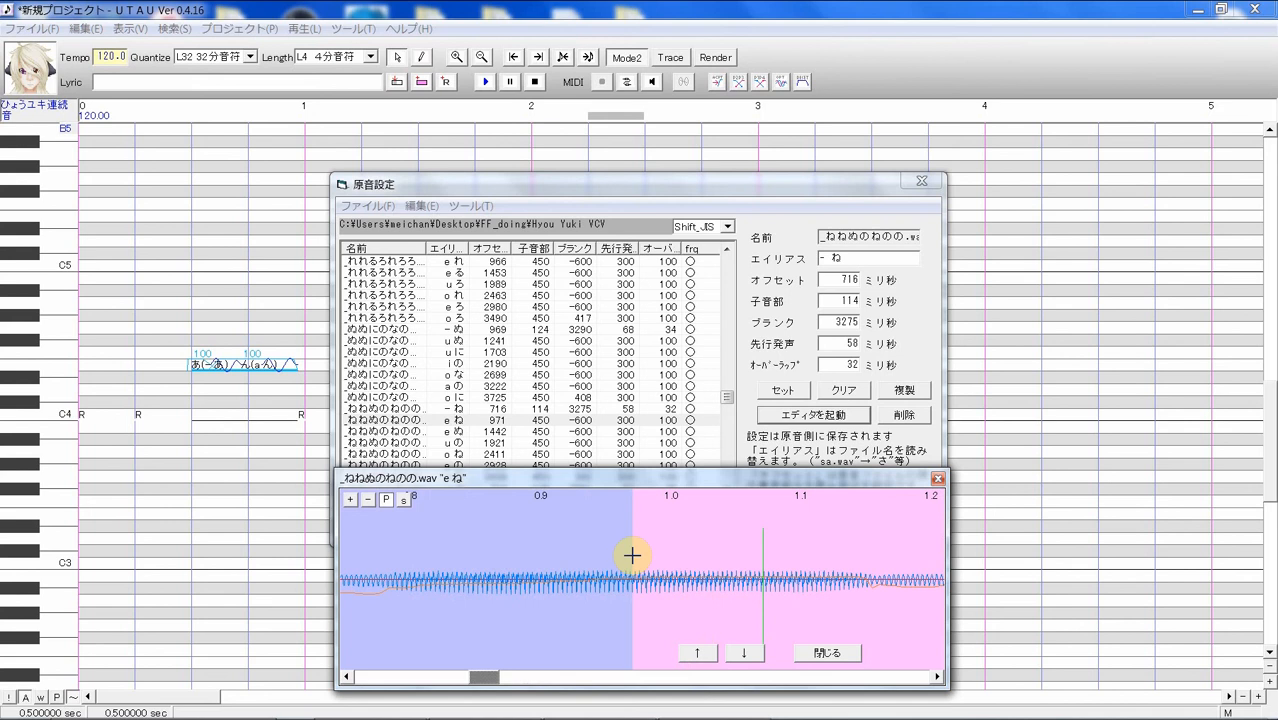
mouse_move(632, 554)
left_click_drag(632, 554, 556, 552)
left_click(610, 552)
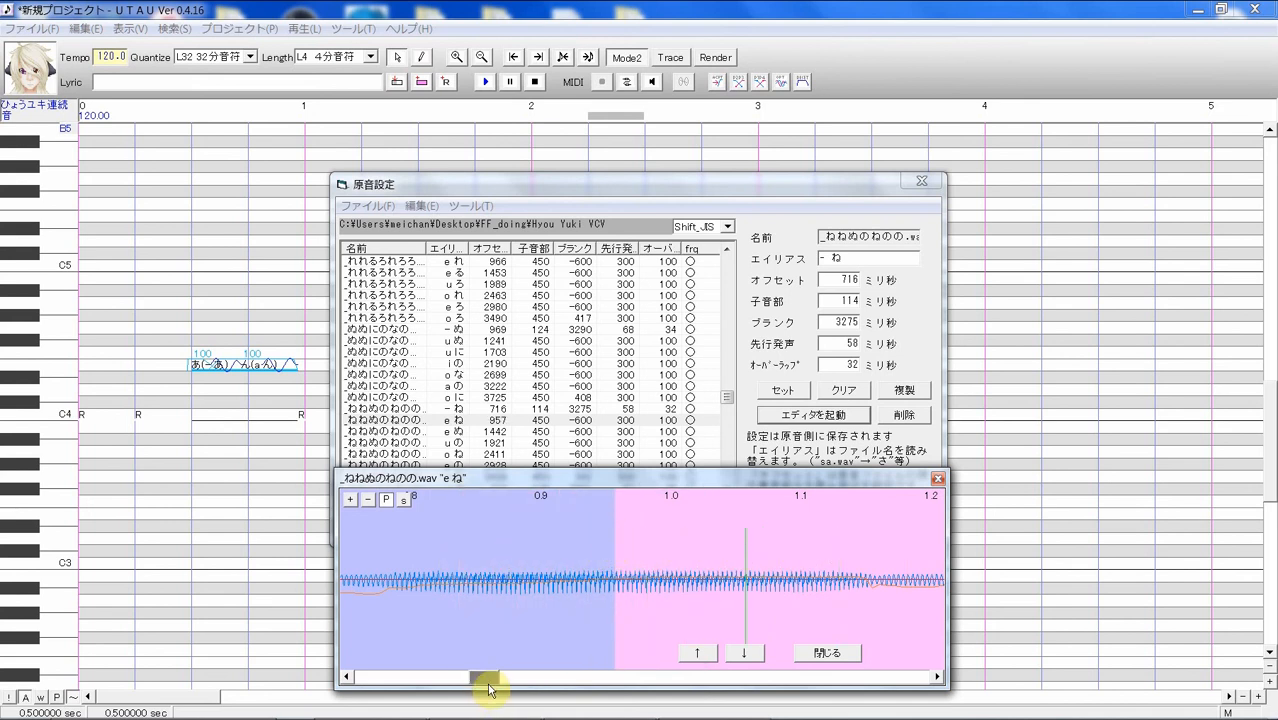
left_click_drag(490, 678, 517, 681)
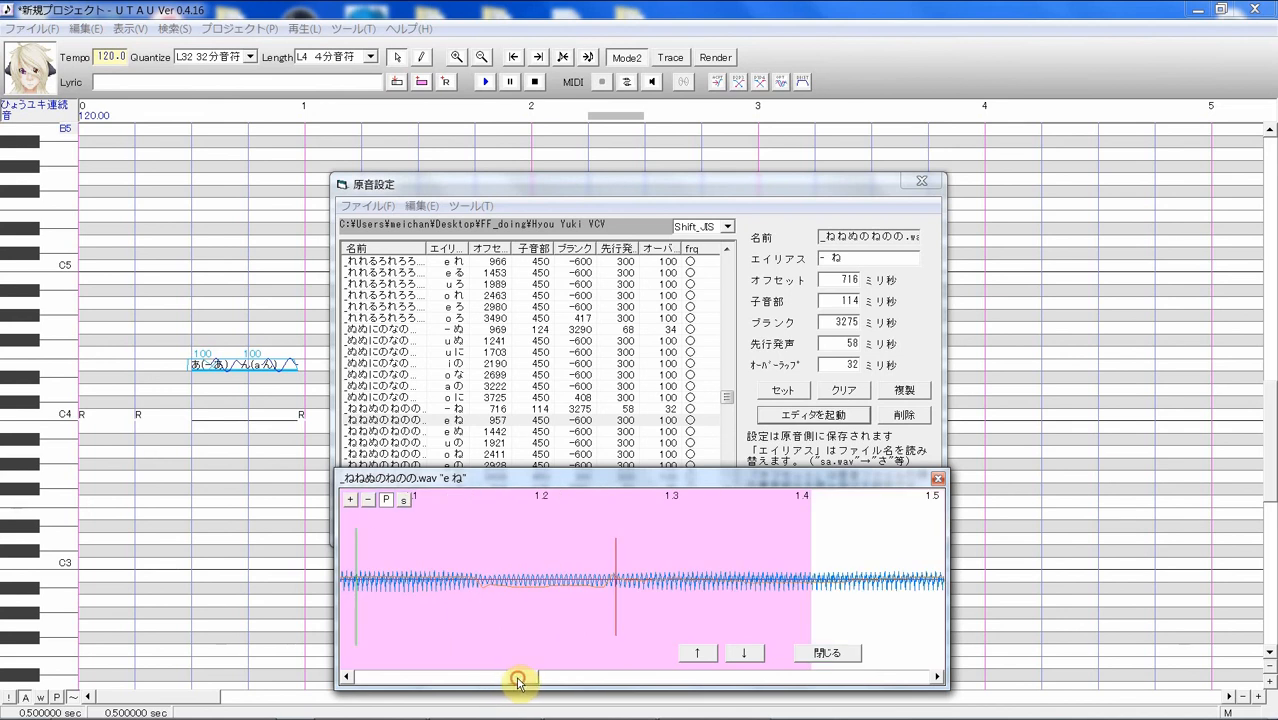
left_click_drag(517, 681, 514, 682)
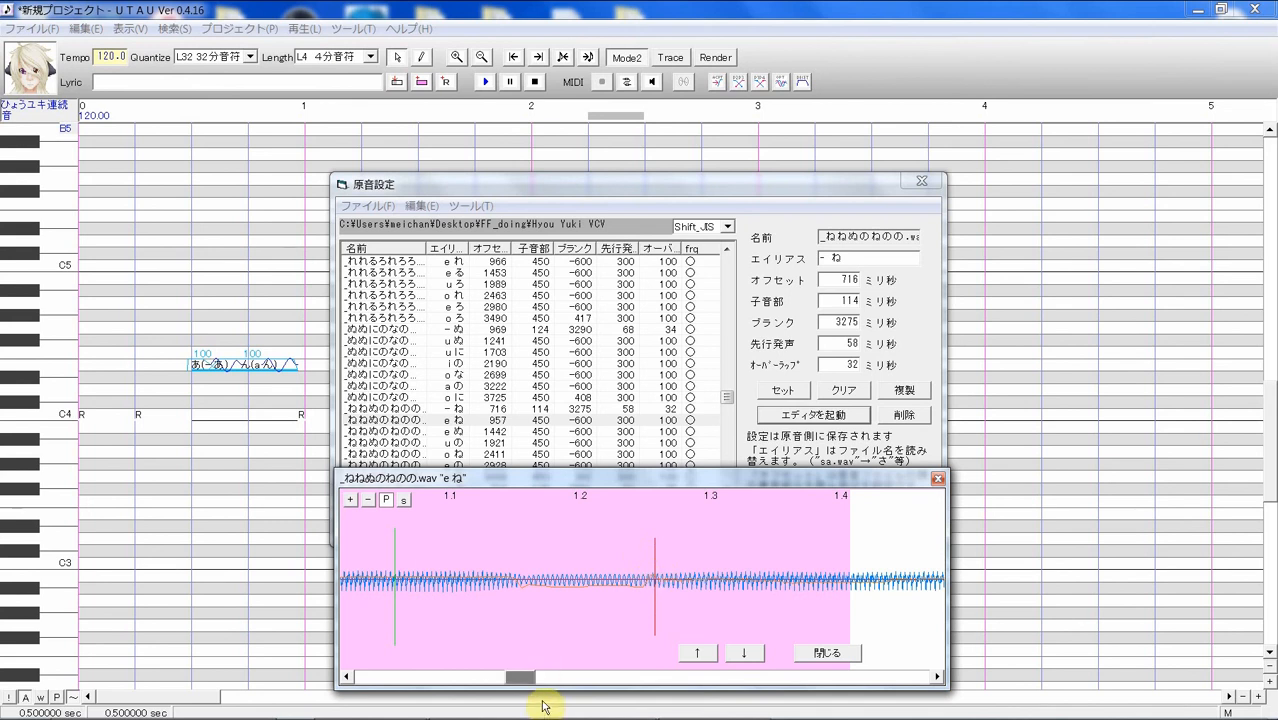
left_click_drag(528, 677, 513, 685)
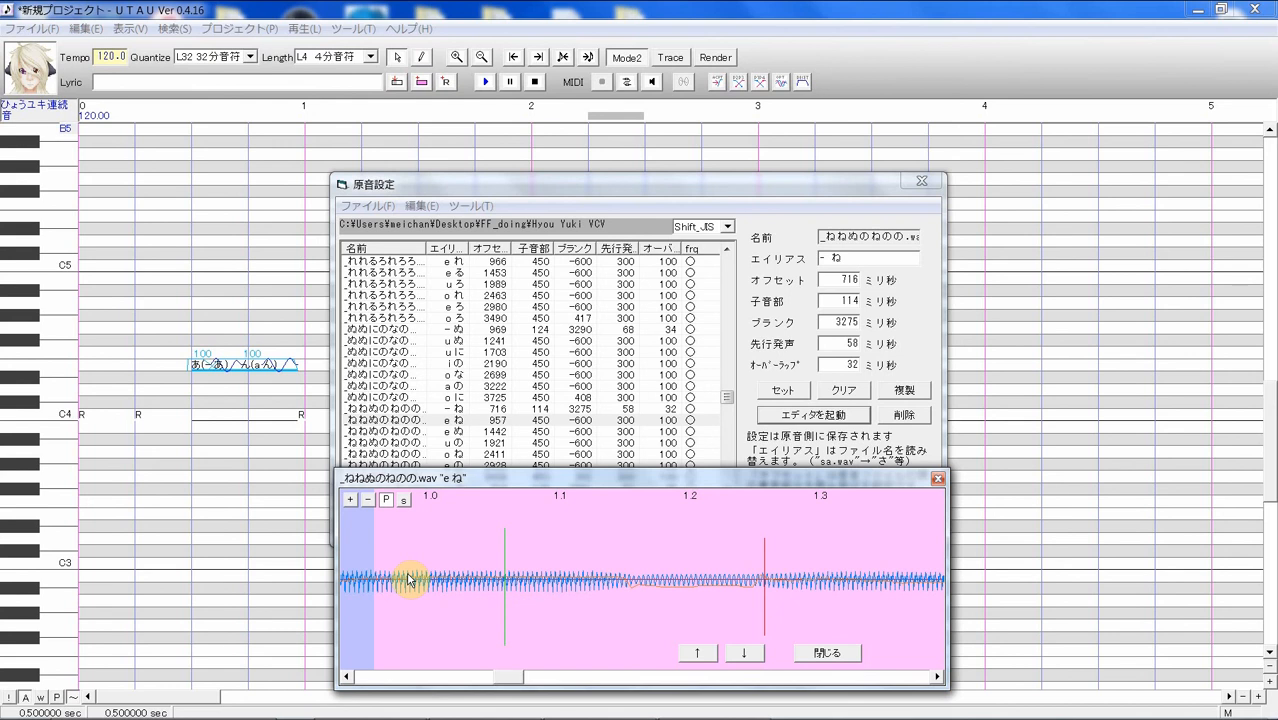
mouse_move(373, 571)
left_mouse_down()
mouse_move(393, 564)
mouse_move(378, 571)
left_mouse_up()
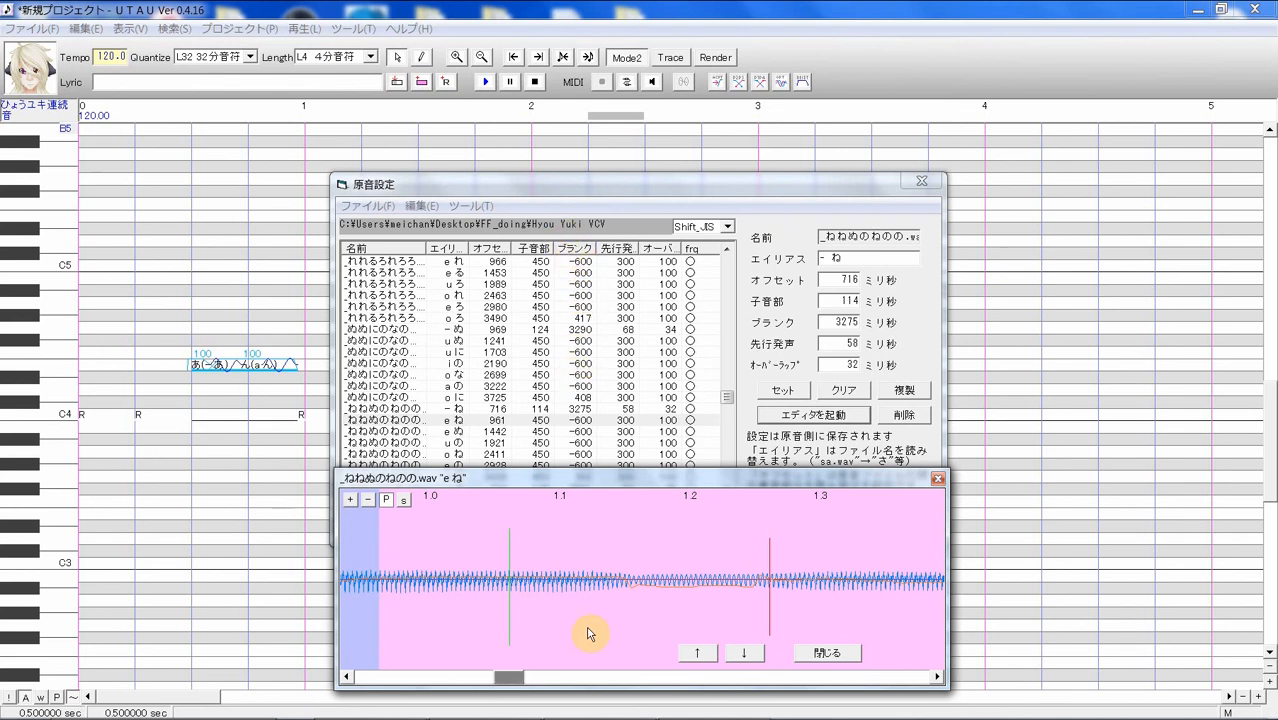
Examine the "e ね" waveform up to its right blank, and close the editor and 原音設定 without saving
left_click_drag(513, 677, 560, 672)
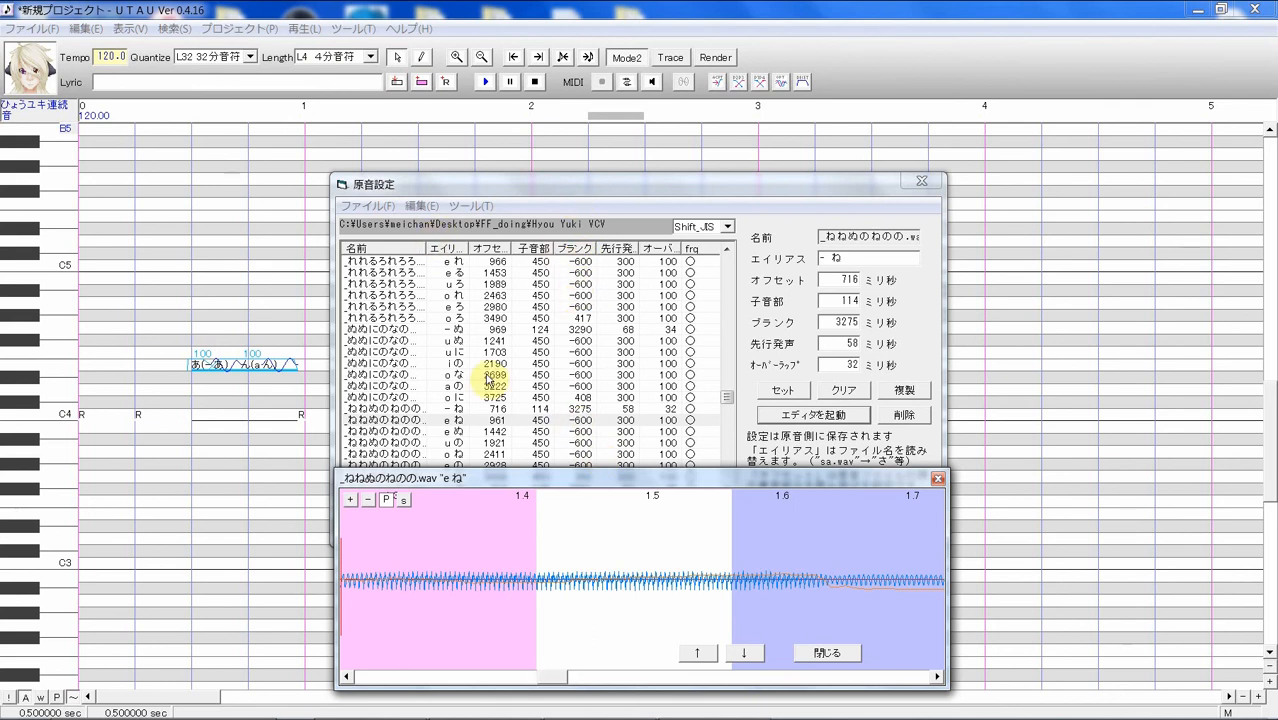
mouse_move(557, 677)
left_mouse_down()
mouse_move(599, 671)
mouse_move(579, 677)
left_mouse_up()
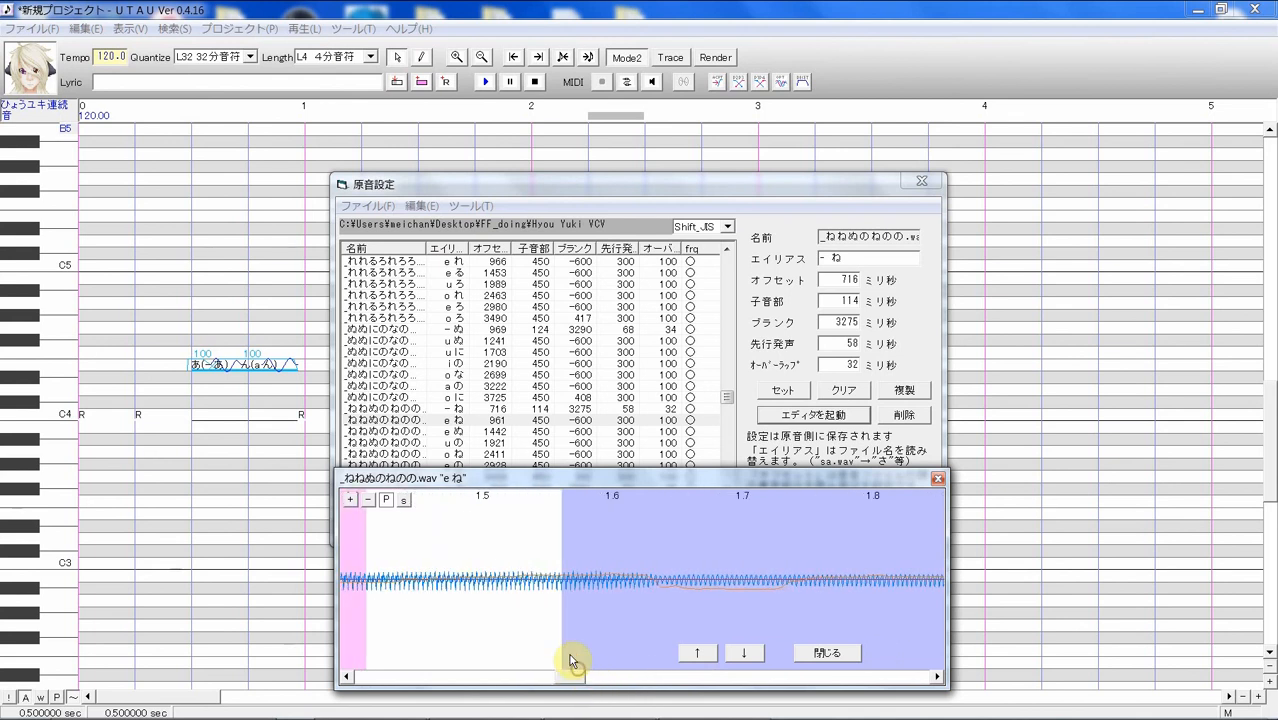
left_click(826, 653)
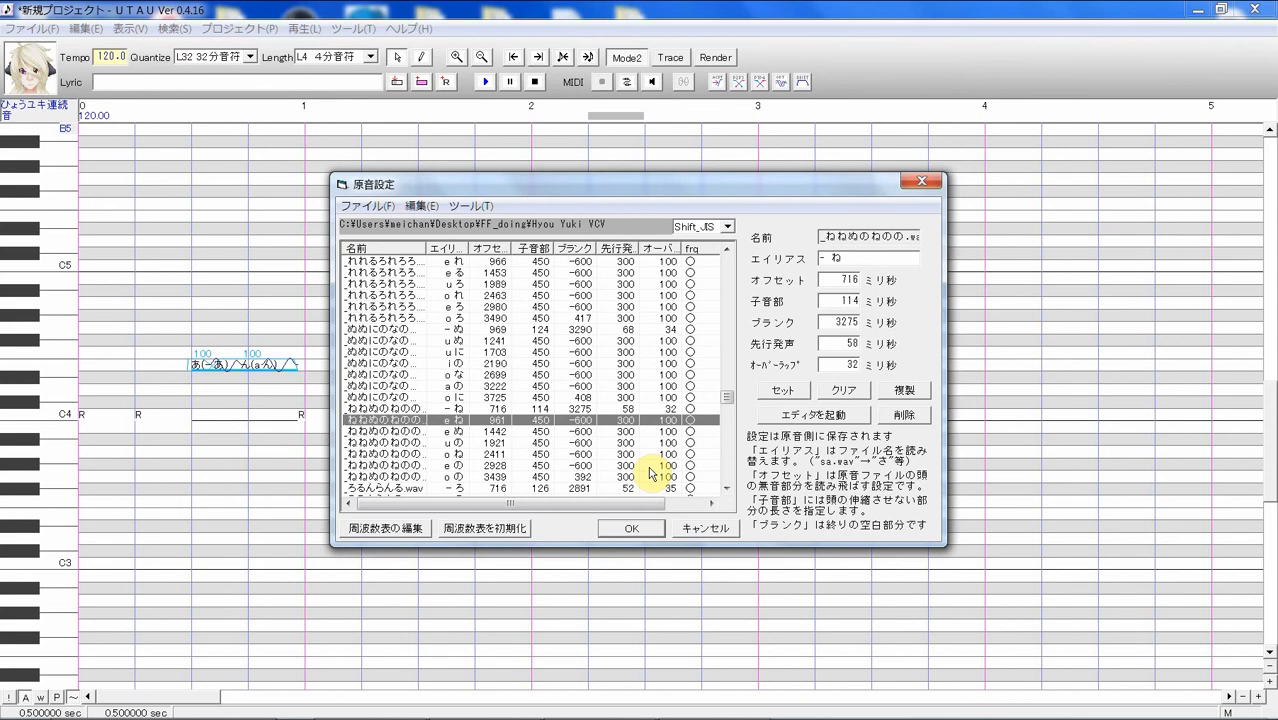
left_click(727, 534)
left_click(728, 710)
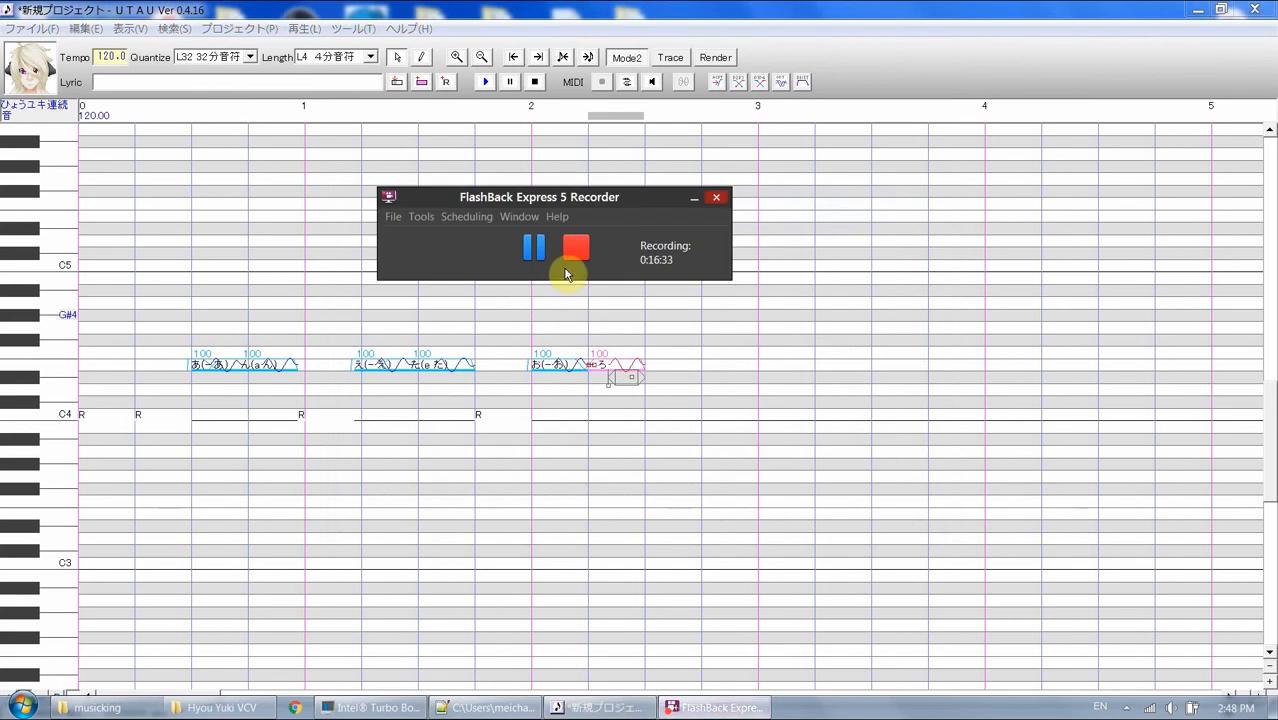